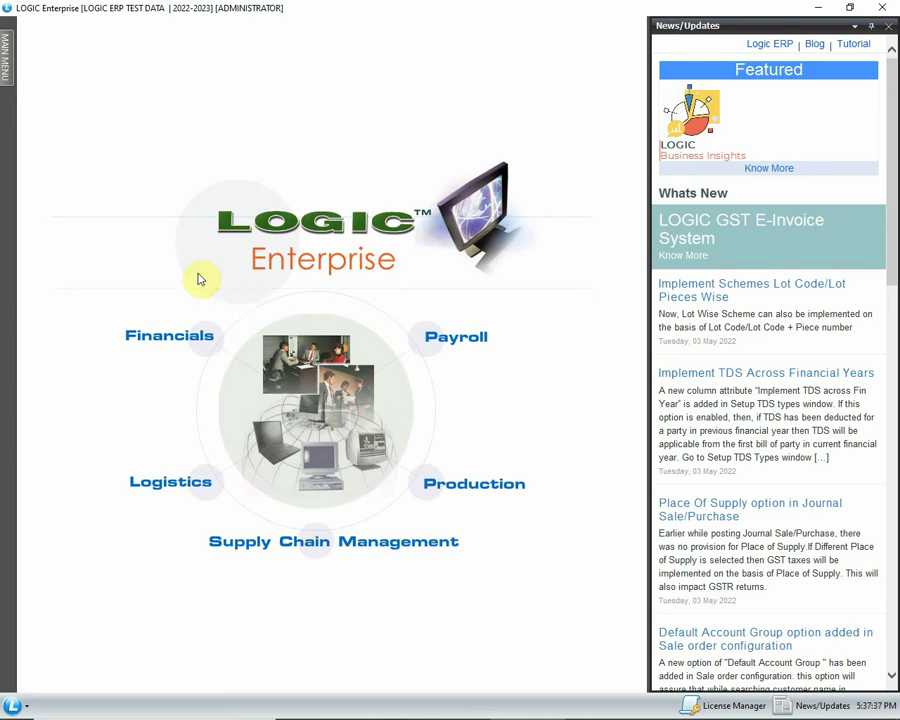
Open the Sale Register - Cross Tab report from the Sale Registers group under Reports/Queries.
click(10, 75)
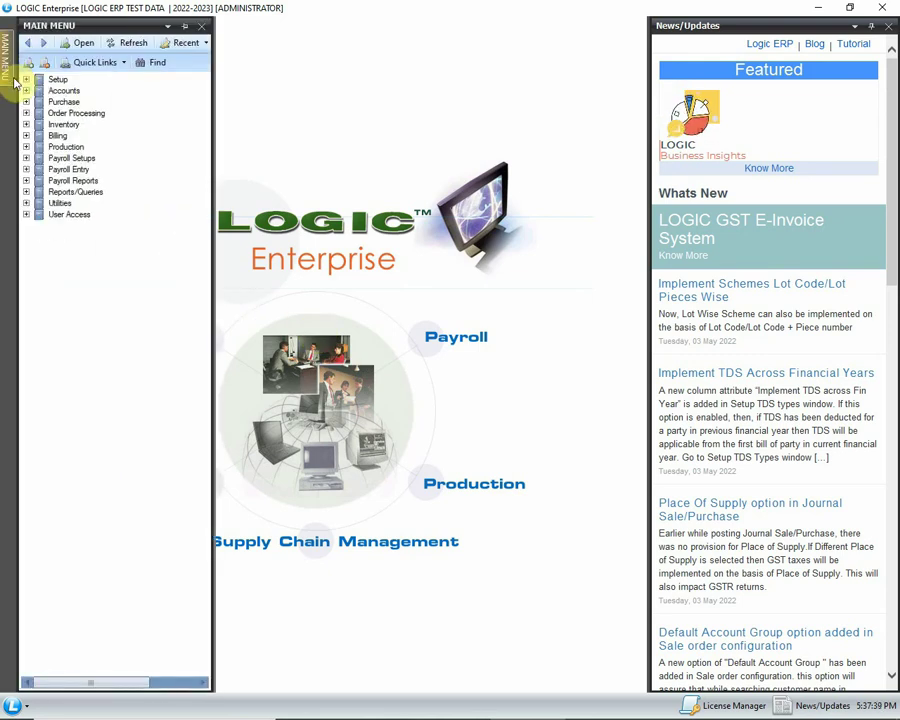
click(64, 192)
click(27, 192)
click(60, 248)
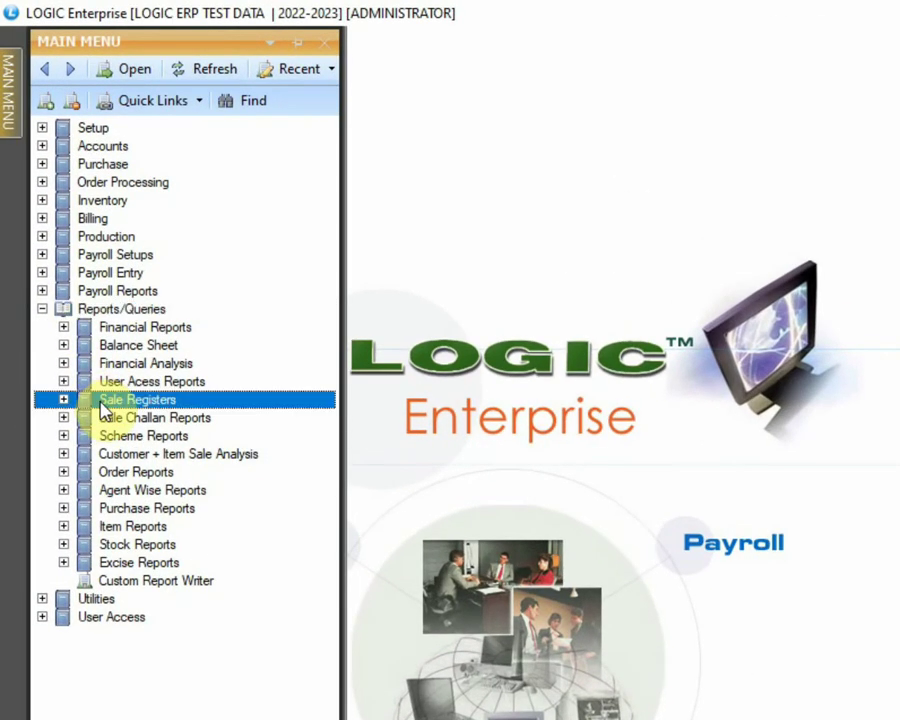
click(63, 400)
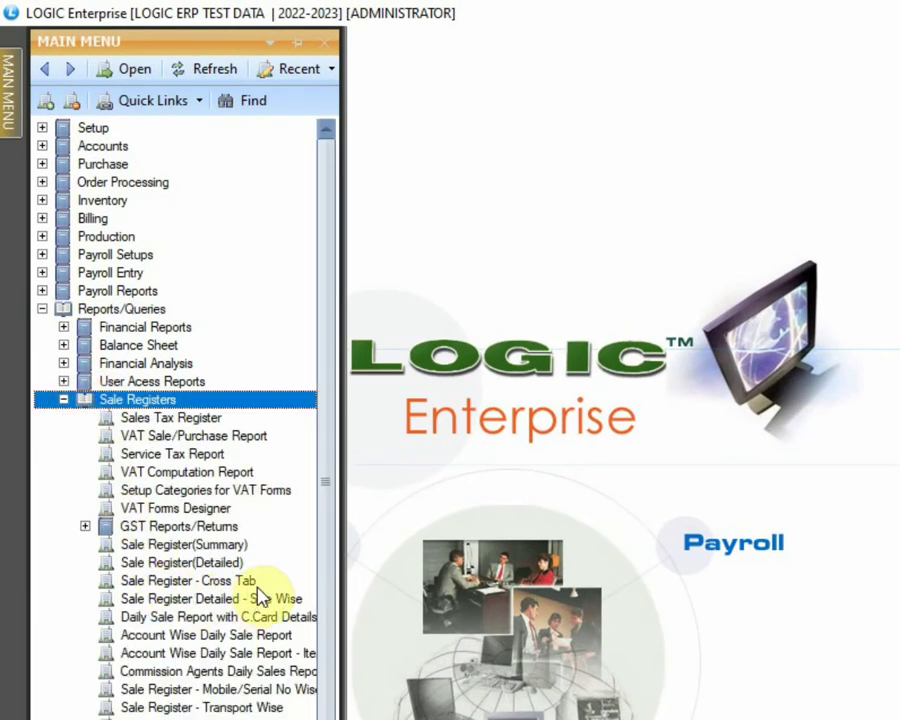
click(290, 582)
drag(359, 588, 437, 582)
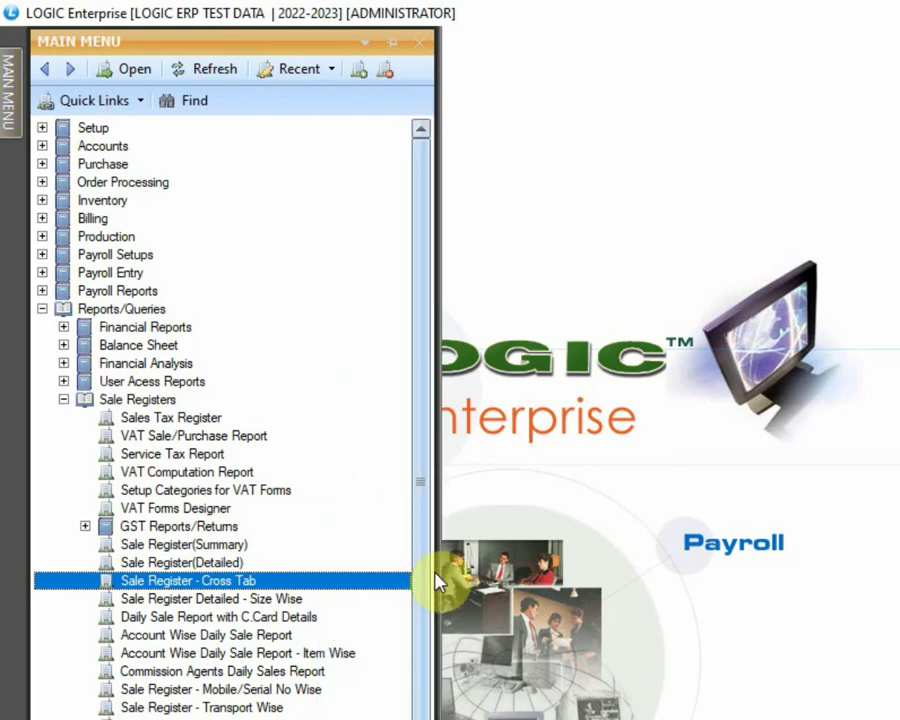
double_click(270, 581)
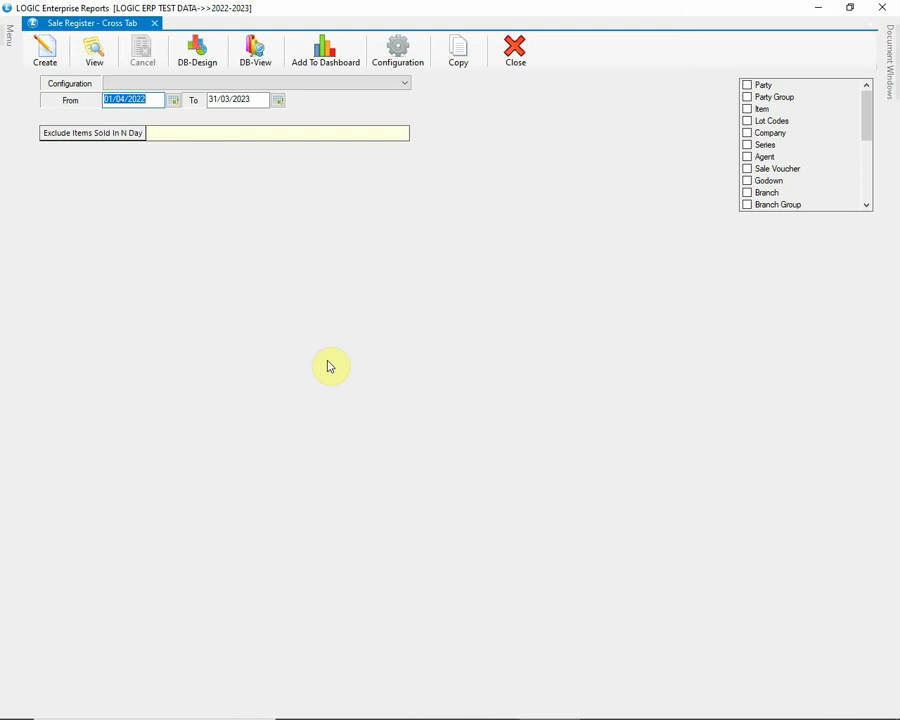
Create a report configuration named SALE CROSS and bring up its report options.
click(418, 58)
text(SALE CROSS)
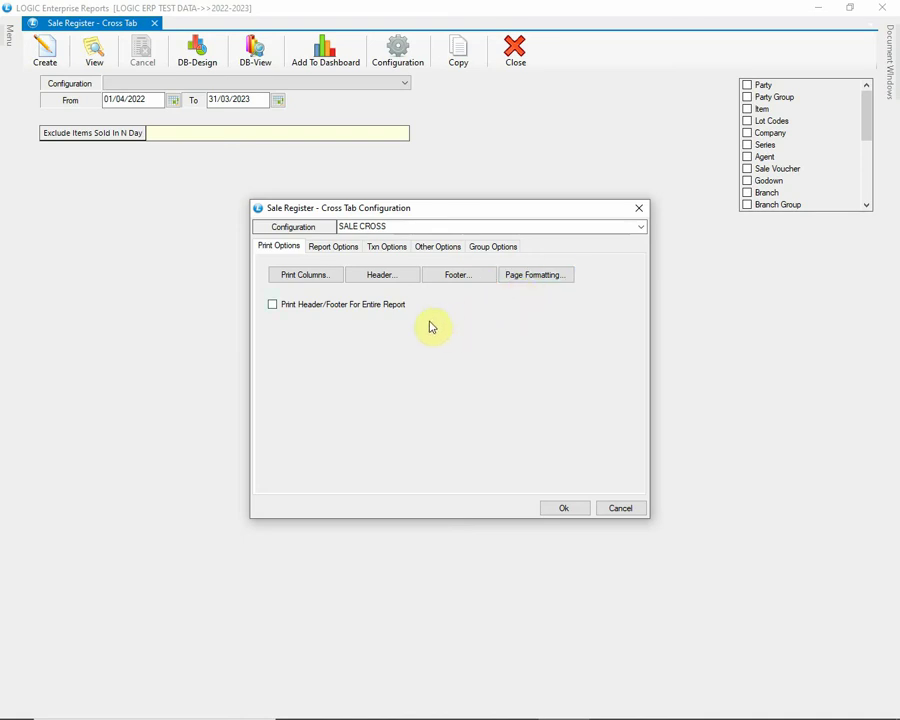
click(345, 249)
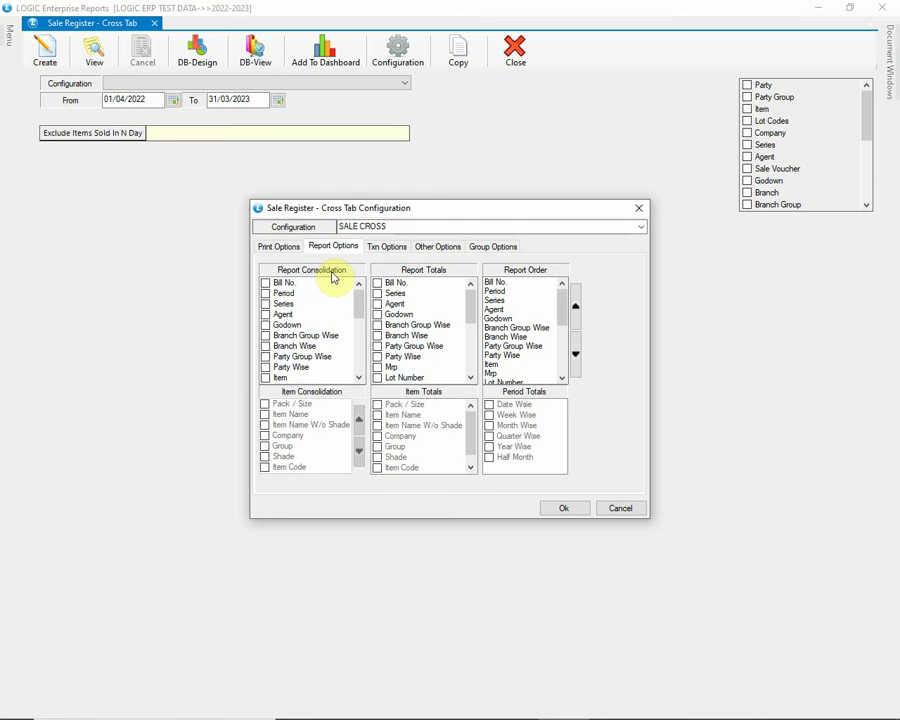
Include Bill No., Party Wise, Item, Rate-1 and HSN in the report consolidation.
mouse_move(358, 299)
mouse_down()
mouse_move(358, 373)
mouse_move(369, 304)
mouse_up()
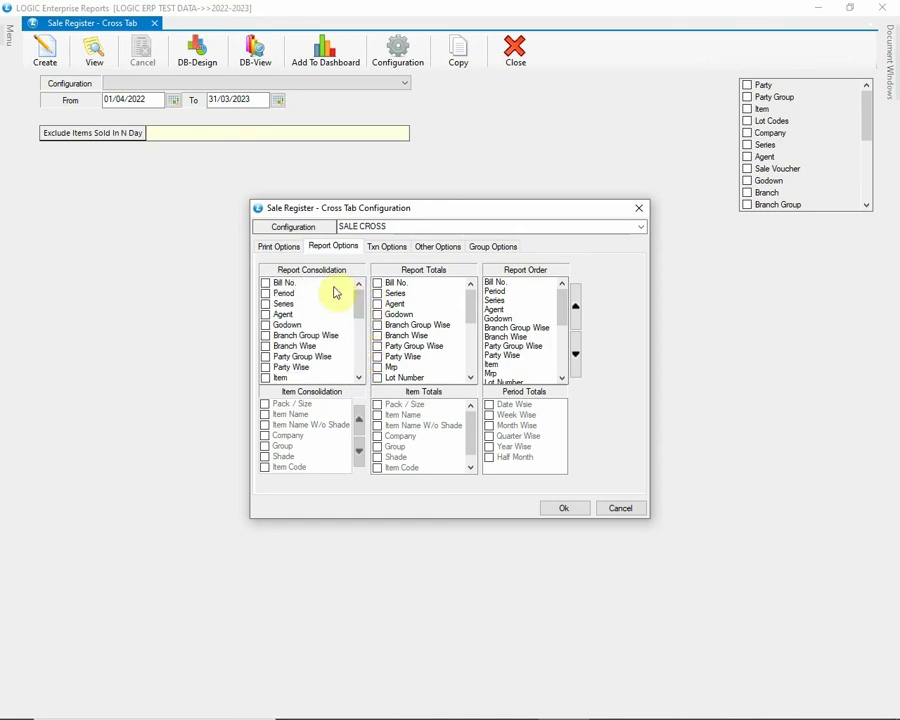
click(268, 285)
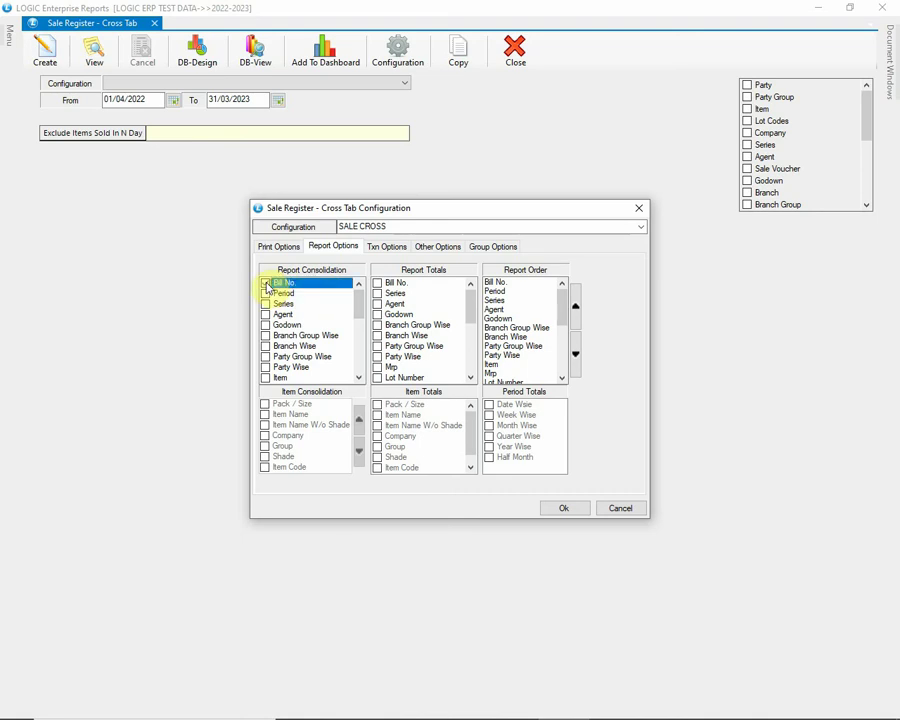
click(267, 296)
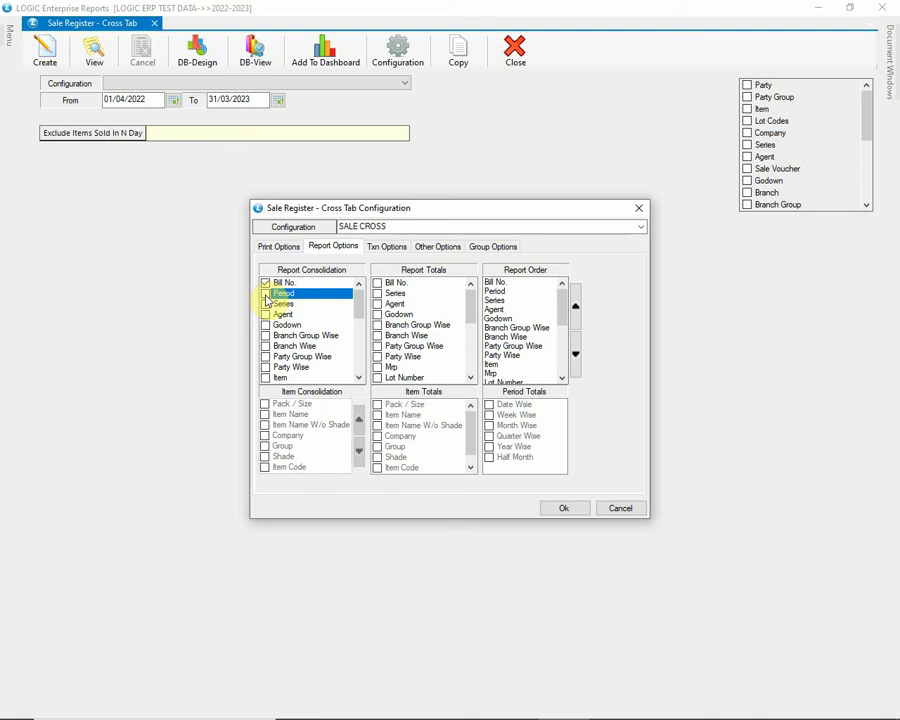
click(277, 368)
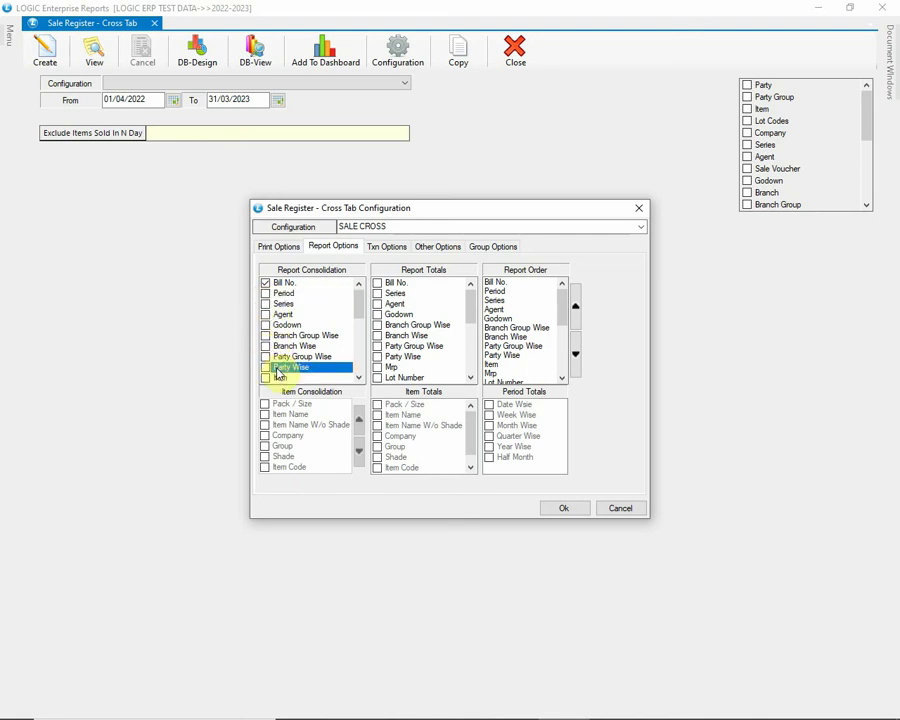
click(266, 368)
drag(366, 311, 361, 320)
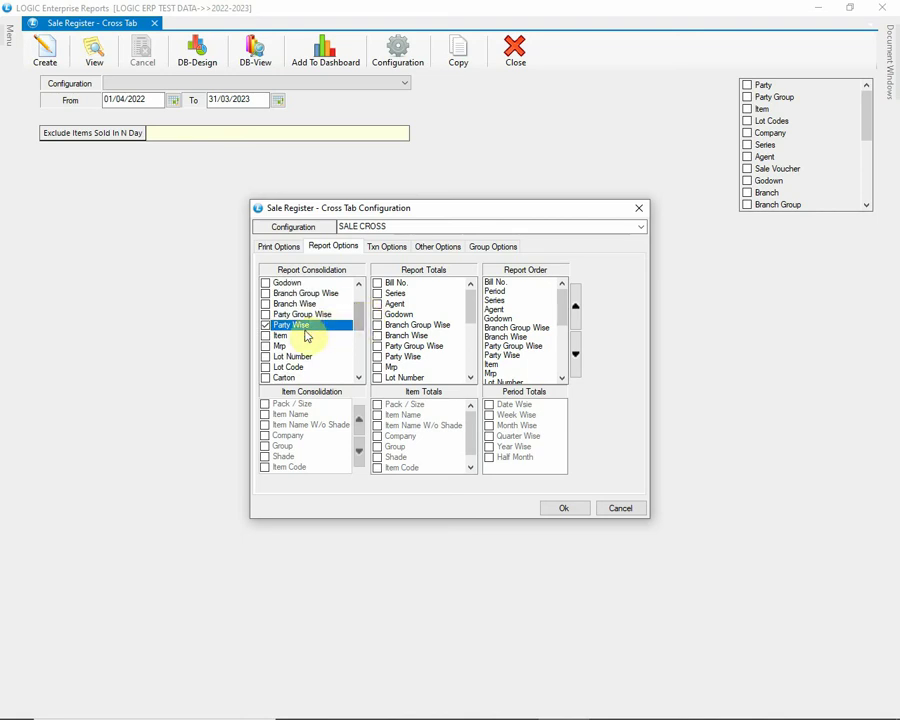
click(290, 336)
click(266, 337)
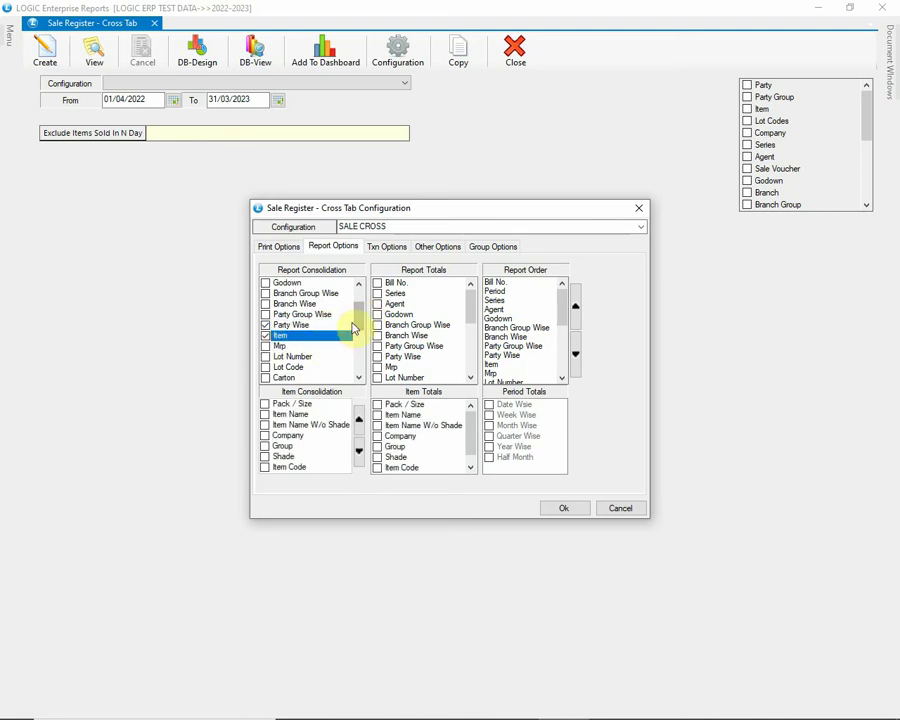
drag(360, 313, 360, 356)
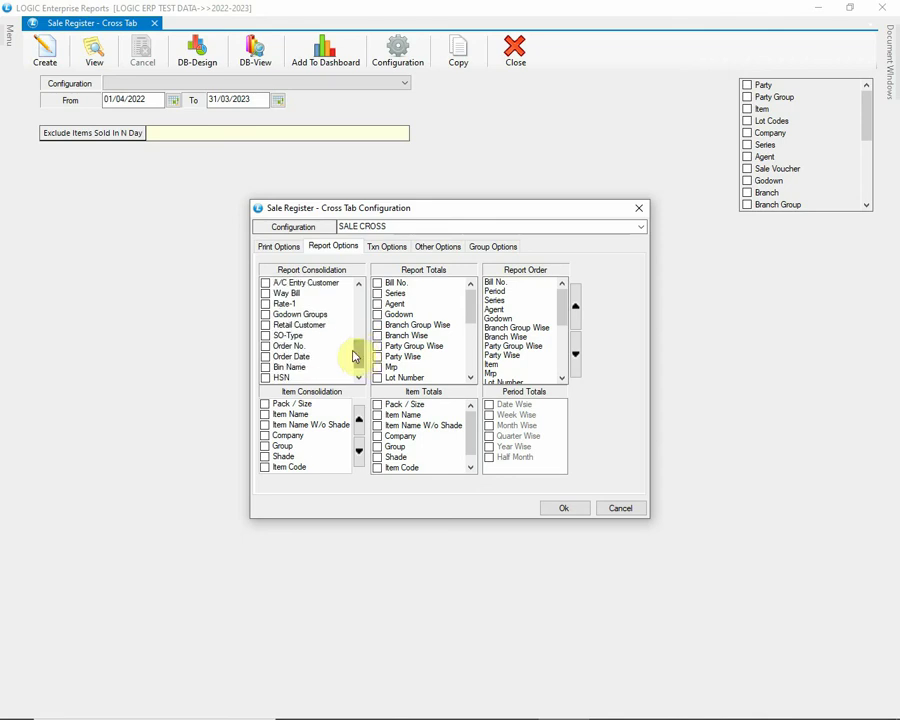
click(266, 304)
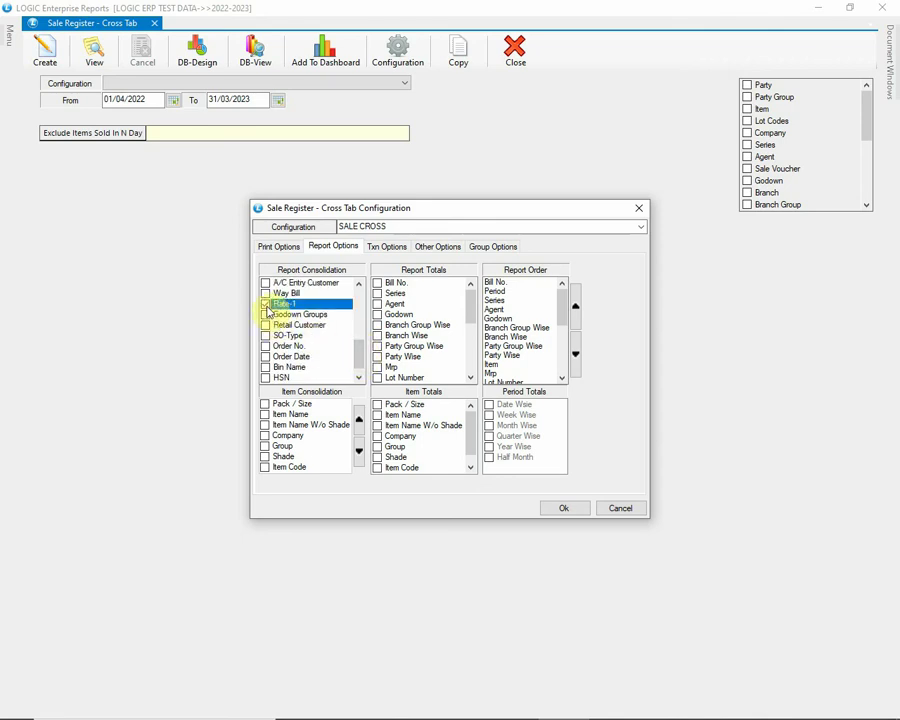
click(266, 377)
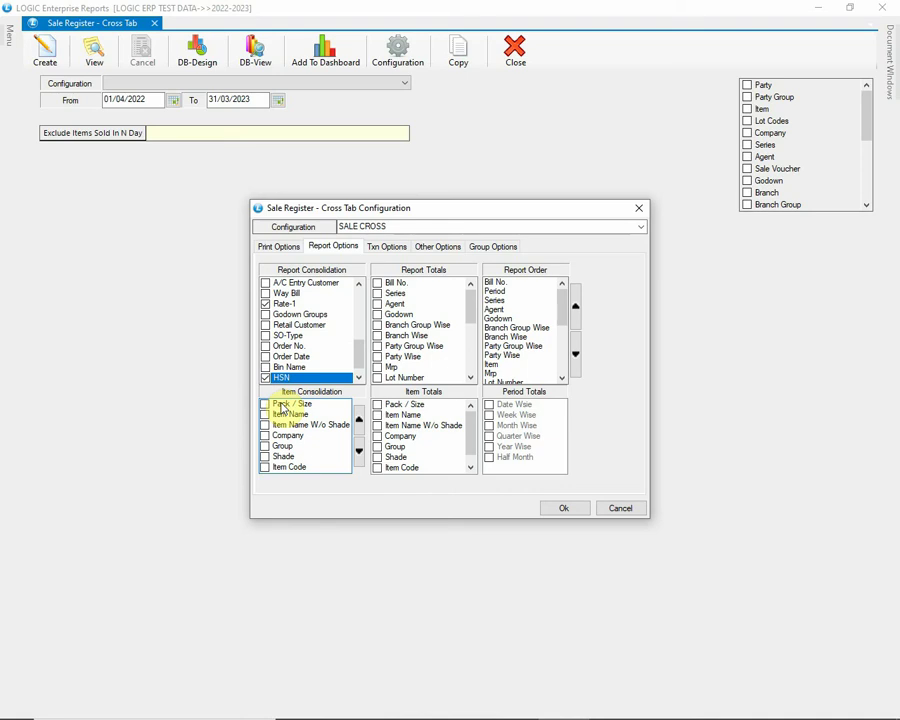
Enable Item Name and Company in the item consolidation and move them to first and second place.
click(268, 415)
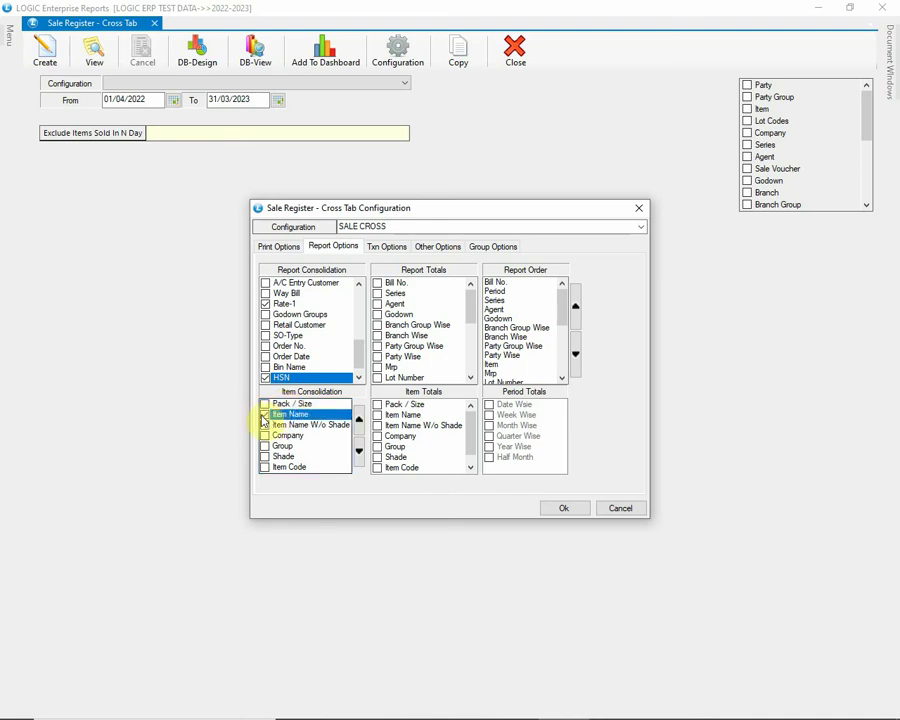
click(359, 422)
click(292, 436)
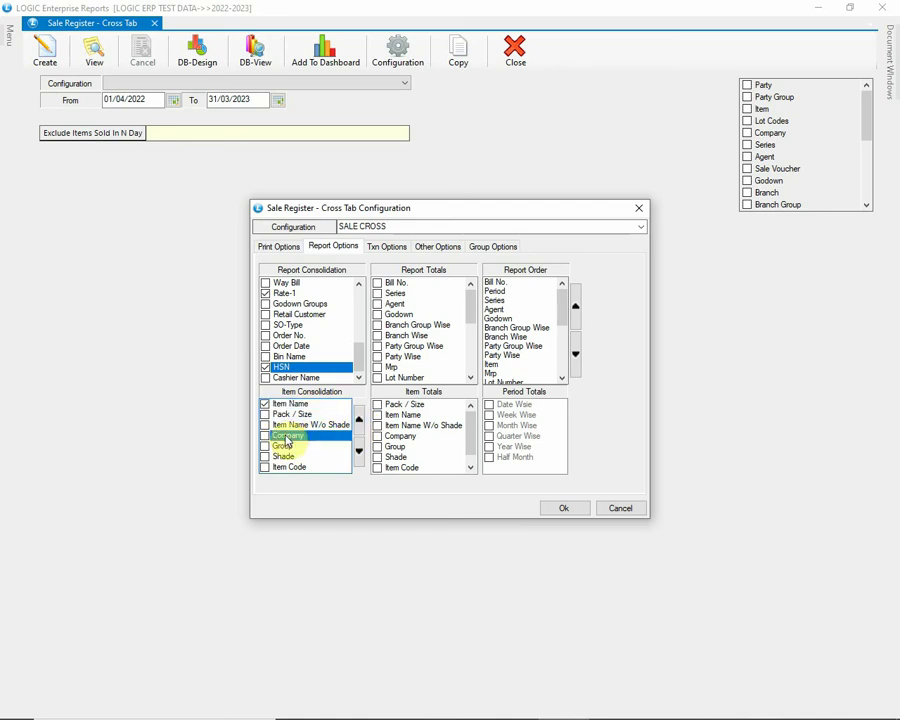
click(358, 422)
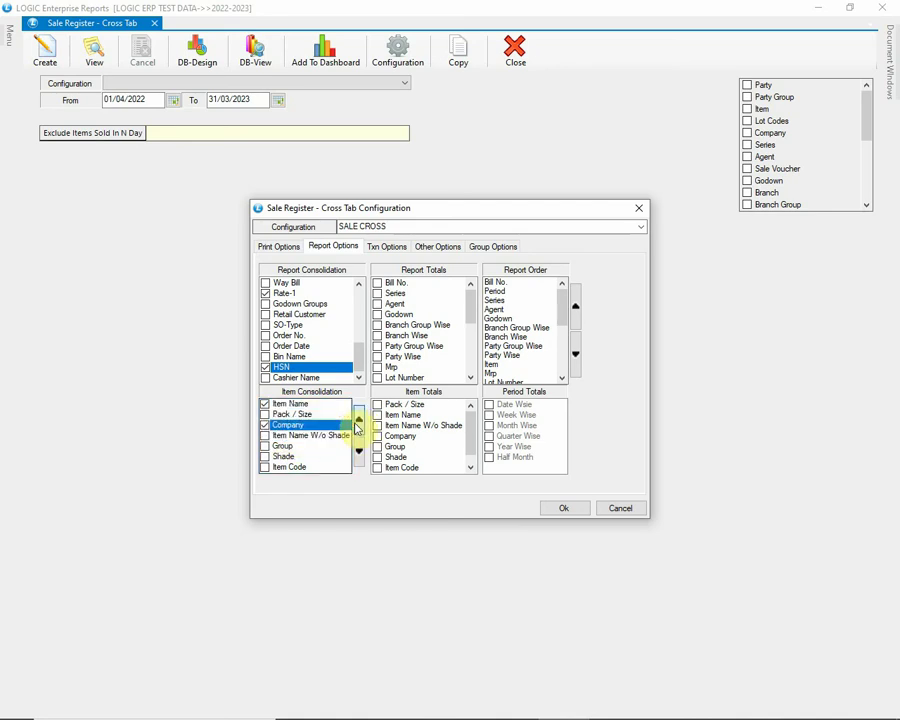
click(358, 424)
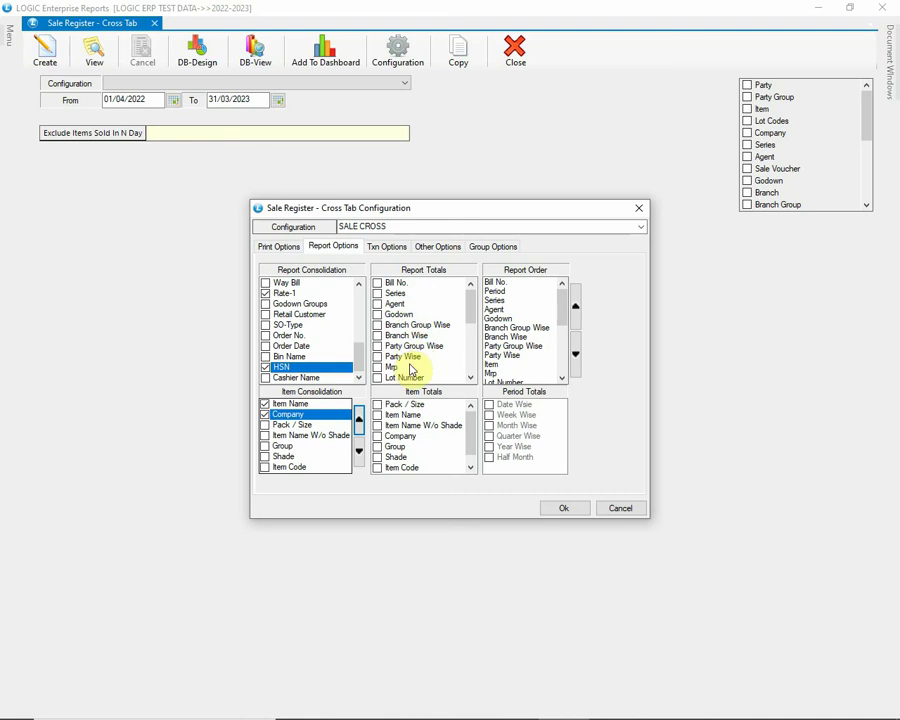
Enable report totals for Bill No. and Grand Total.
click(380, 285)
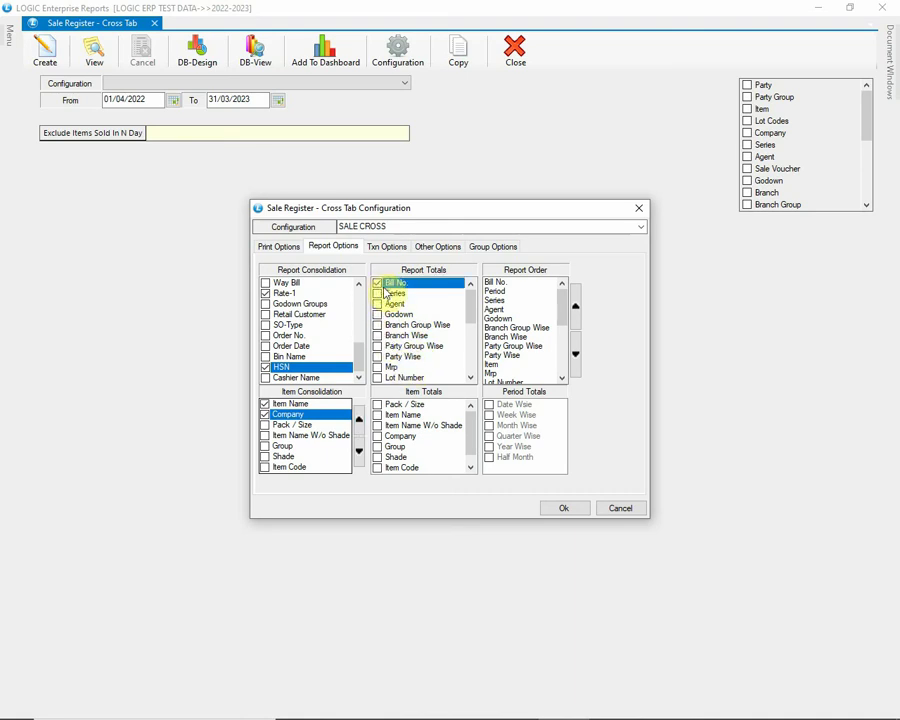
drag(471, 303, 470, 322)
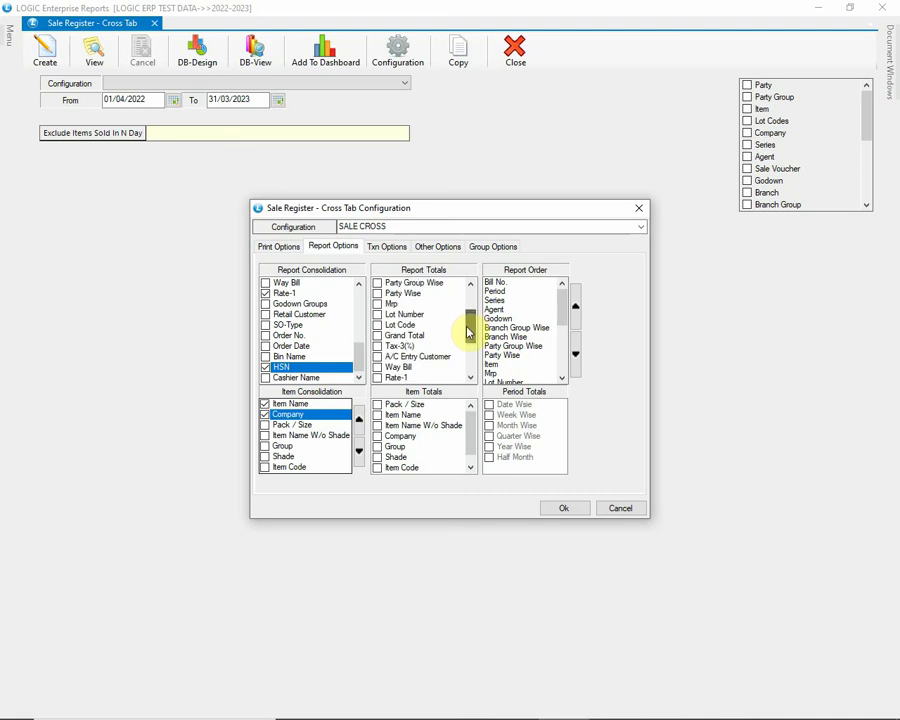
click(403, 336)
click(378, 336)
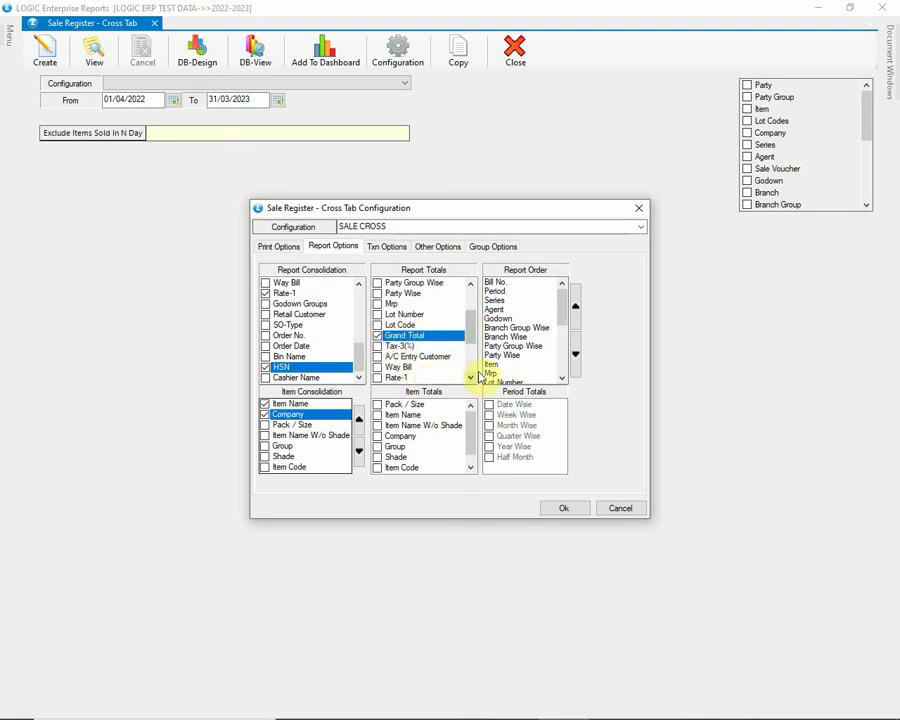
Move Item up in the report order so that it directly follows Bill No.
click(494, 283)
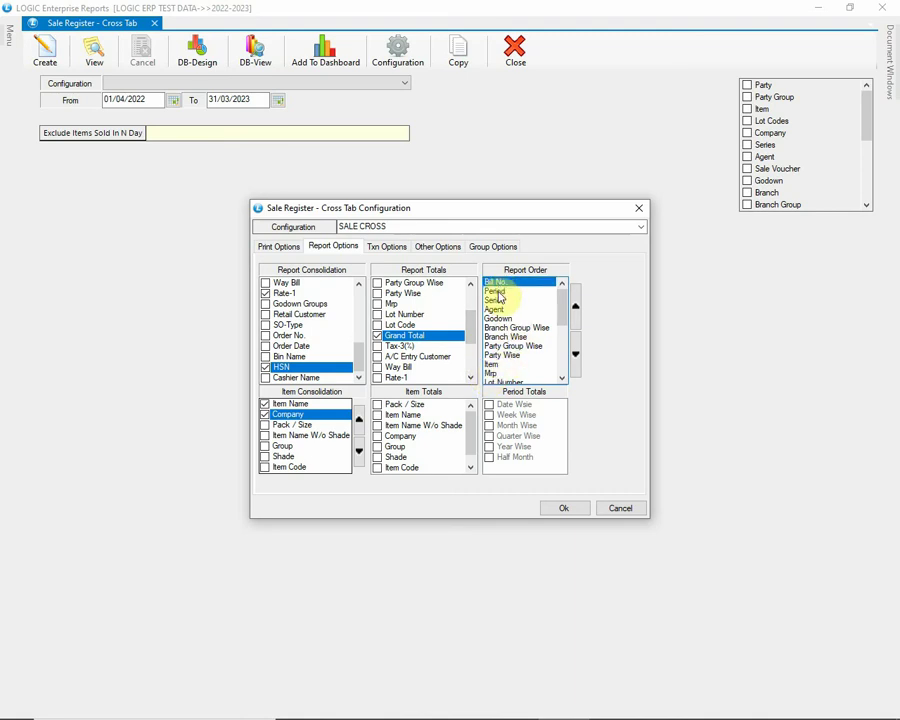
click(497, 292)
click(500, 301)
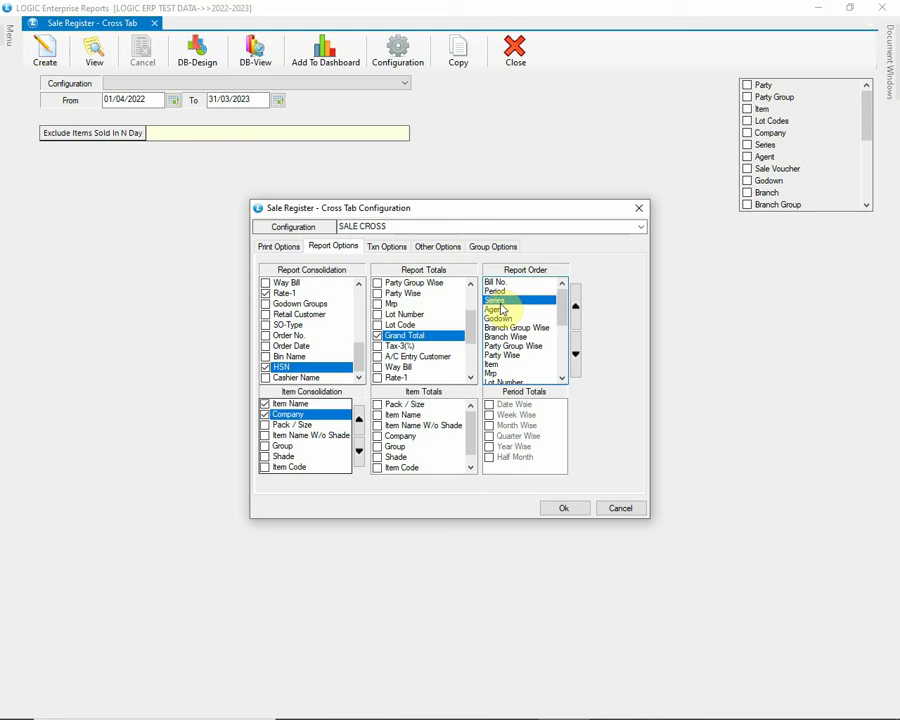
click(497, 309)
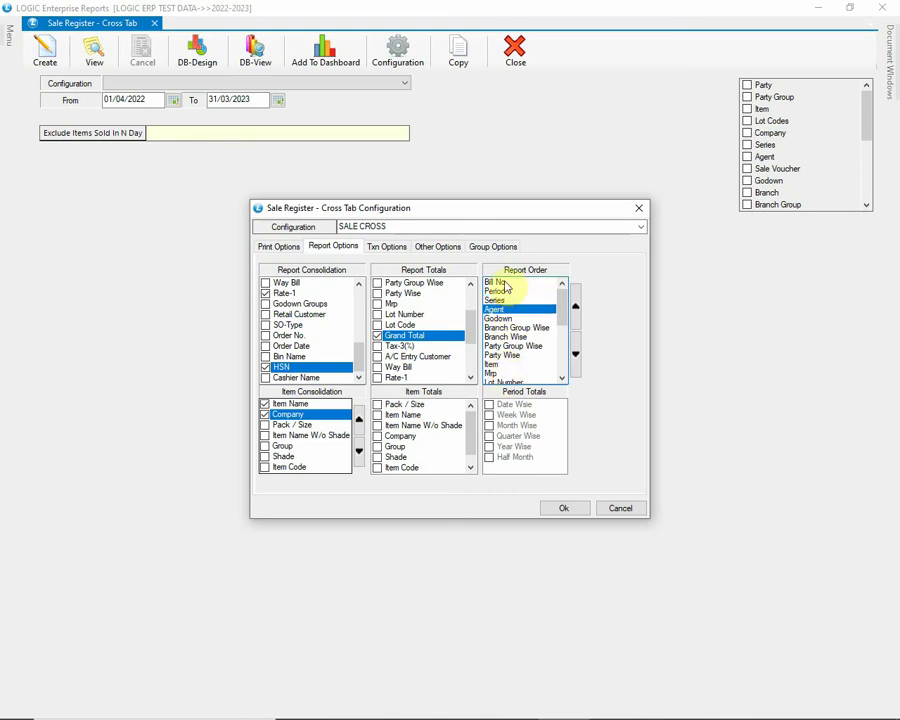
click(512, 365)
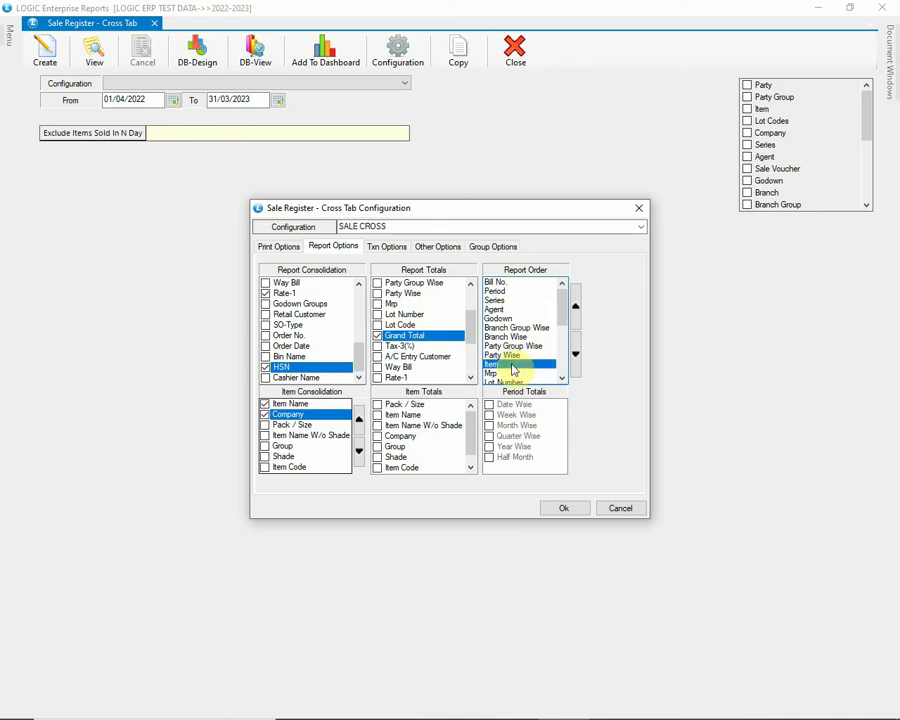
click(575, 306)
click(575, 306)
click(575, 306)
click(575, 306)
click(575, 306)
click(575, 306)
click(575, 306)
click(575, 306)
click(500, 283)
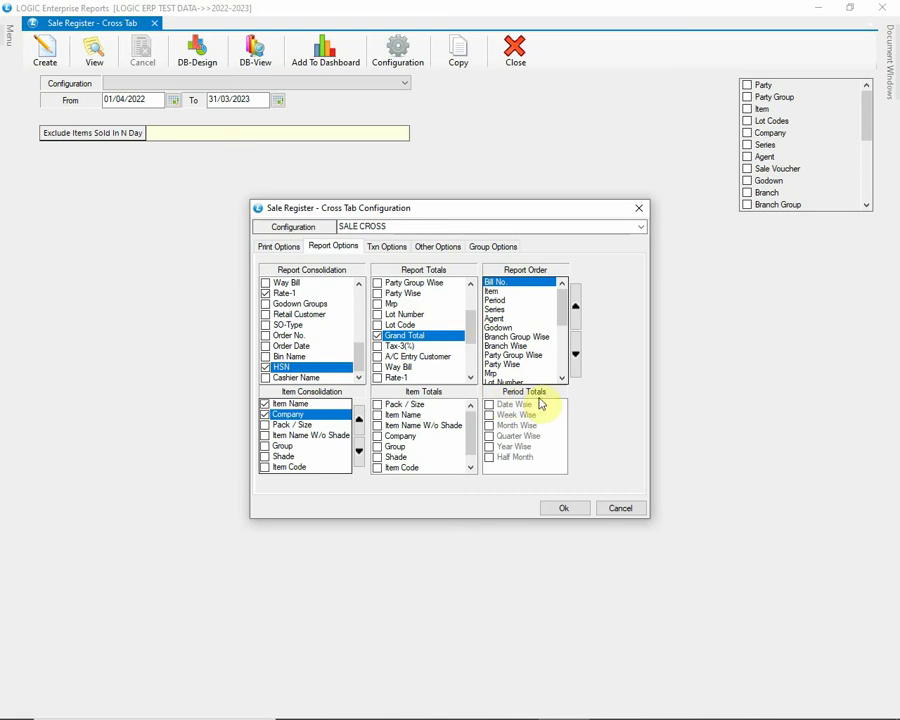
Add Period to the report consolidation to make the period totals available.
drag(361, 353, 357, 295)
click(283, 294)
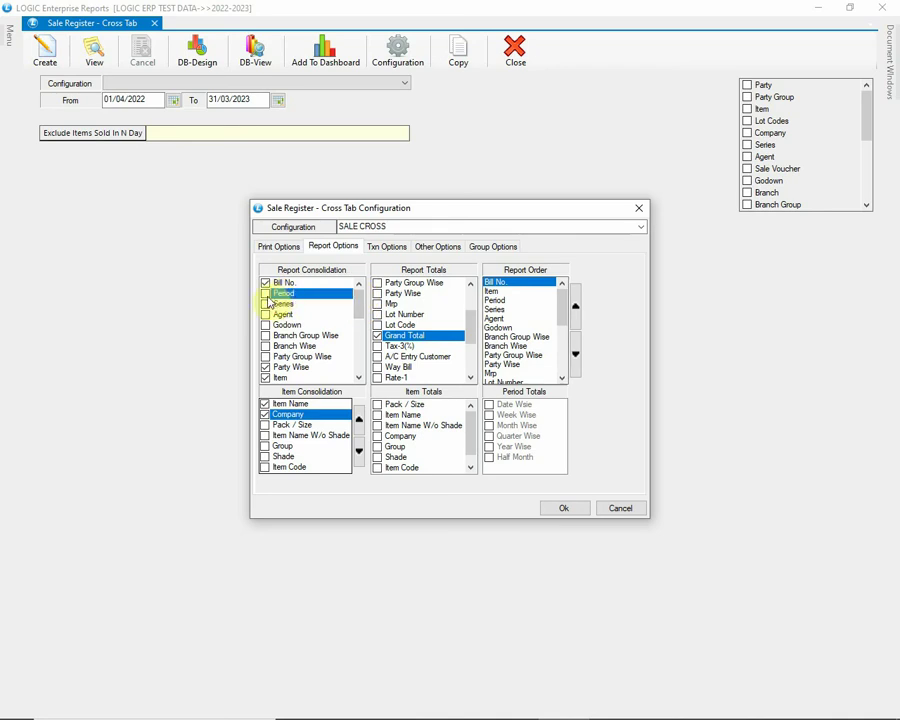
click(266, 294)
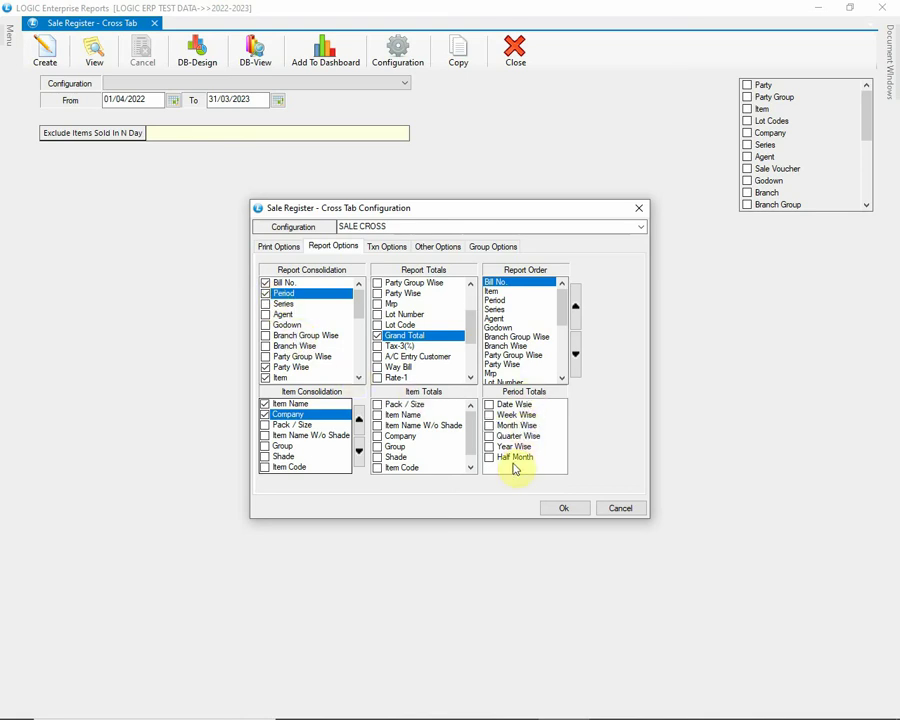
click(516, 414)
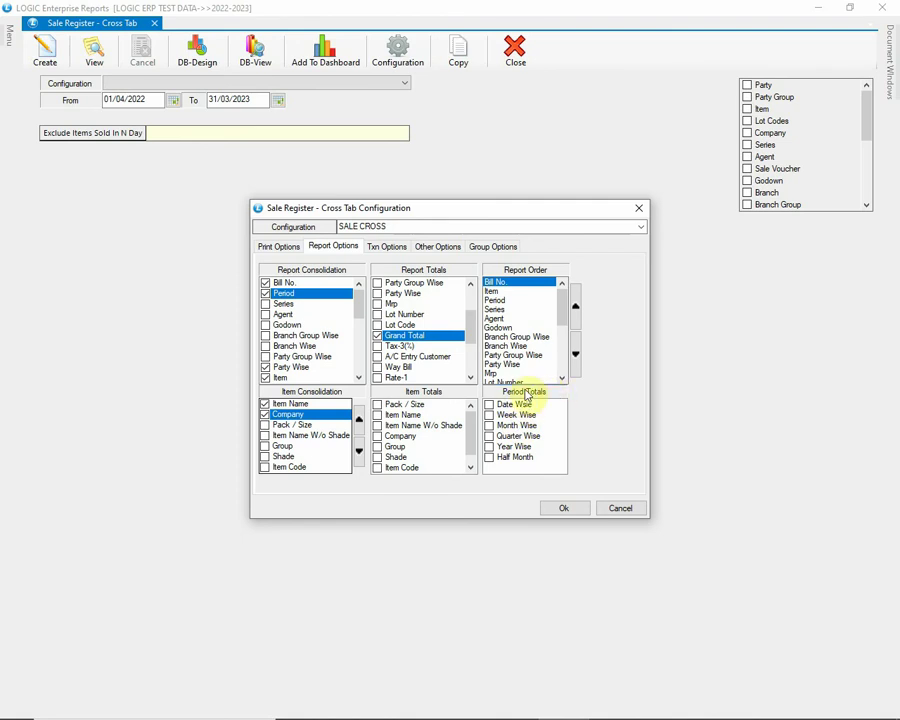
Enable Total Qty as both transaction type and transaction total, and show the transaction types as columns.
click(381, 250)
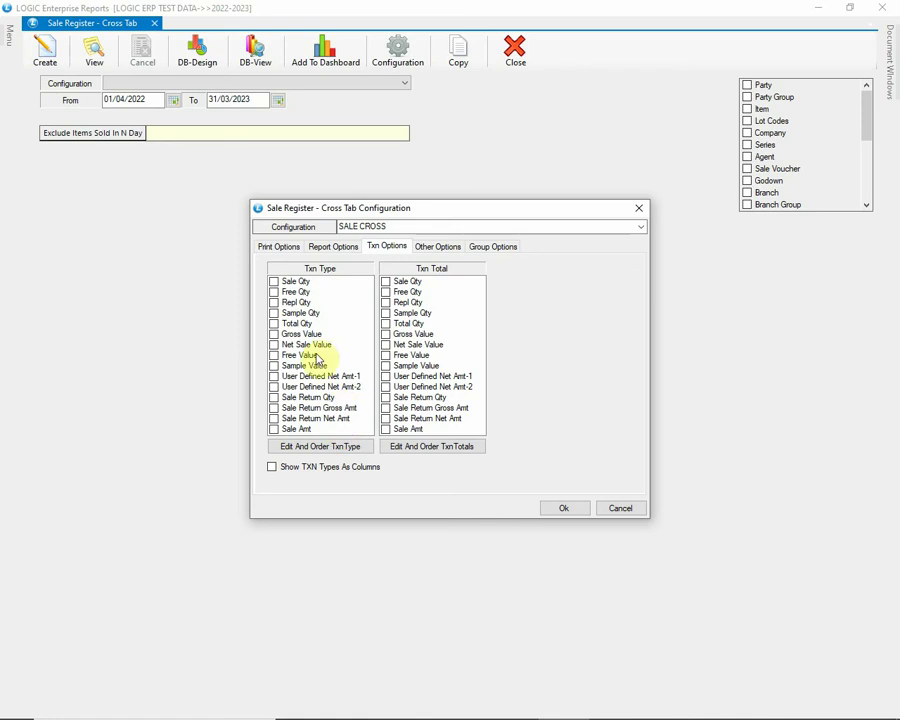
click(274, 326)
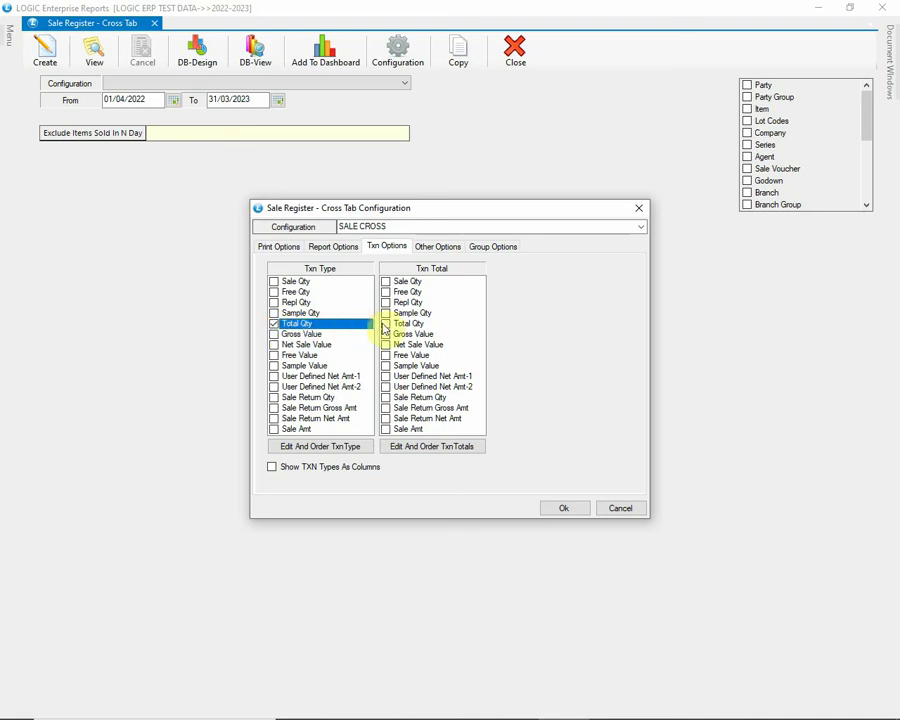
click(400, 326)
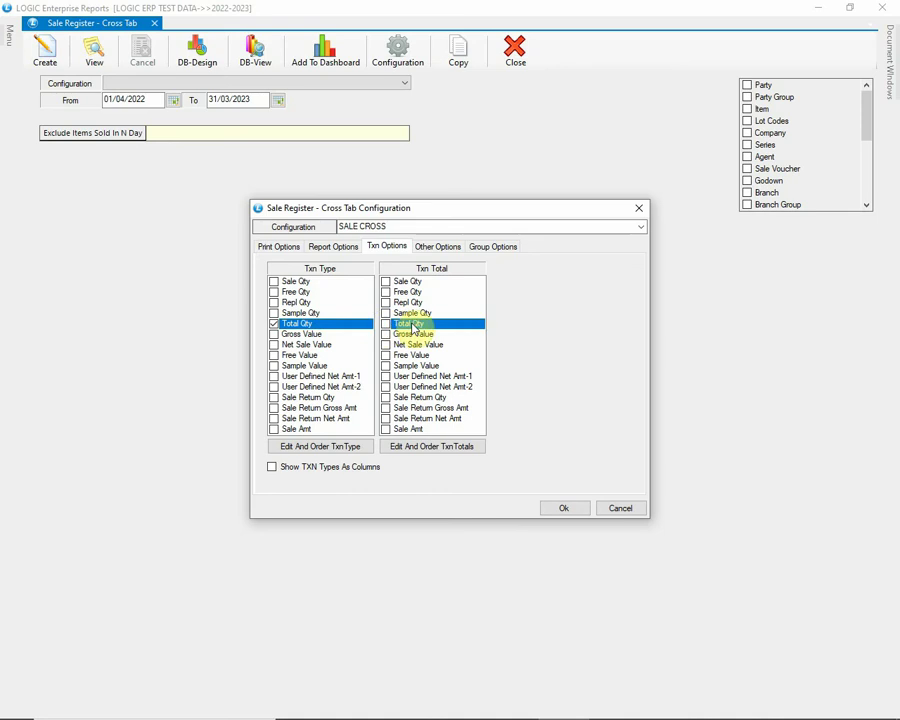
click(386, 324)
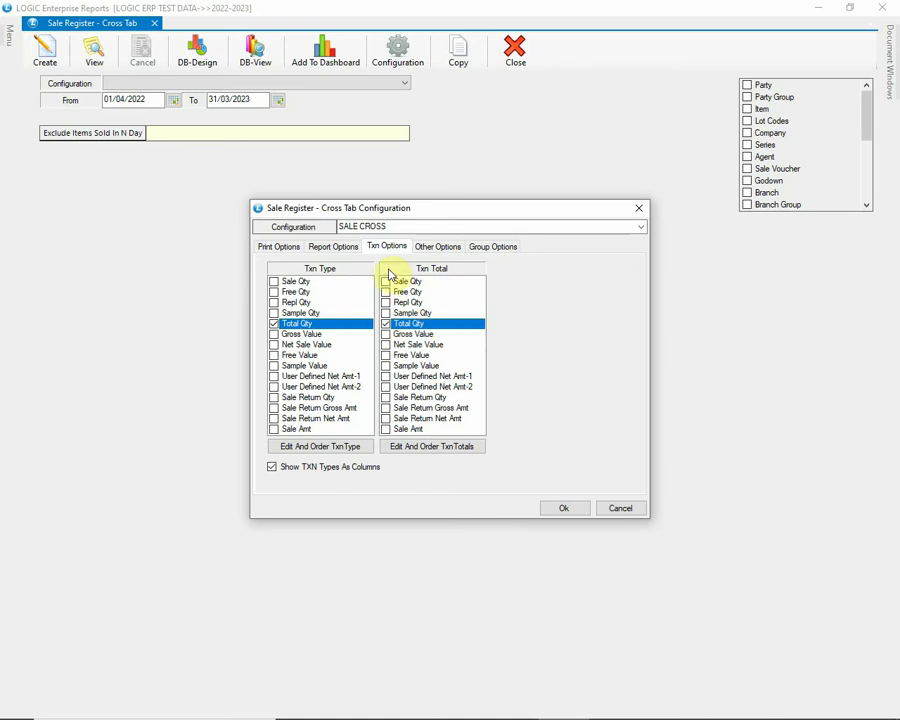
In the other options, keep Column As on Branch and set Period As to Date Wise.
click(424, 252)
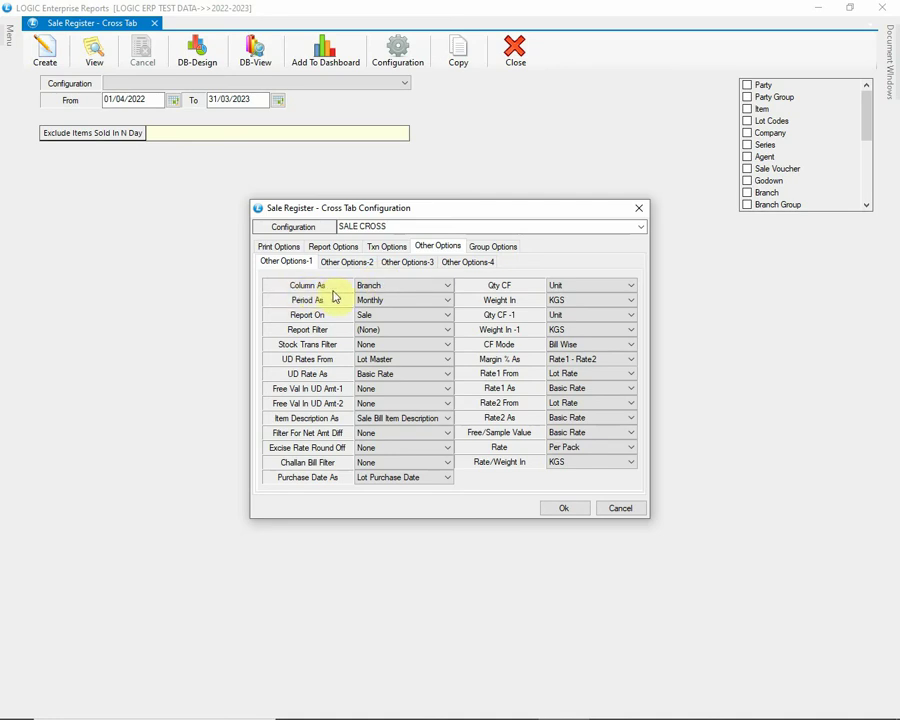
click(401, 286)
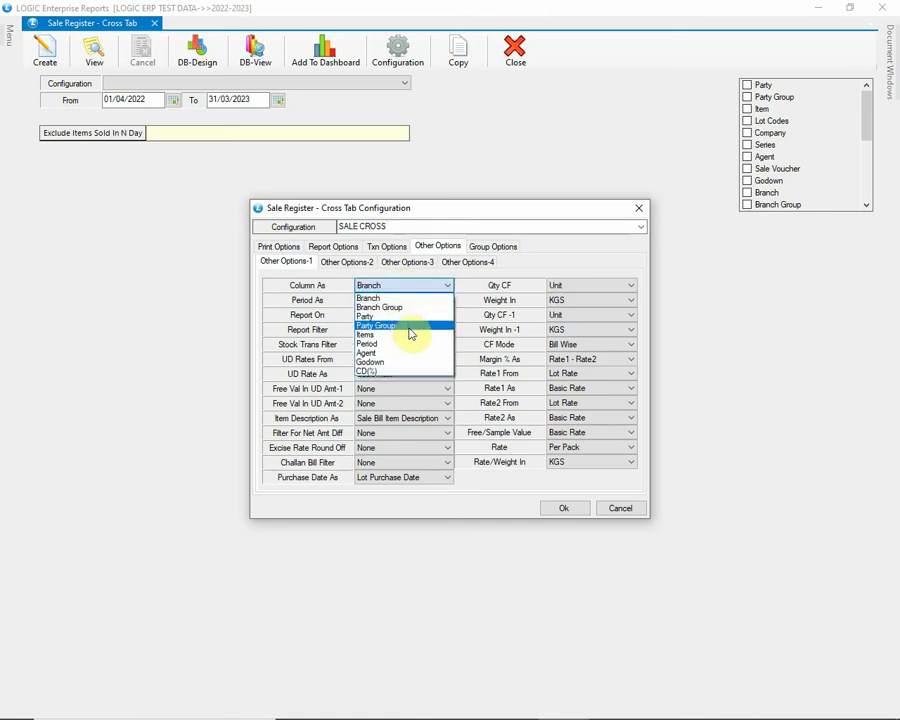
click(328, 302)
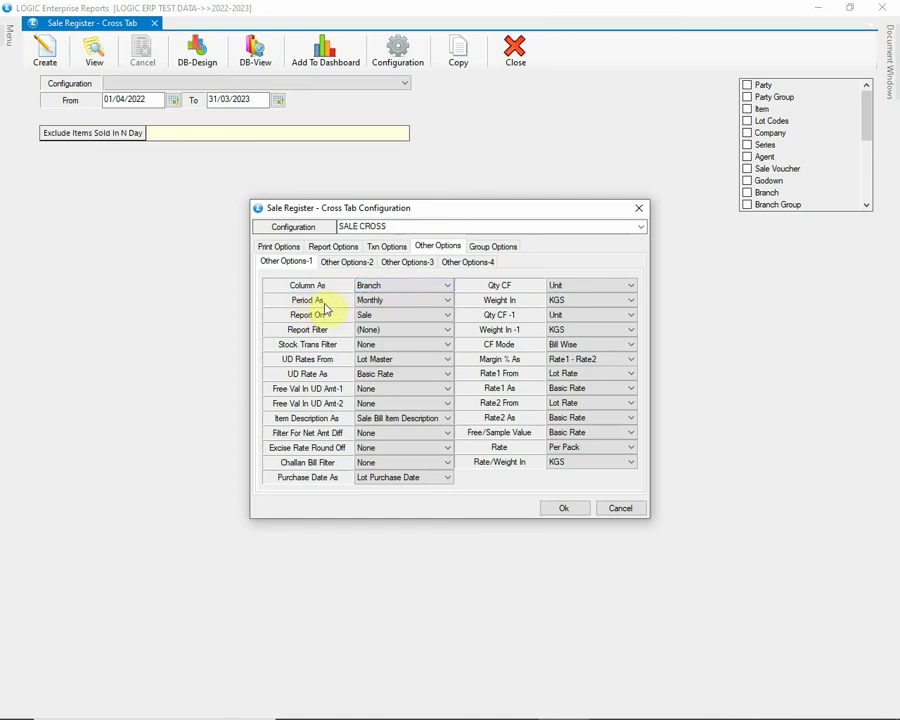
click(447, 301)
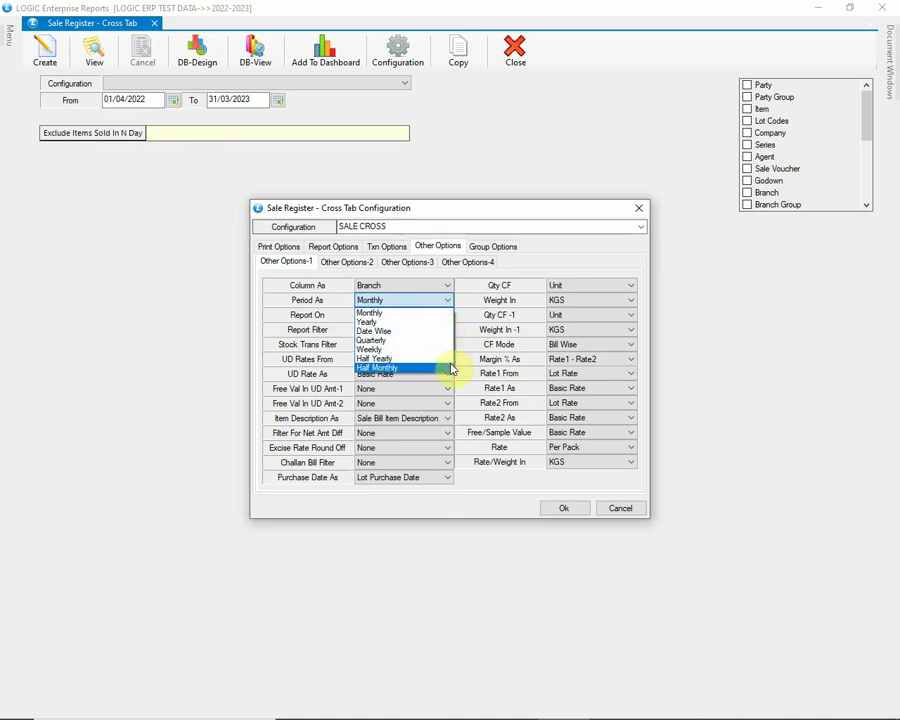
click(443, 332)
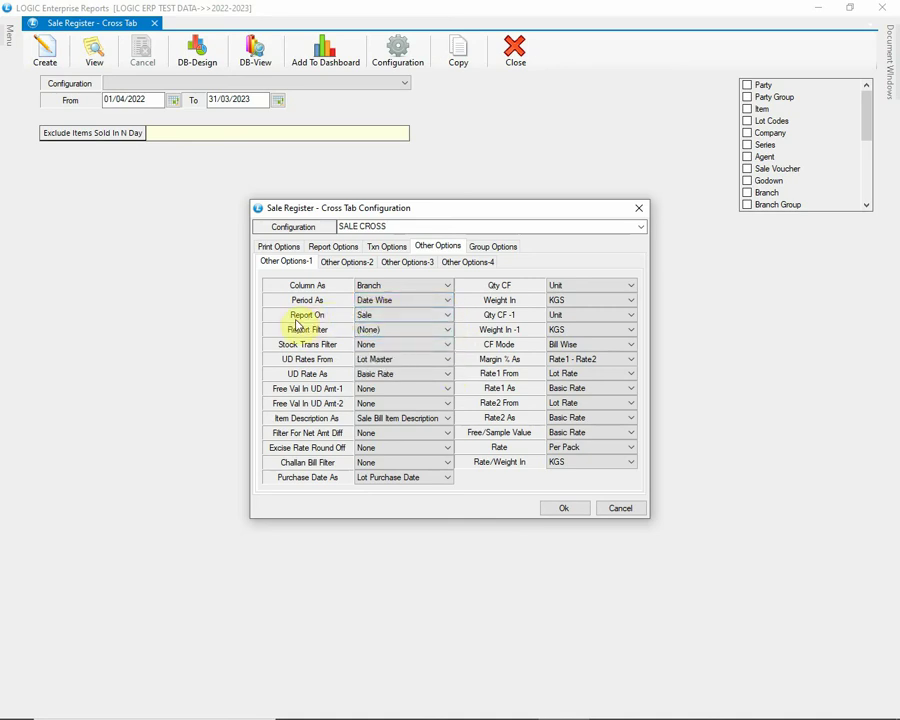
Set Report On to Sale, and set both Report Filter and Stock Trans Filter to None.
click(436, 318)
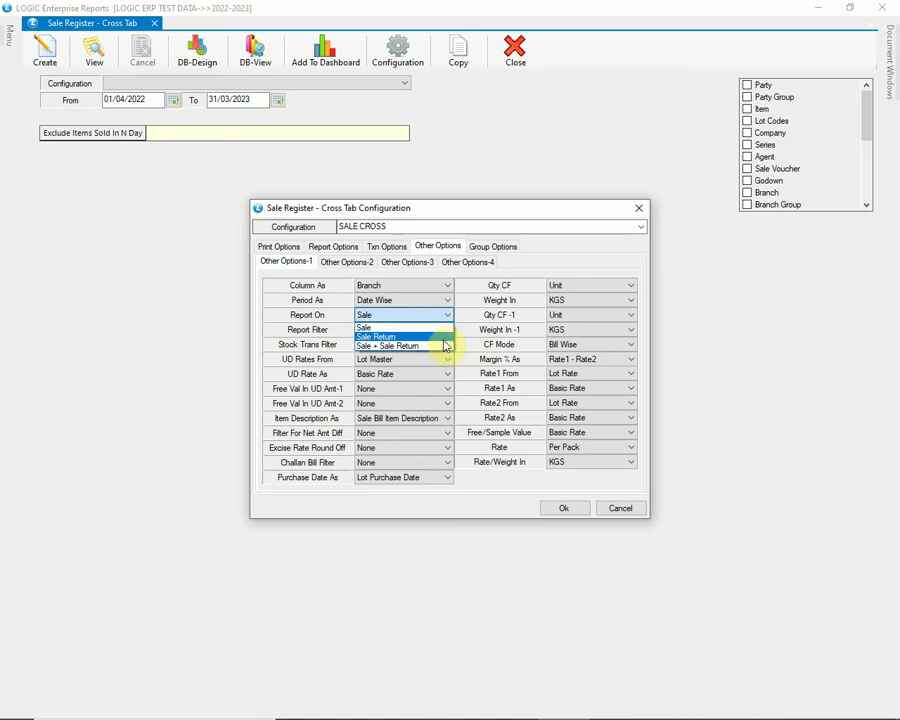
click(445, 329)
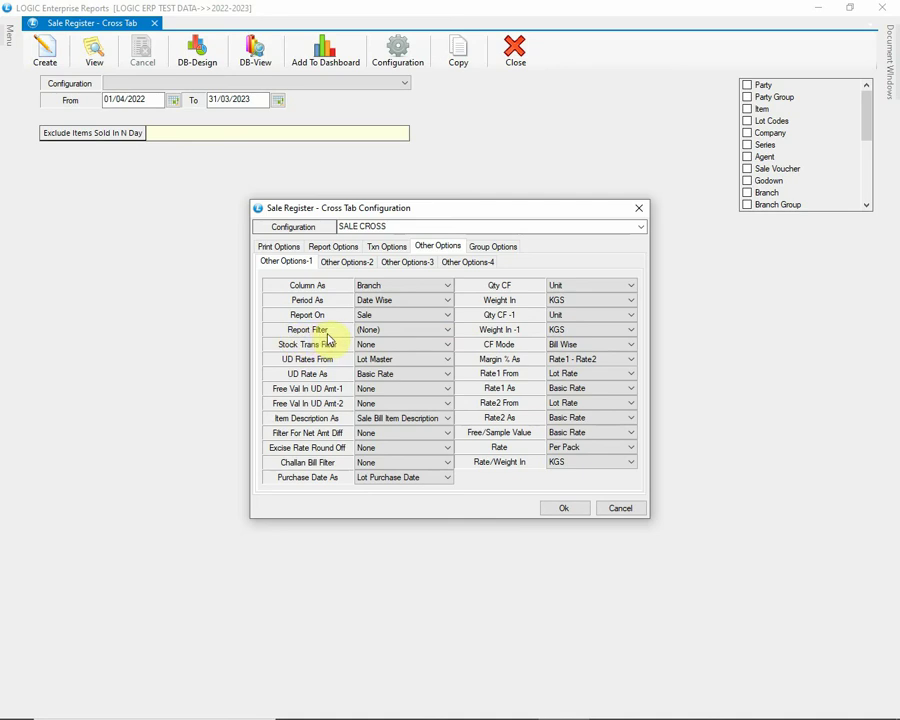
click(435, 333)
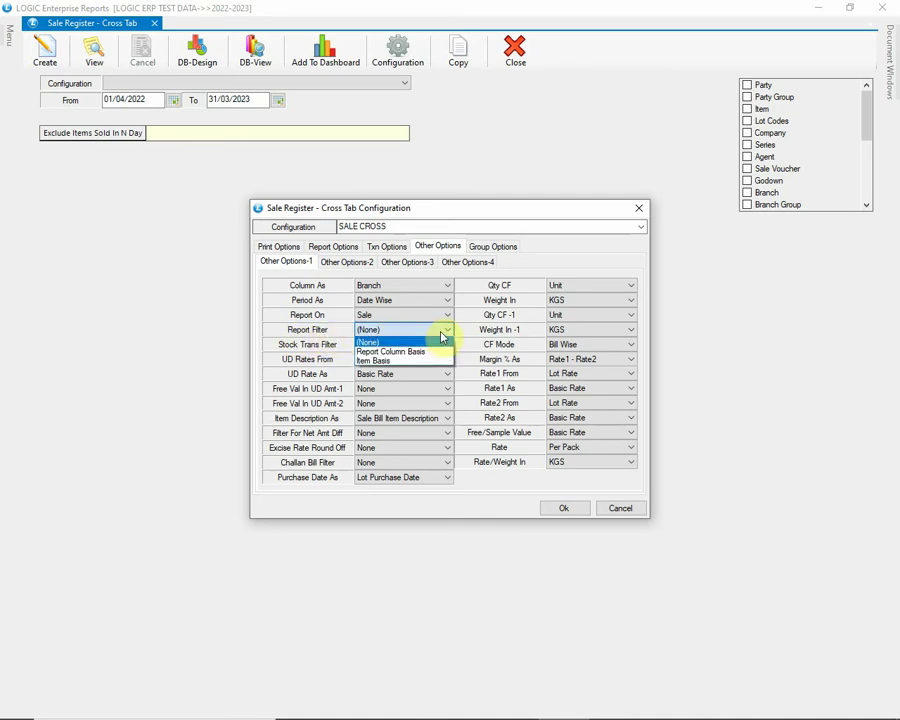
click(442, 343)
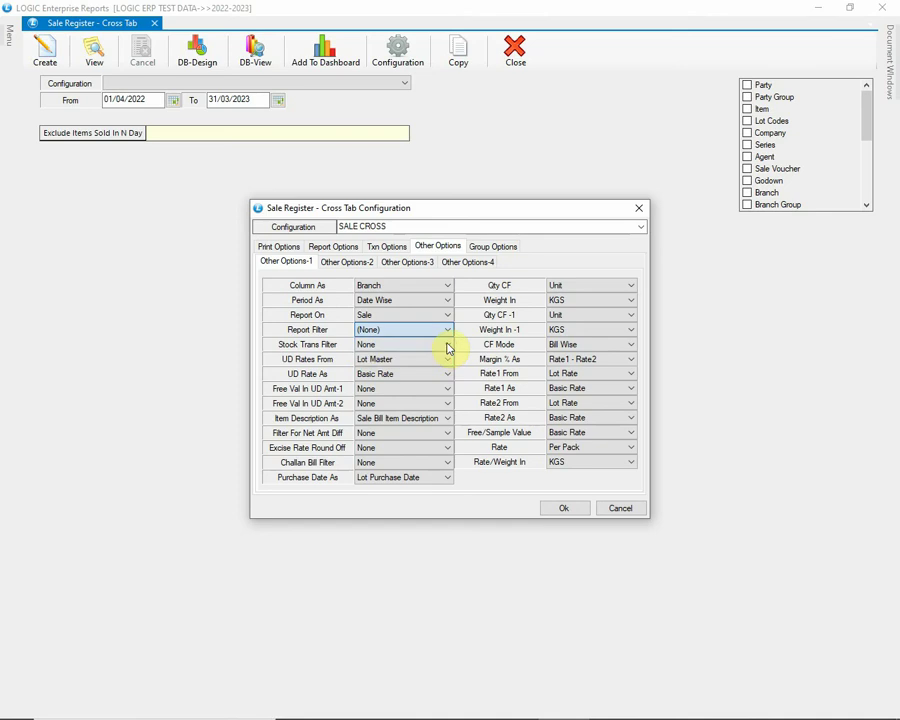
click(376, 346)
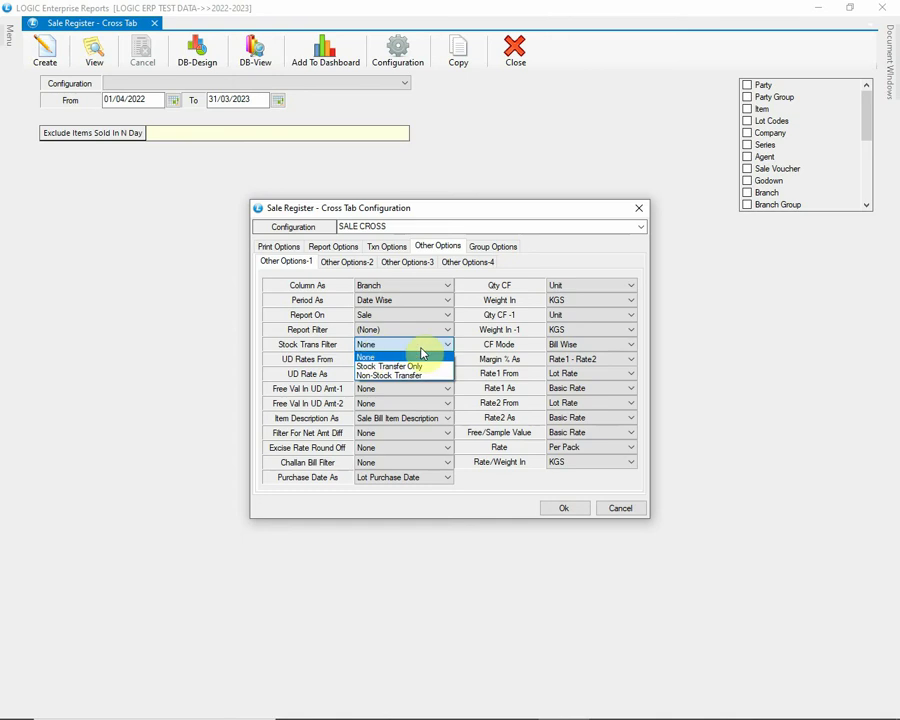
click(440, 357)
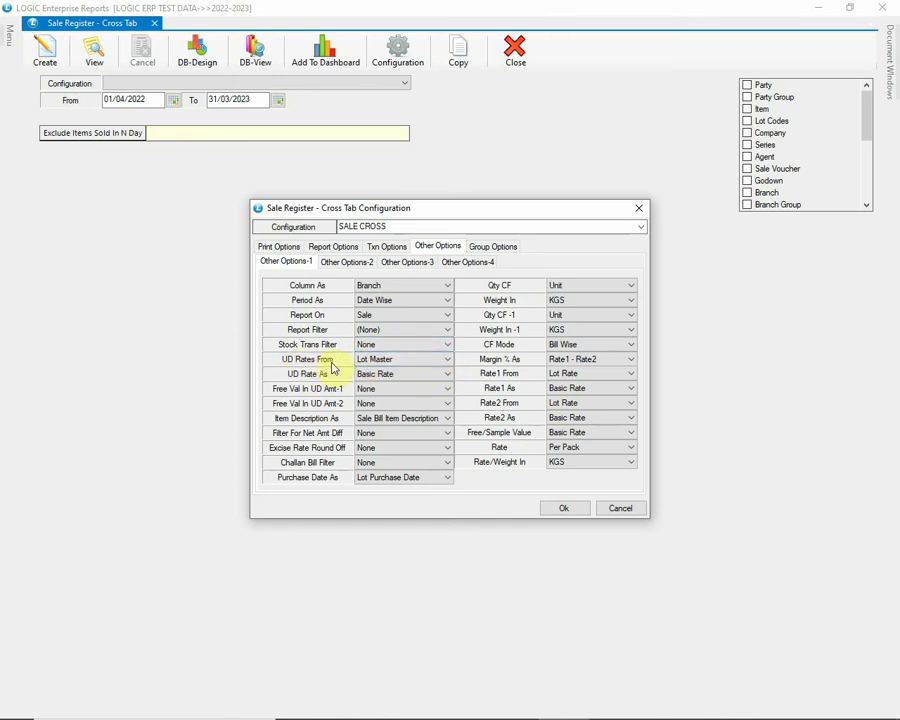
Set UD Rates From to Lot Master and keep UD Rate As on Basic Rate.
click(444, 362)
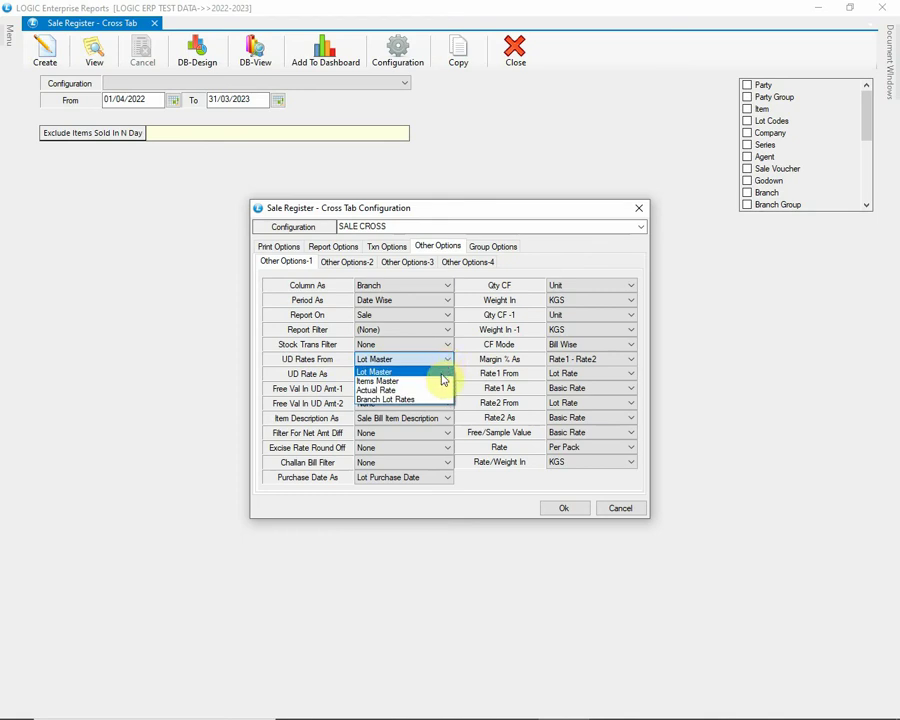
click(446, 370)
click(386, 374)
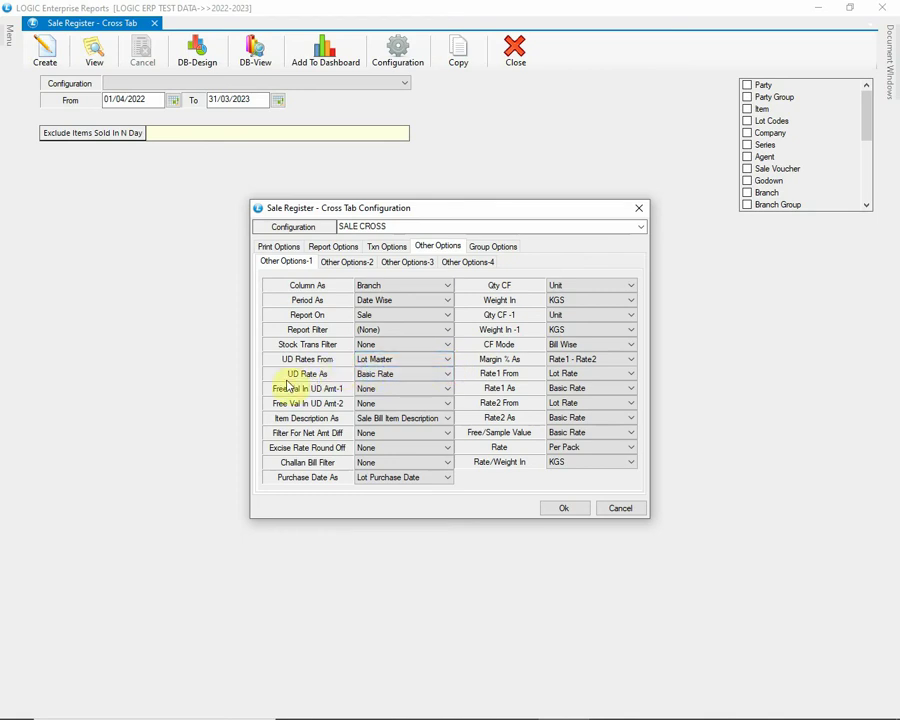
click(446, 374)
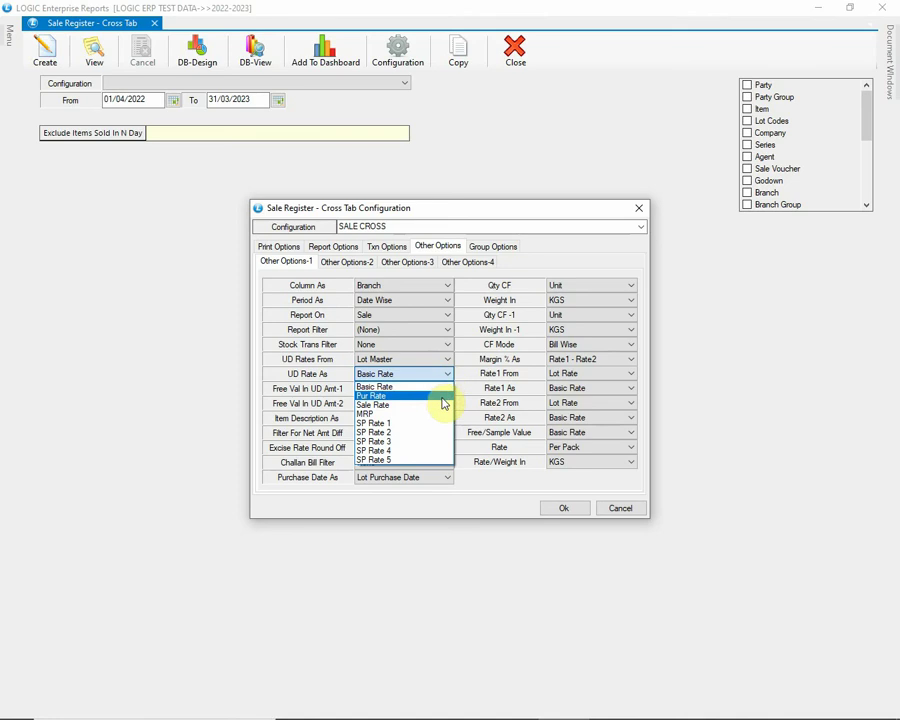
click(448, 381)
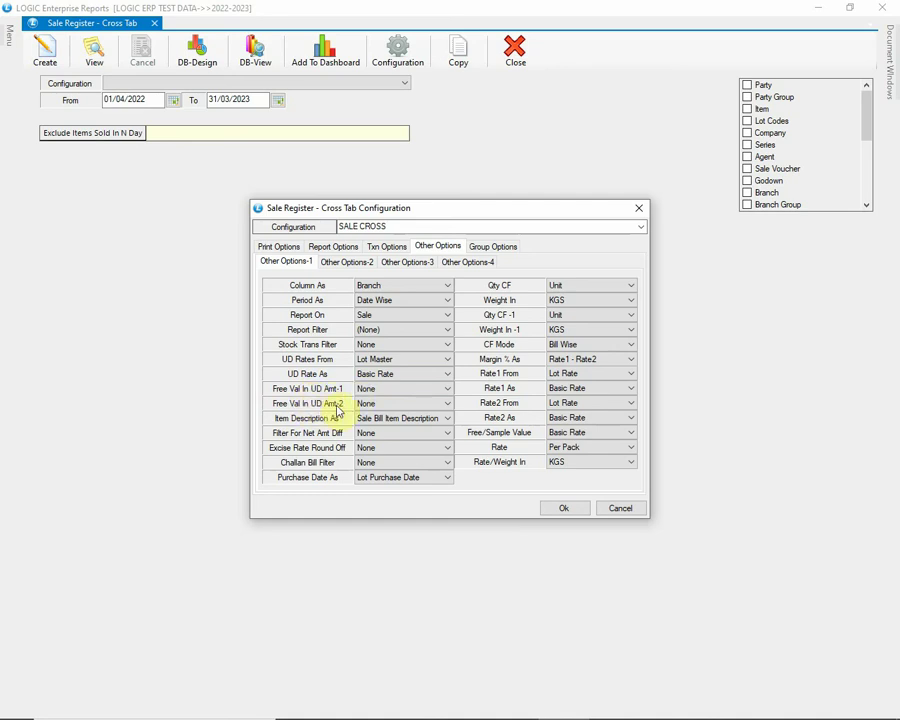
Set Free Val In UD Amt-1 to None and Item Description As to Sale Bill Item Description.
click(444, 389)
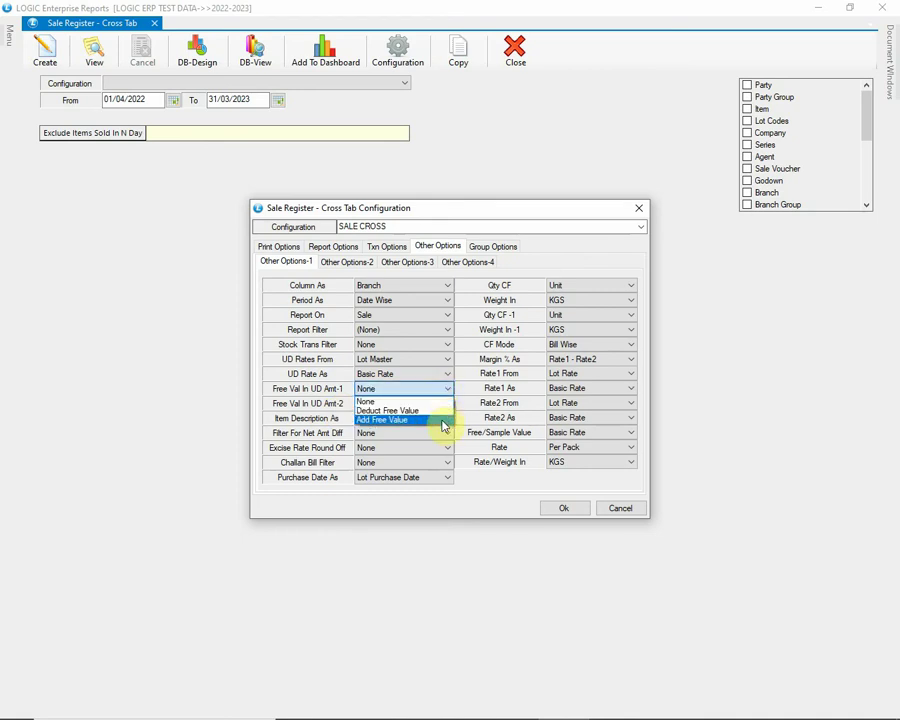
click(445, 401)
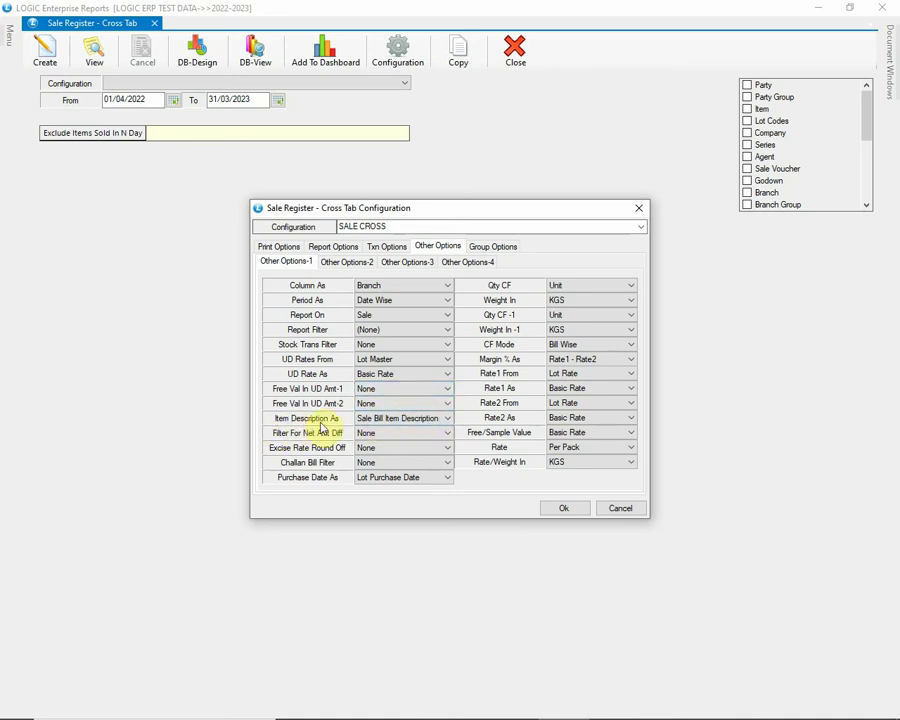
click(445, 421)
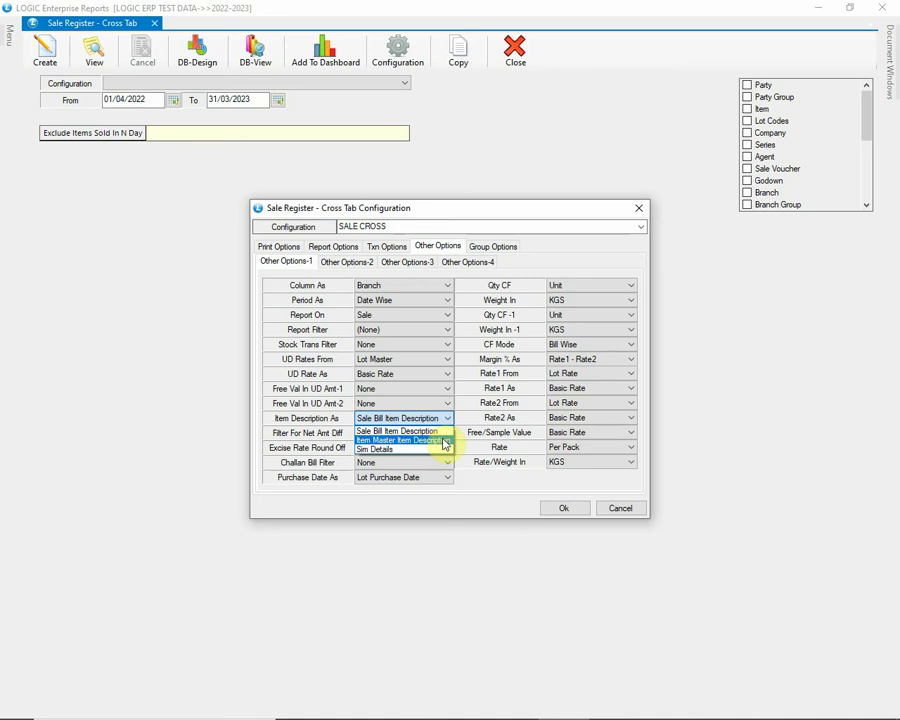
click(447, 431)
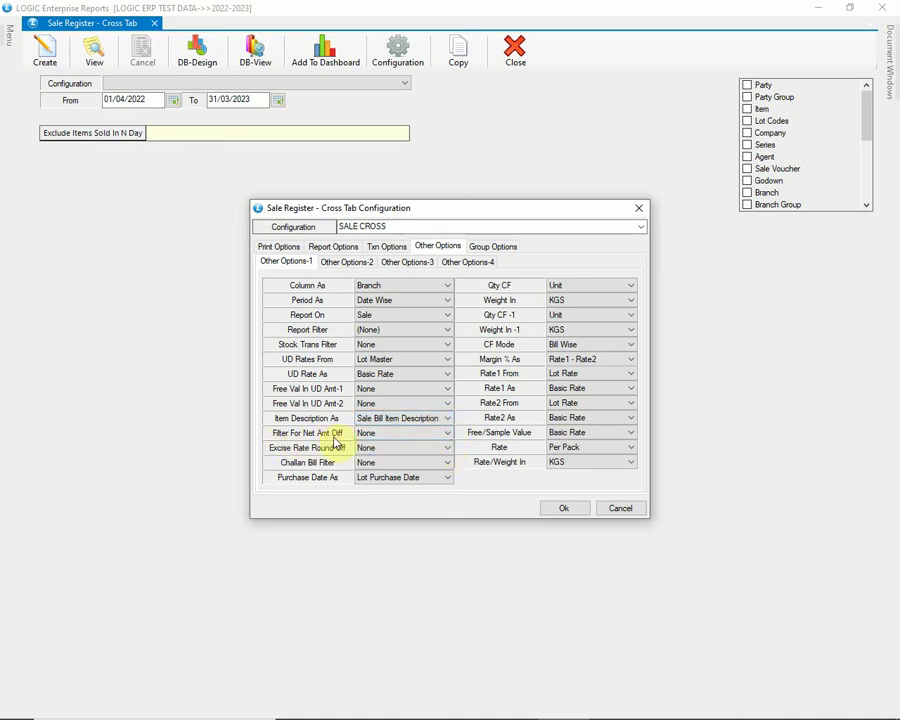
Set both Filter For Net Amt Diff and Excise Rate Round Off to None.
click(436, 434)
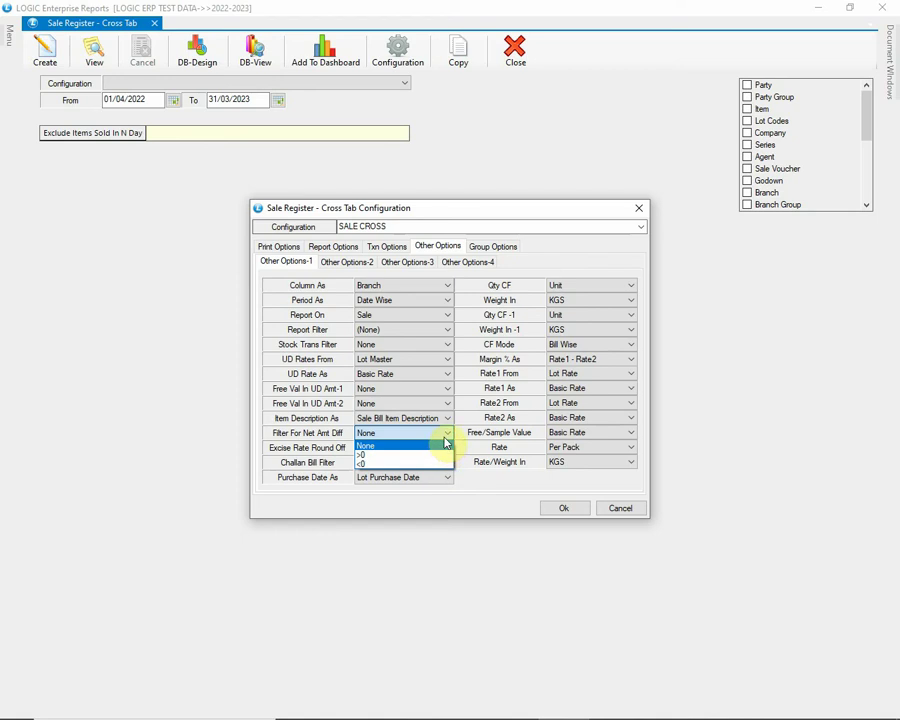
click(446, 446)
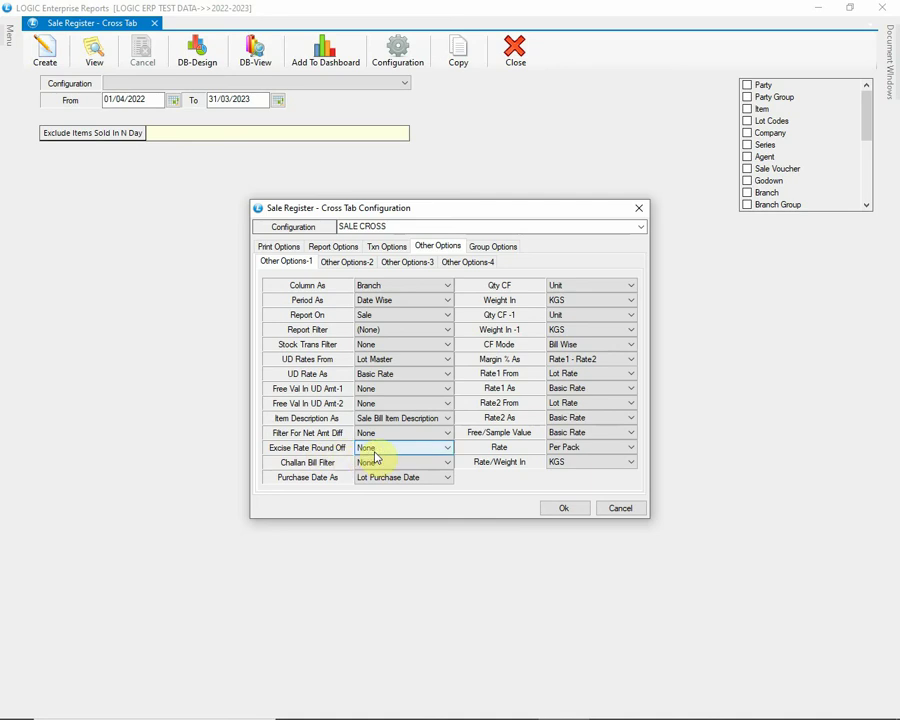
click(446, 449)
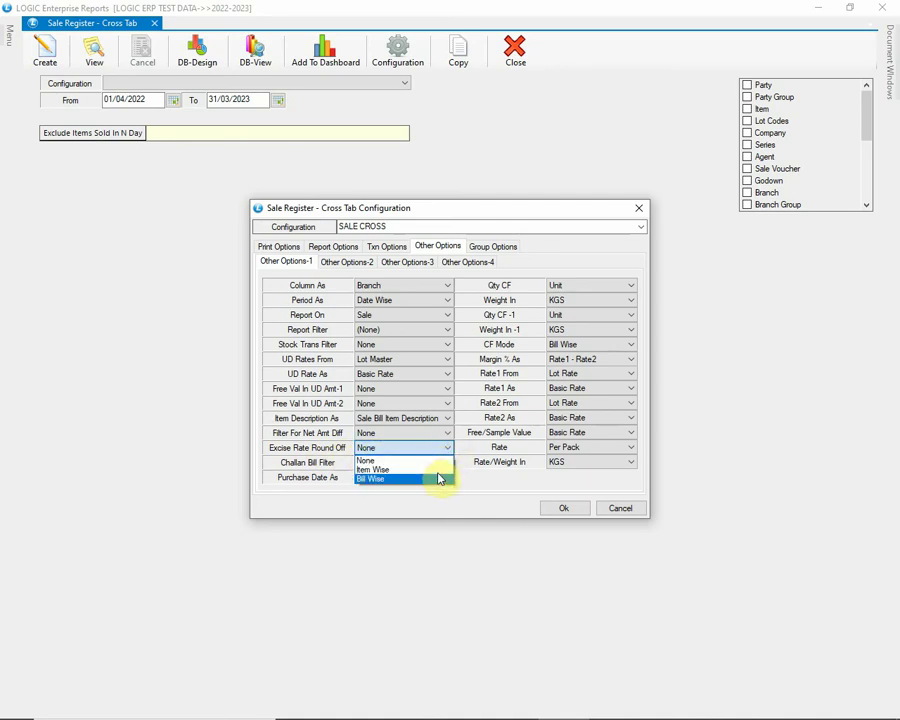
click(444, 460)
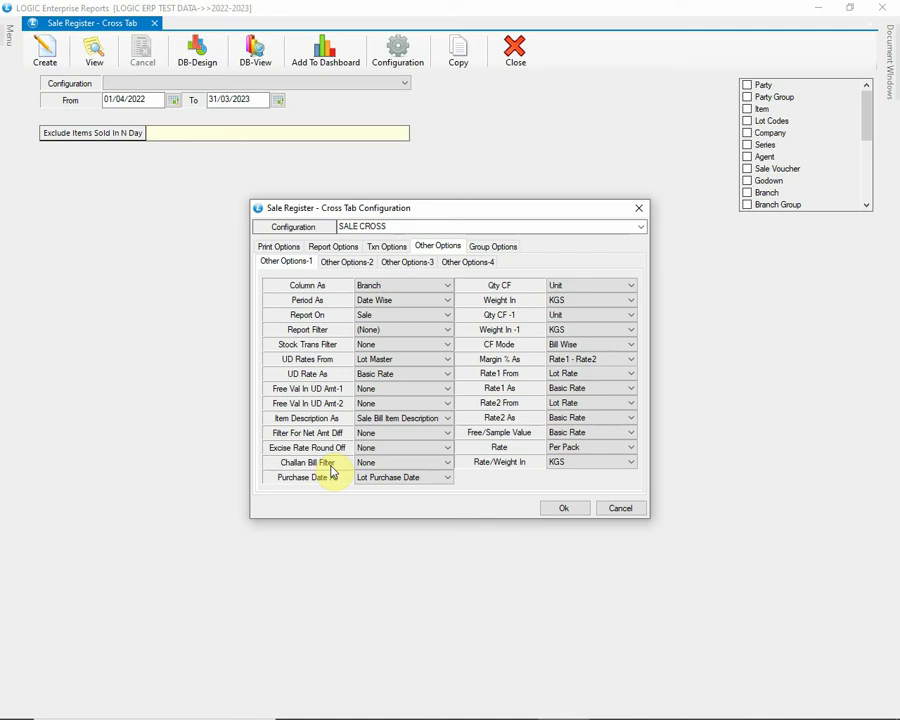
Examine the available choices for Challan Bill Filter and Purchase Date As without changing either setting.
click(432, 464)
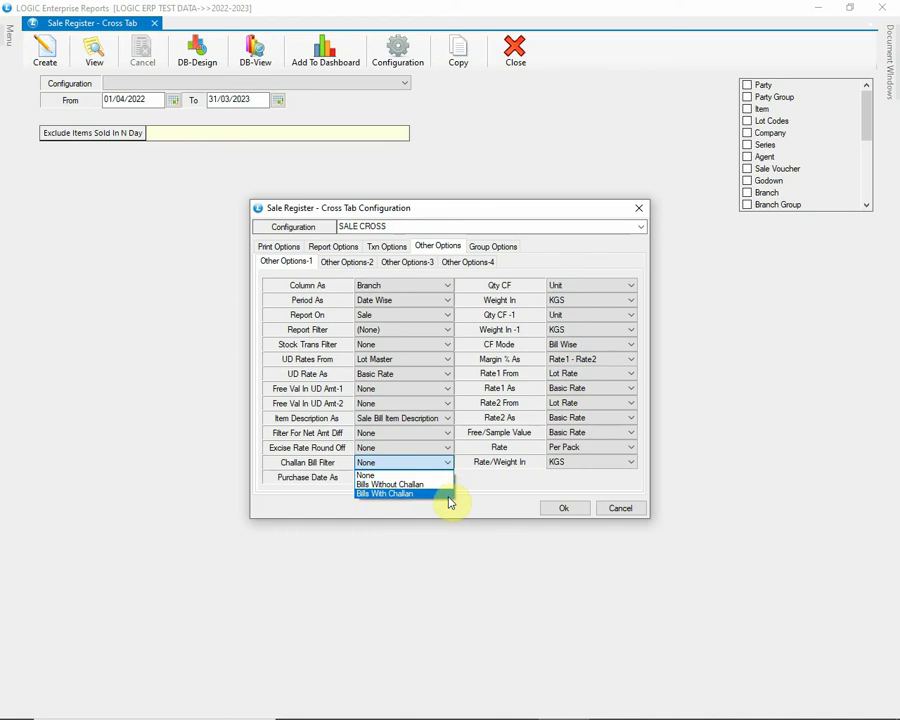
click(449, 503)
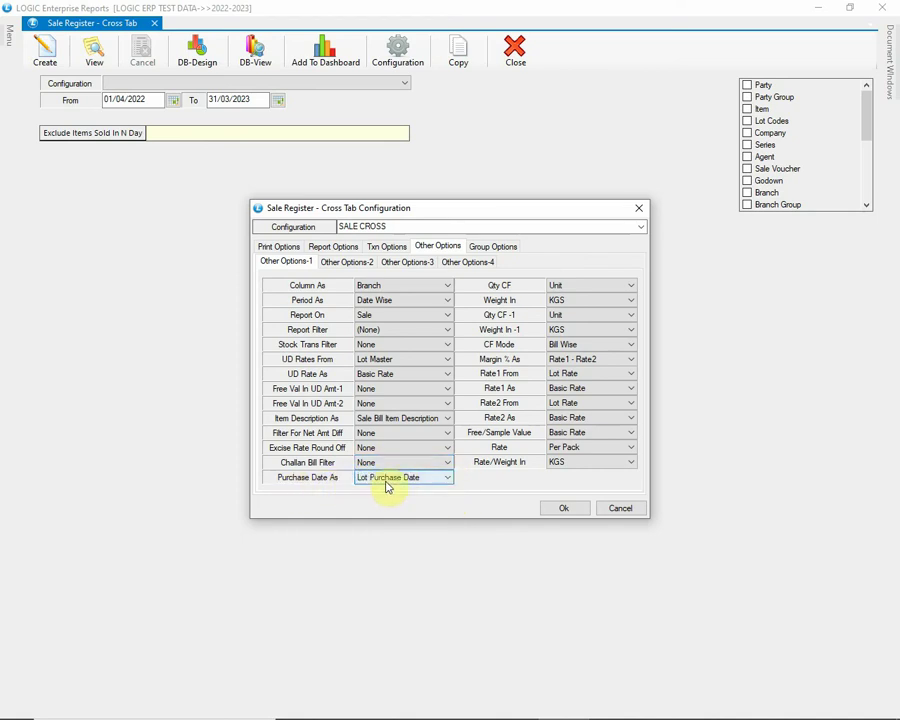
click(446, 479)
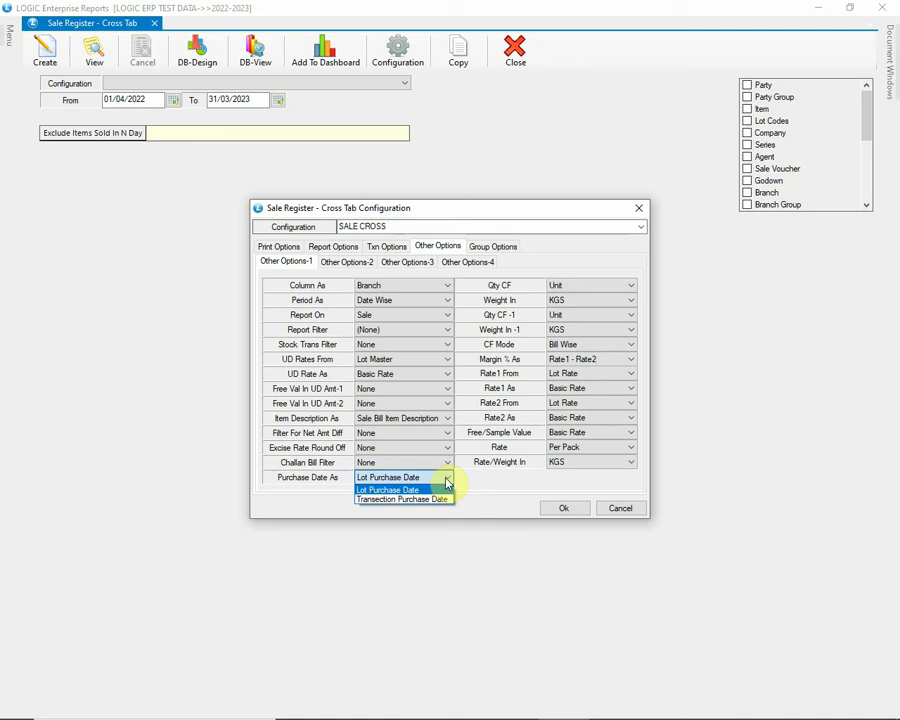
click(446, 480)
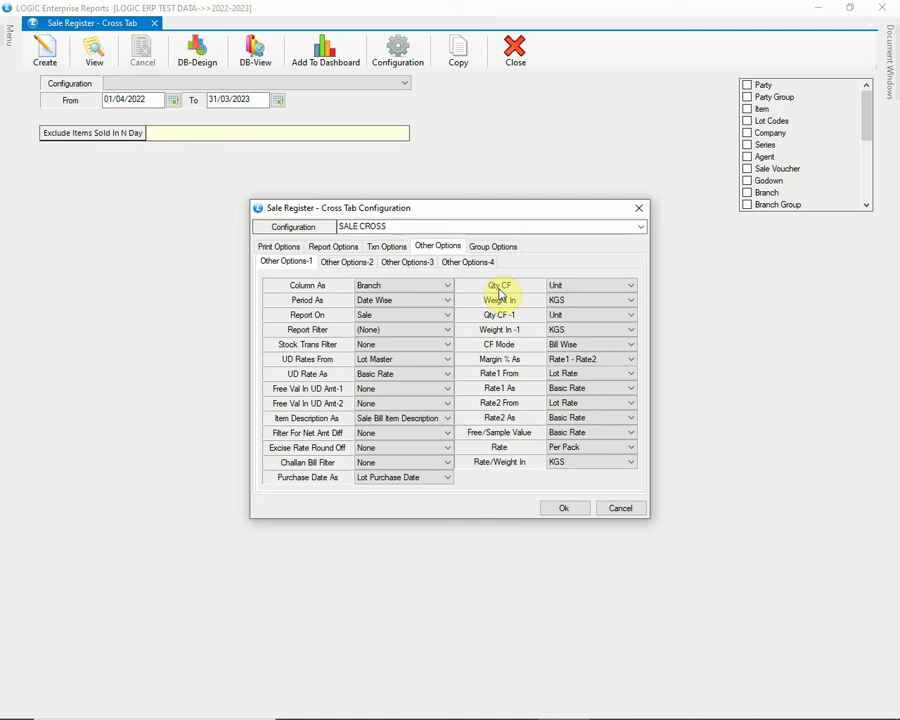
Examine the available choices for Qty CF and Weight In without changing either setting.
click(590, 295)
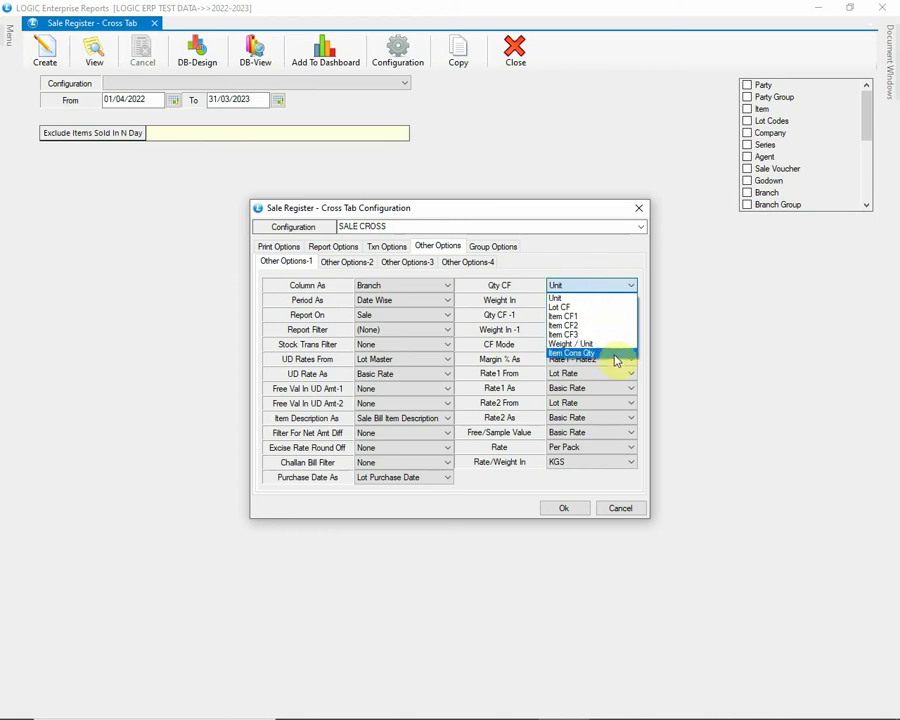
click(626, 287)
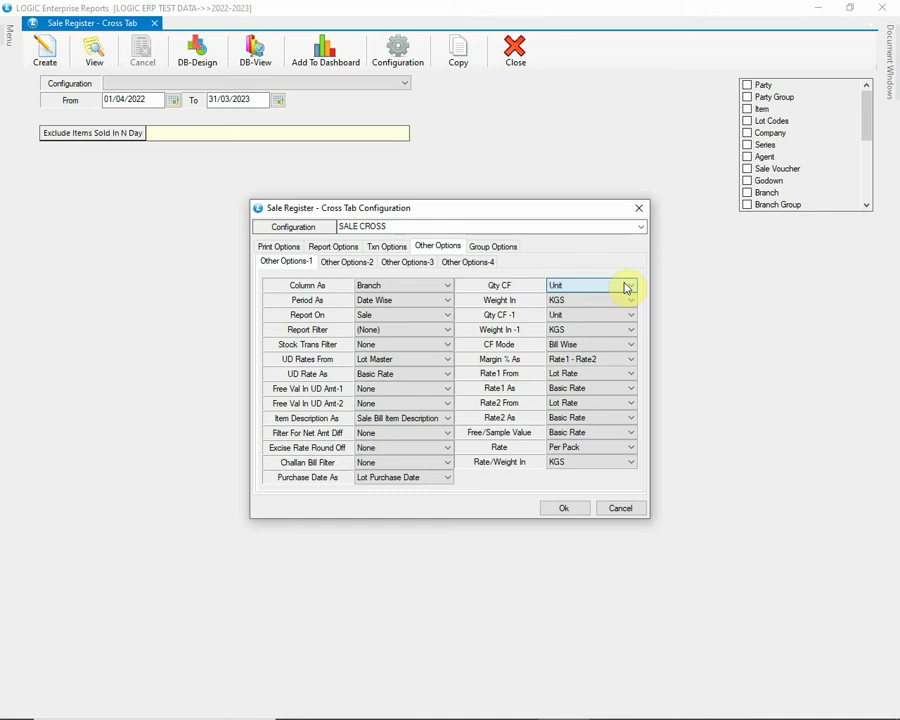
click(556, 304)
click(630, 302)
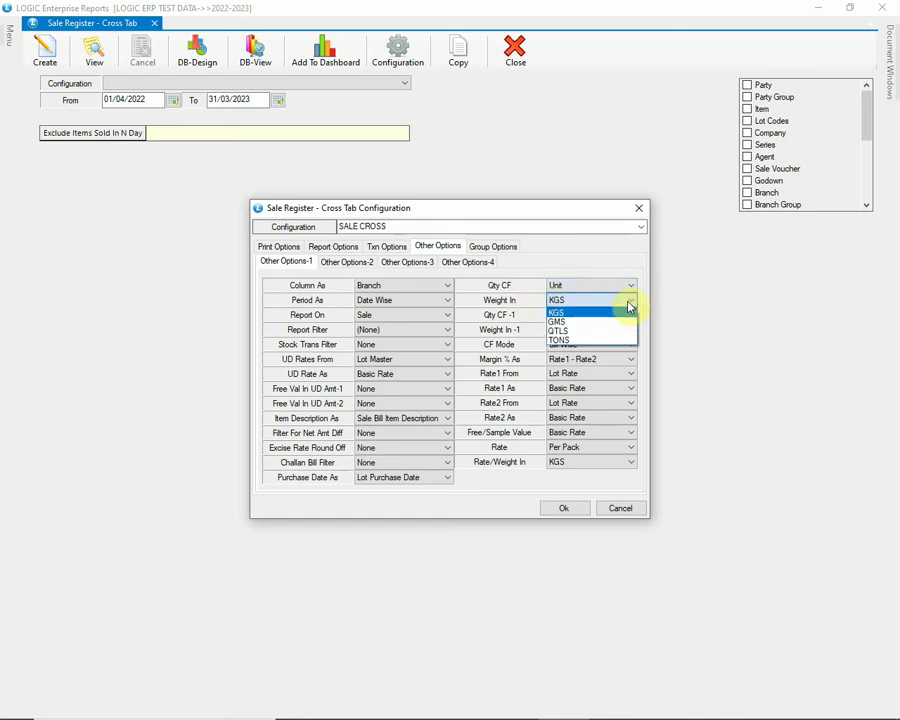
click(629, 303)
Examine the choices for Qty CF -1 and check Weight In -1, leaving both settings unchanged.
click(557, 315)
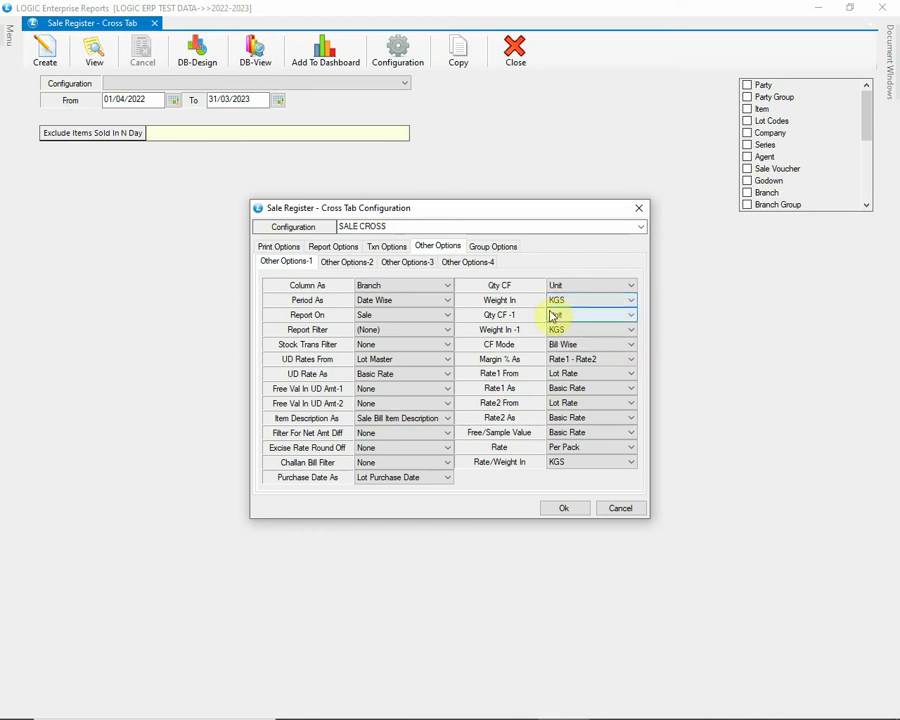
click(610, 318)
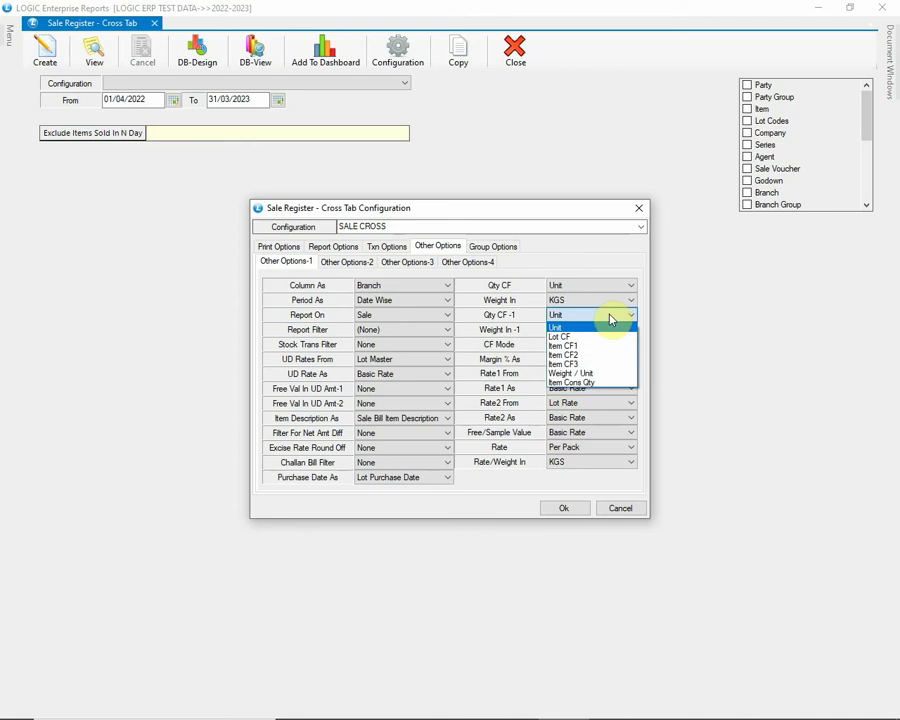
click(610, 318)
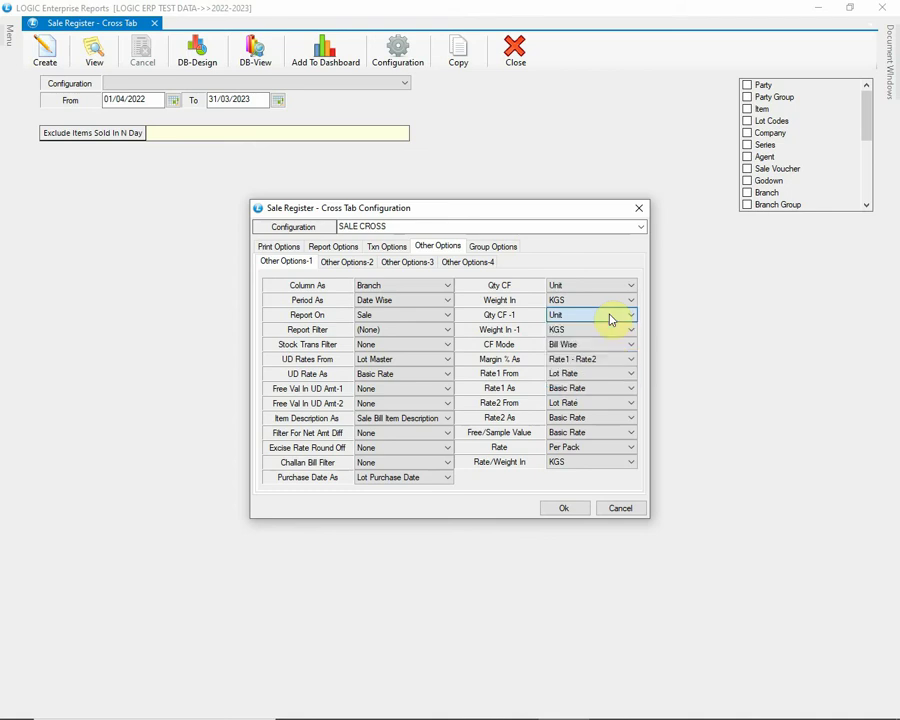
click(612, 330)
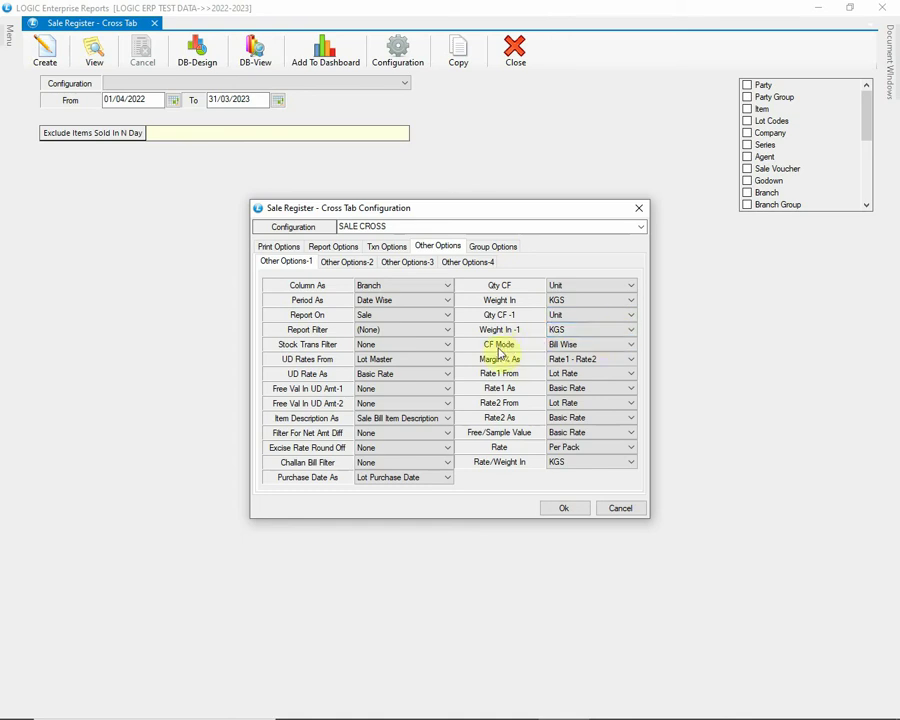
Set CF Mode to Bill Wise and Margin % As to Rate1 - Rate2.
click(558, 345)
click(622, 347)
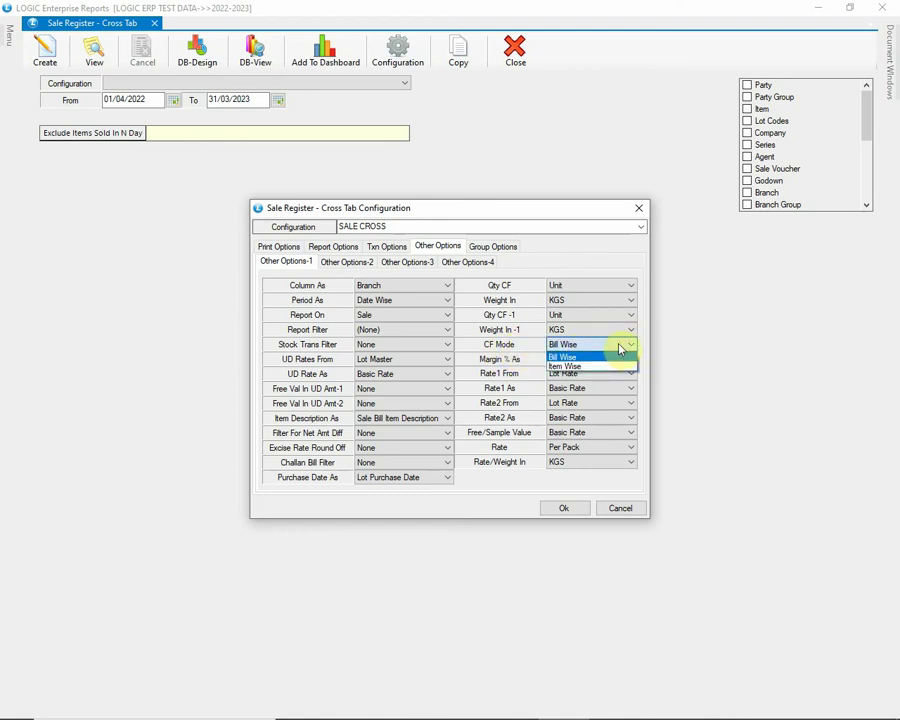
click(620, 357)
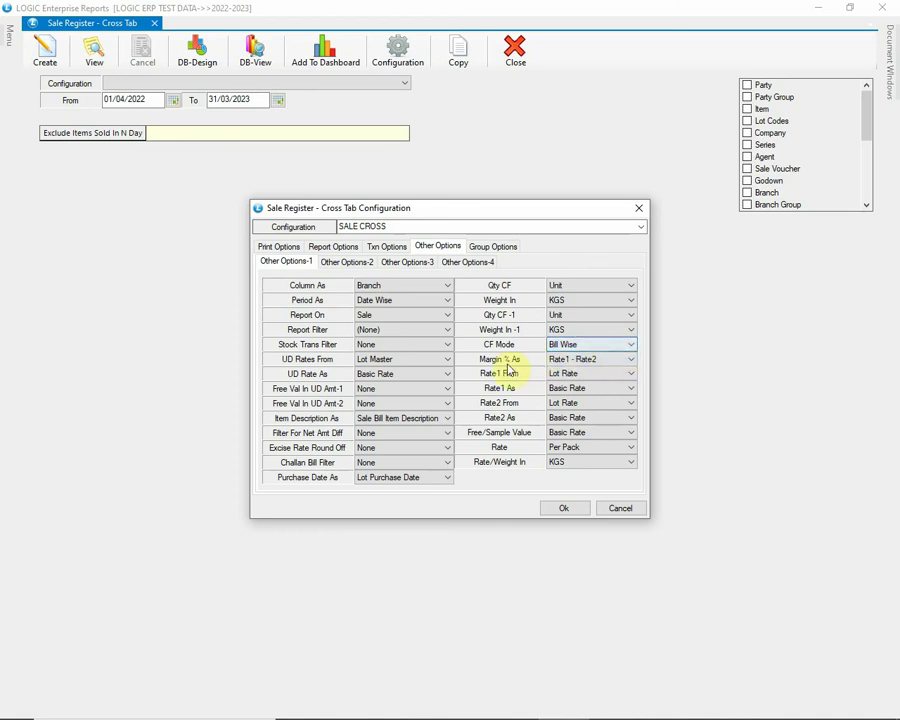
click(553, 363)
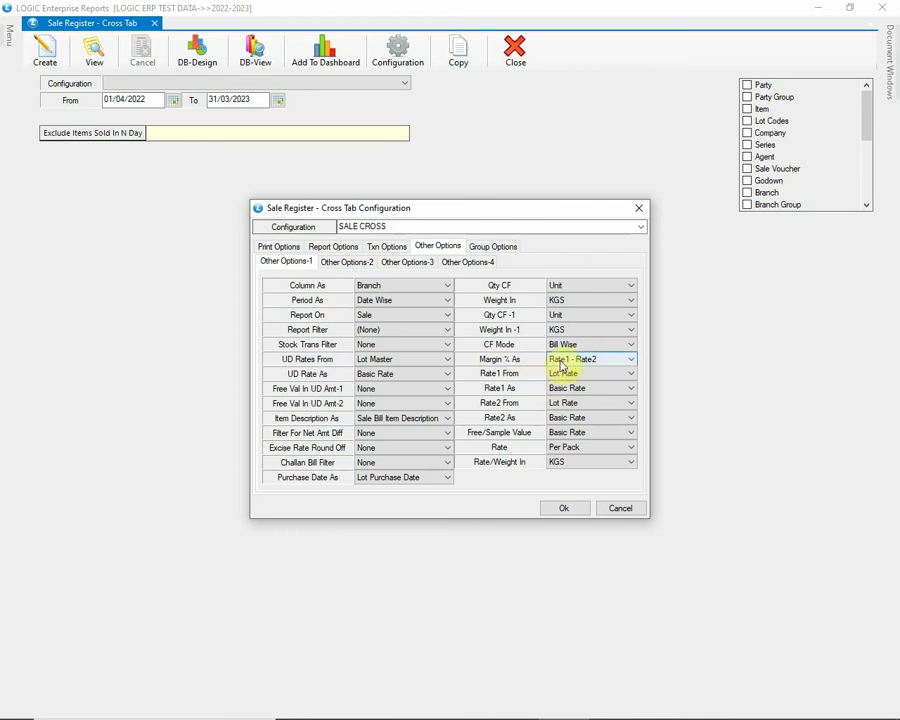
click(626, 362)
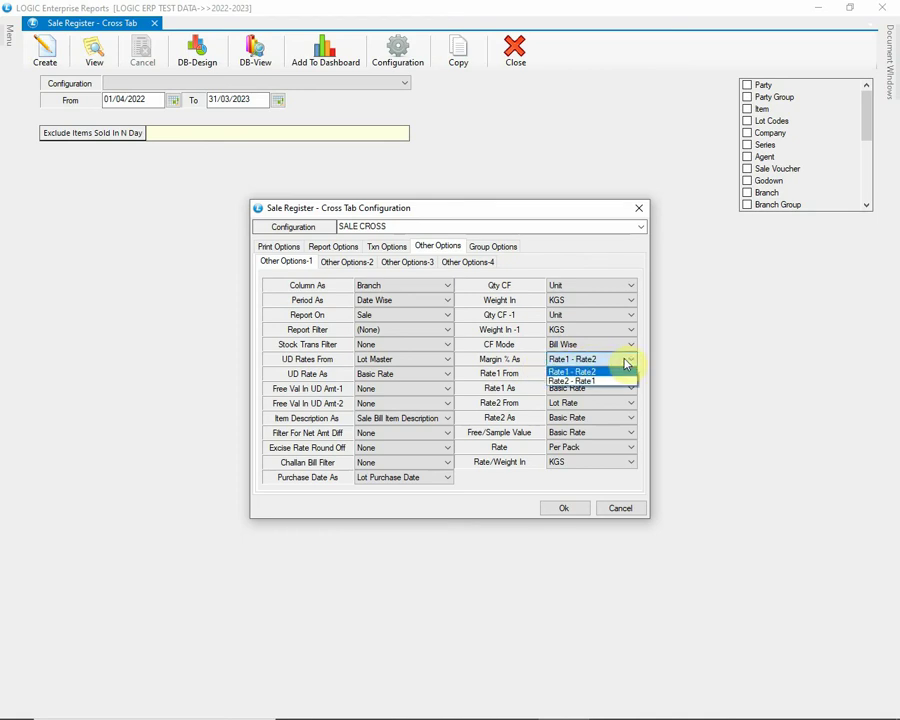
click(627, 372)
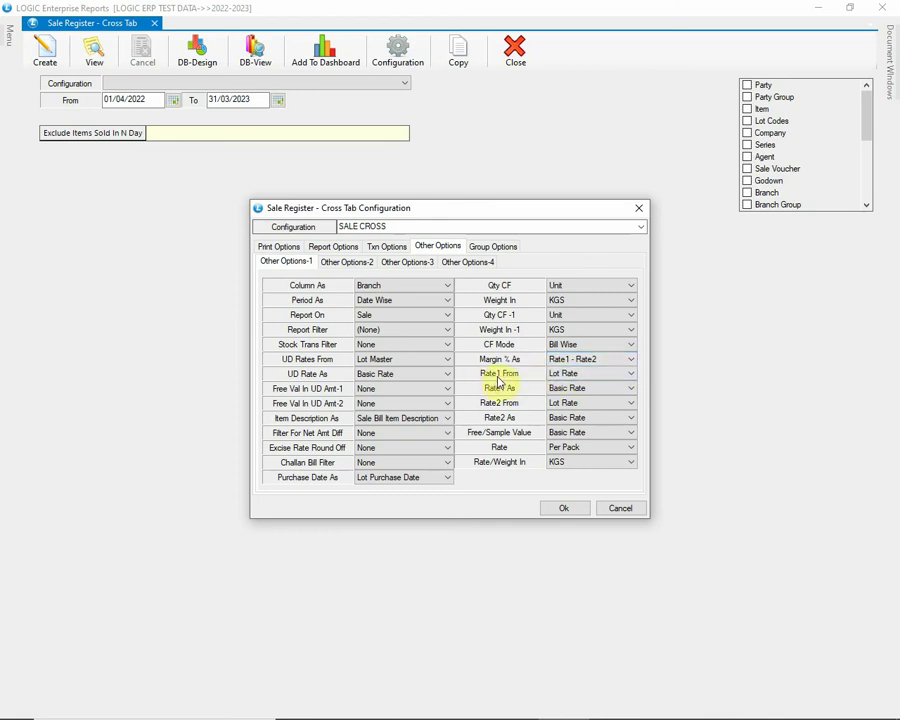
Examine the available choices for Rate1 From, Rate1 As and Rate2 From without changing any of them.
click(604, 374)
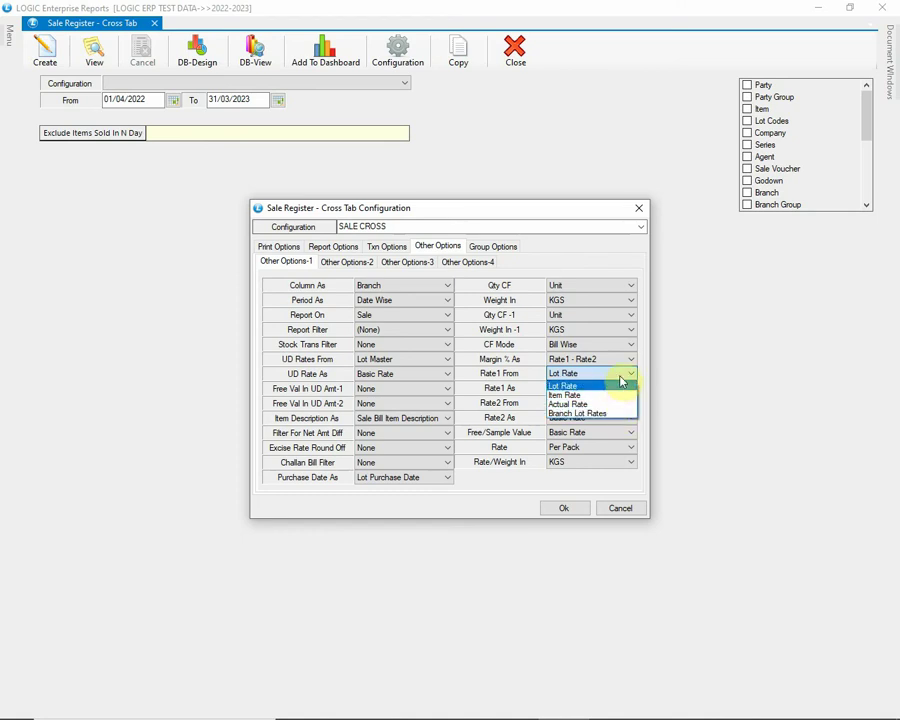
click(622, 378)
click(621, 390)
click(624, 389)
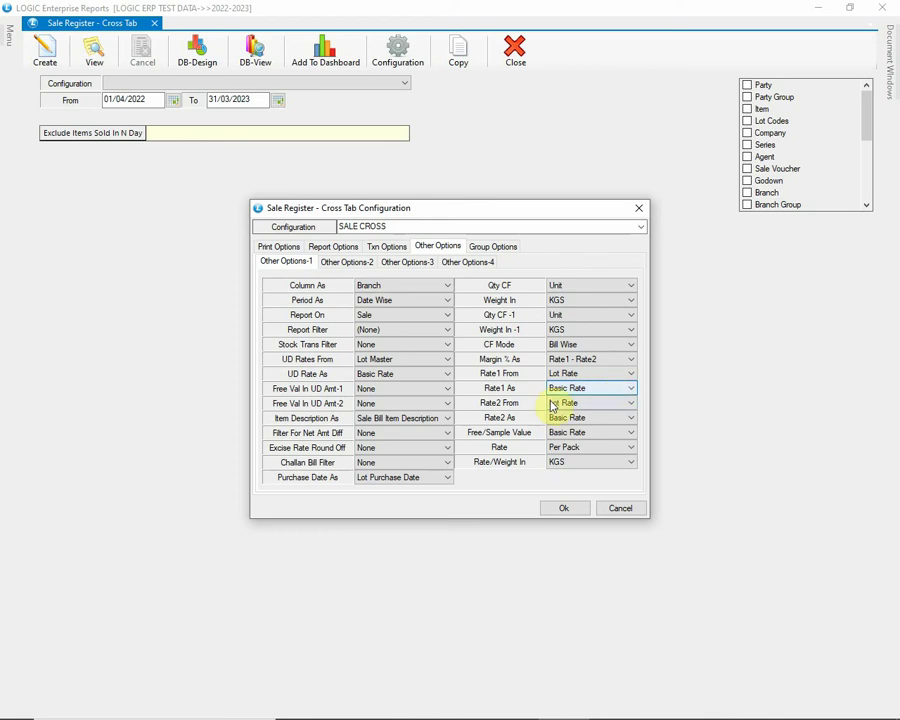
click(622, 403)
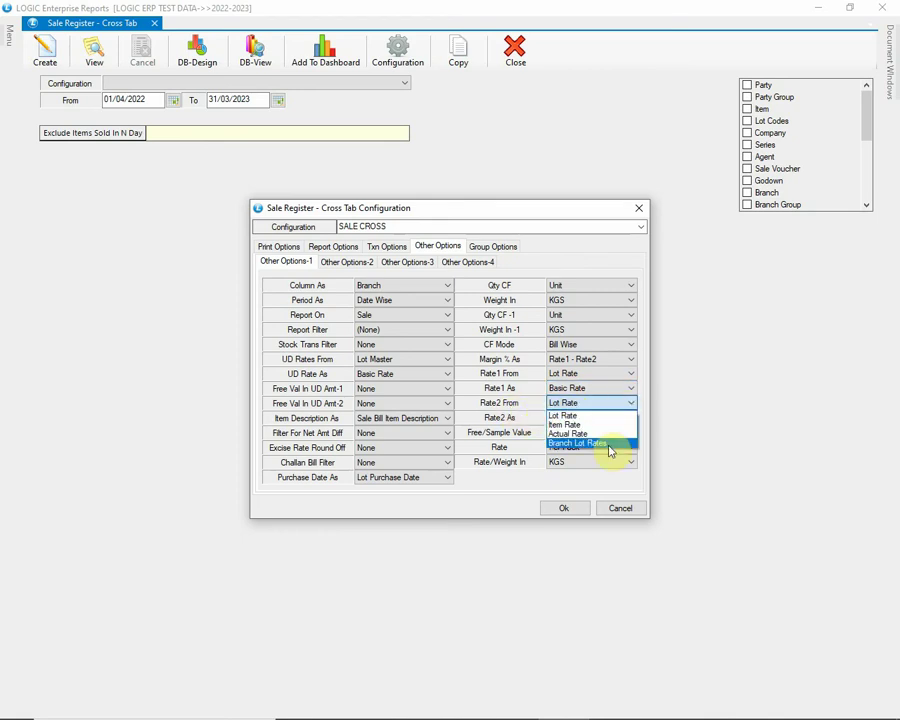
click(624, 405)
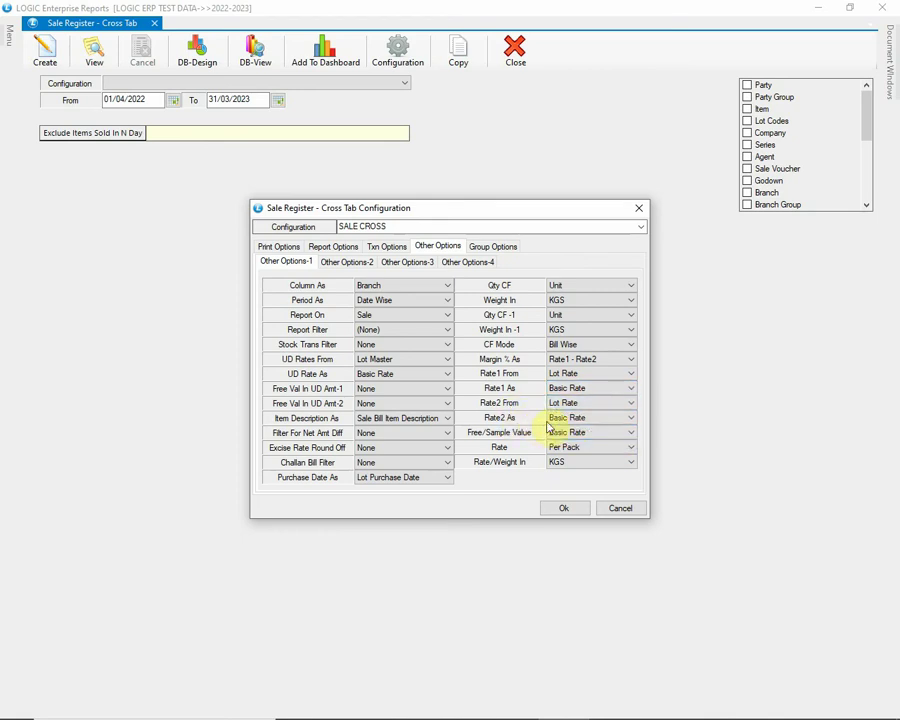
Set both Rate2 As and Free/Sample Value to Basic Rate.
click(594, 420)
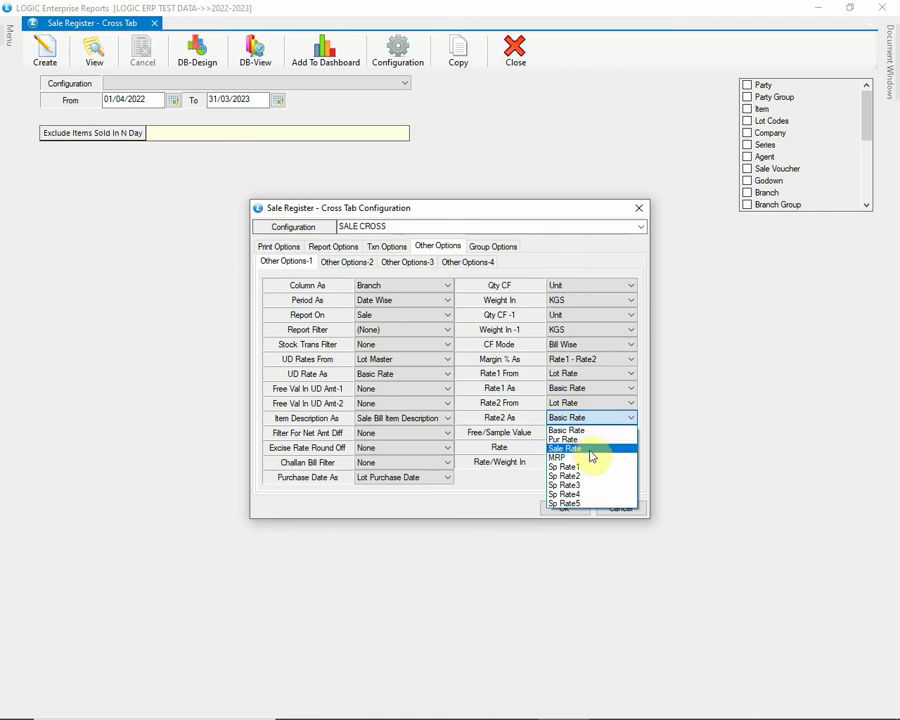
click(608, 431)
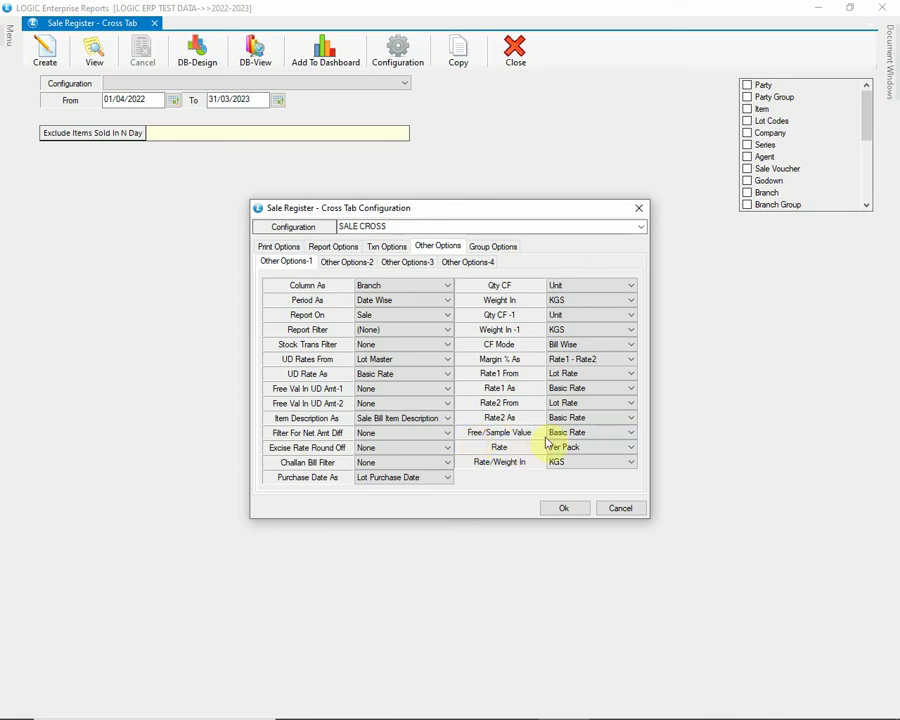
click(628, 435)
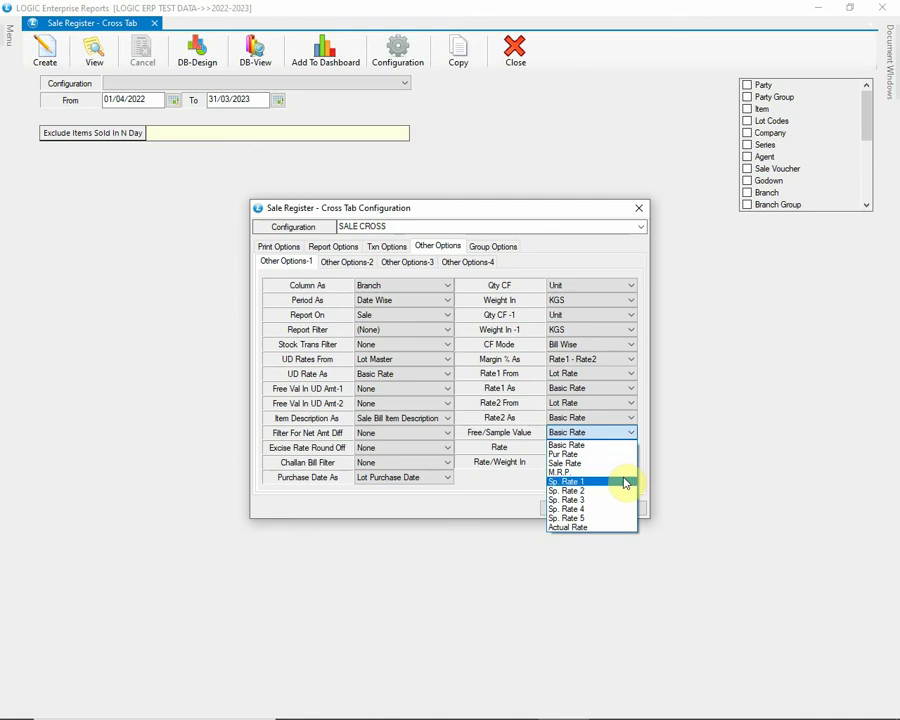
click(621, 443)
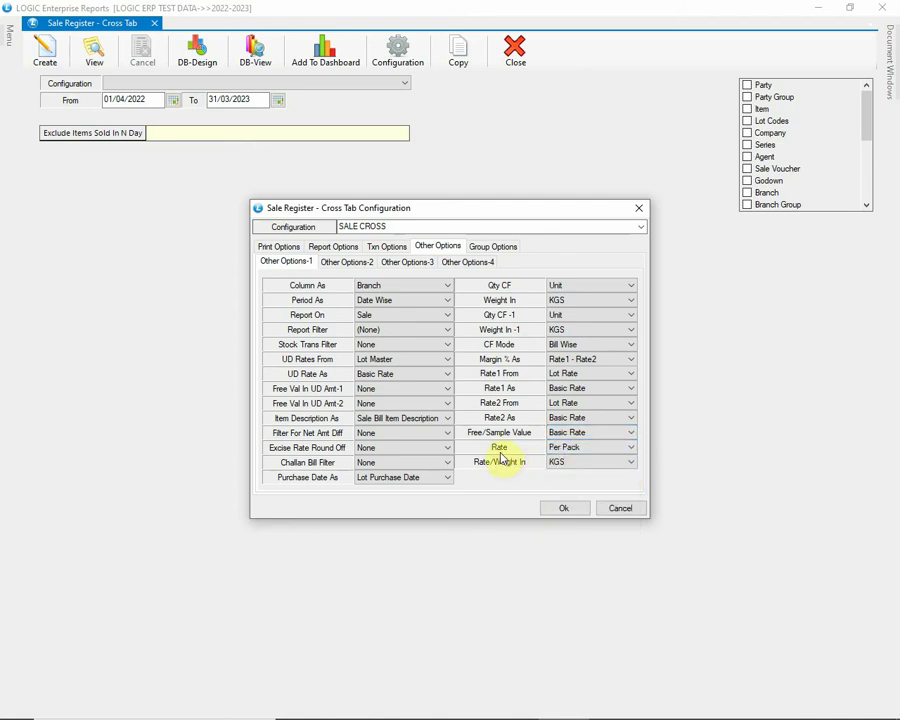
Keep Rate on Per Pack and set Rate/Weight In to KGS.
click(557, 452)
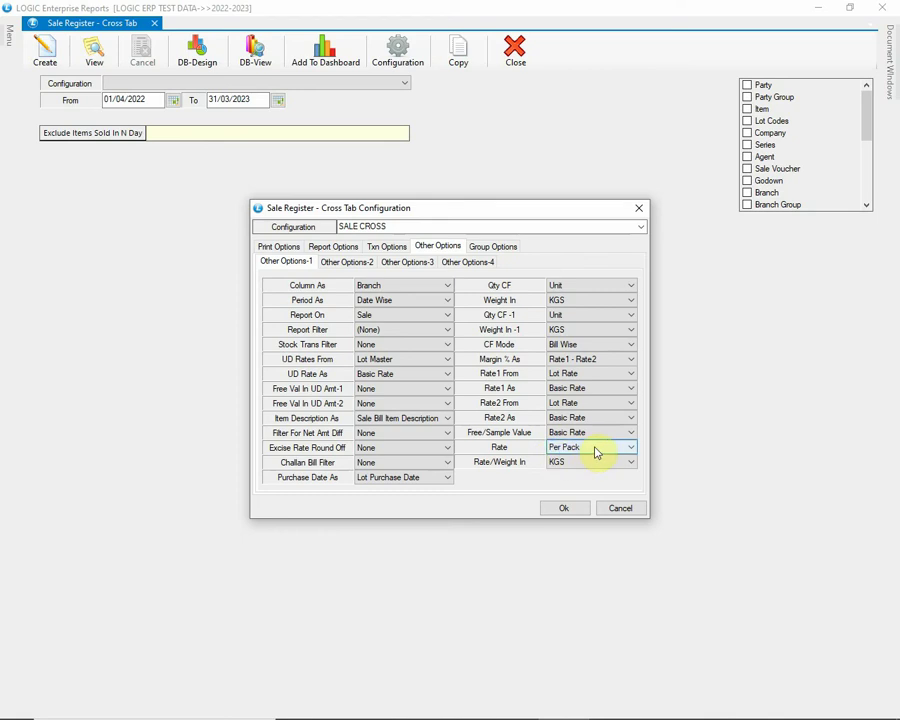
click(612, 450)
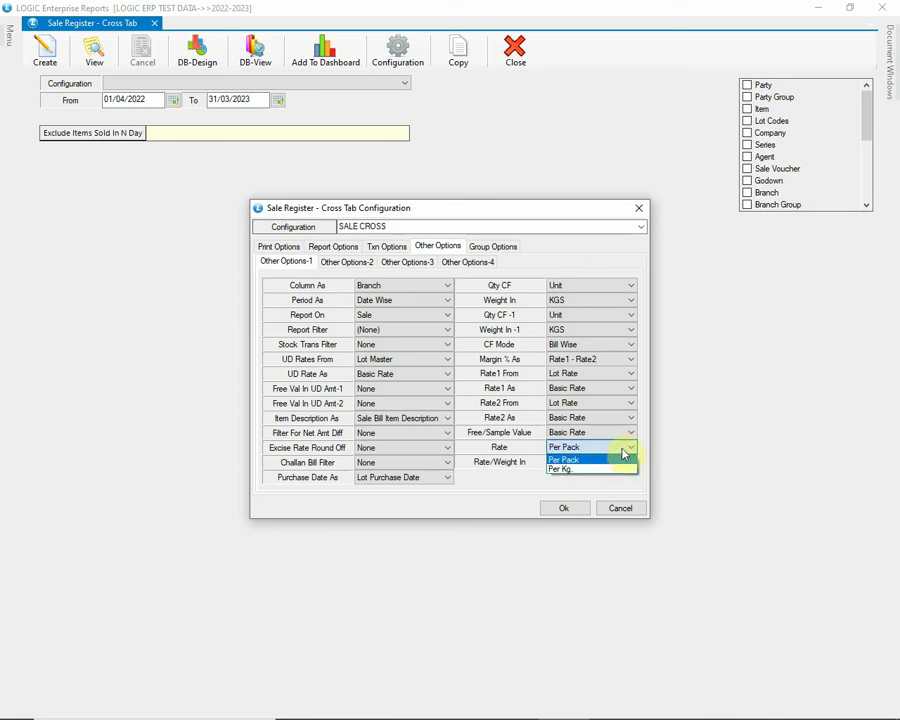
click(622, 449)
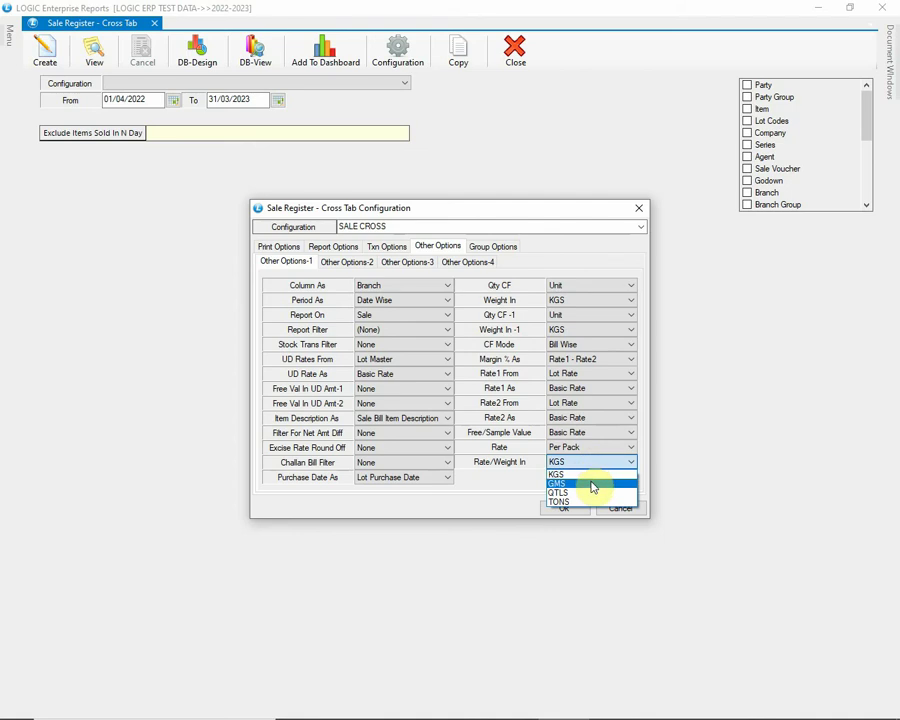
click(601, 474)
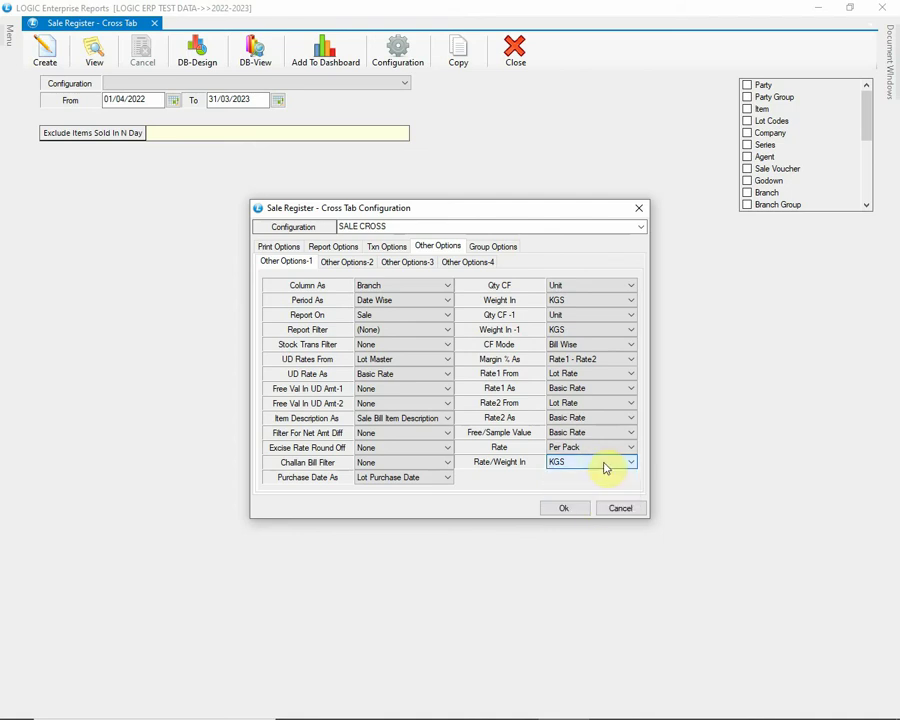
In the second set of other options, try Use CF For Free Qty, Add Creation Branch To Lot Code and Include Free/Repl/Sample In Total Qty, leaving them off.
click(350, 260)
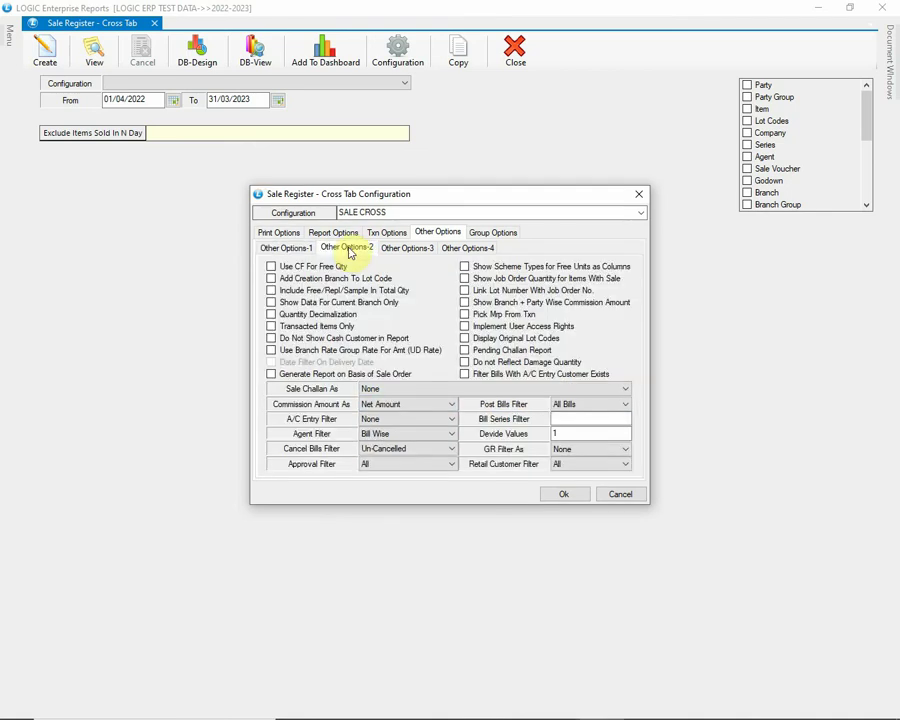
click(271, 268)
click(271, 280)
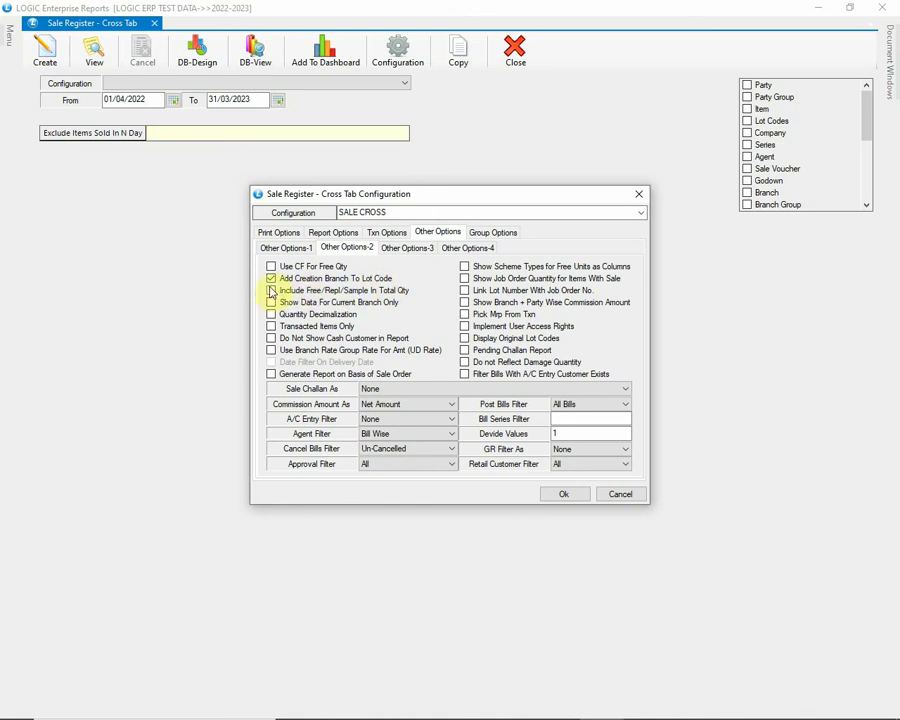
click(272, 290)
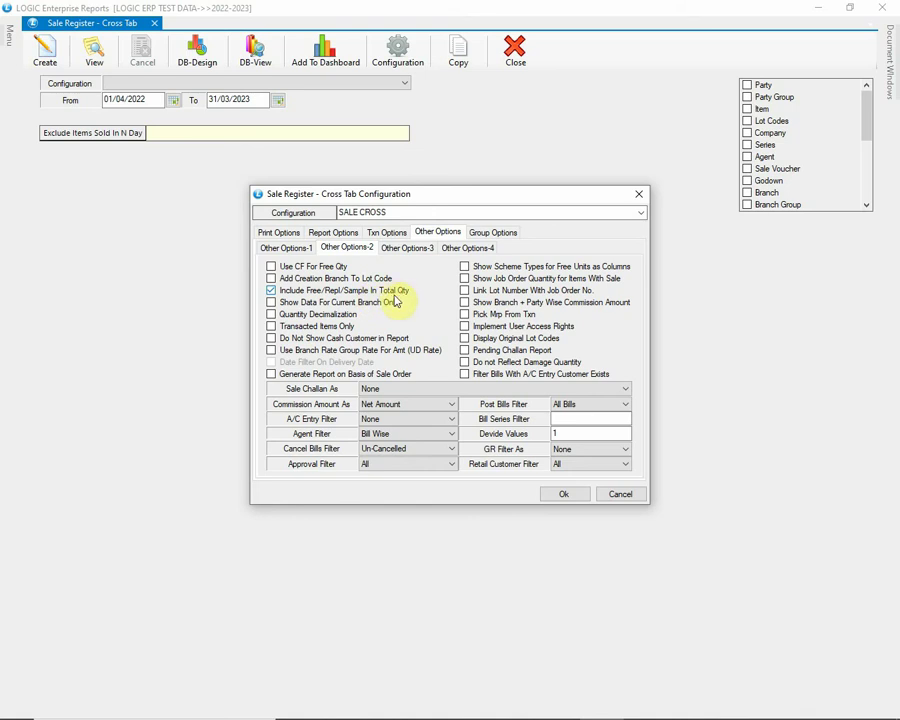
click(271, 290)
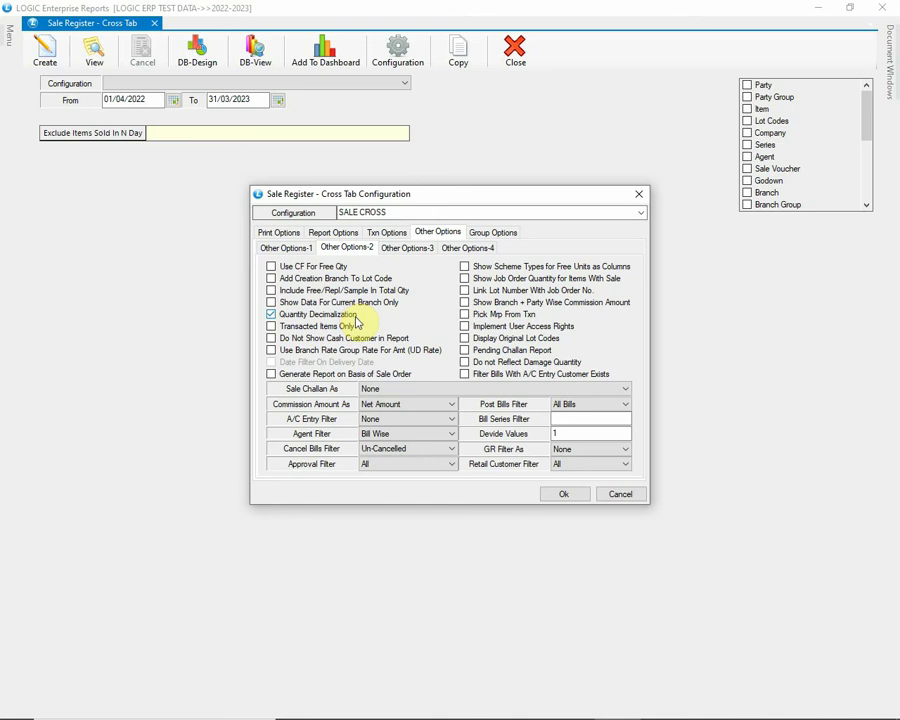
Switch off Quantity Decimalization and Transacted Items Only, and try Generate Report on Basis of Sale Order, leaving it off.
click(292, 316)
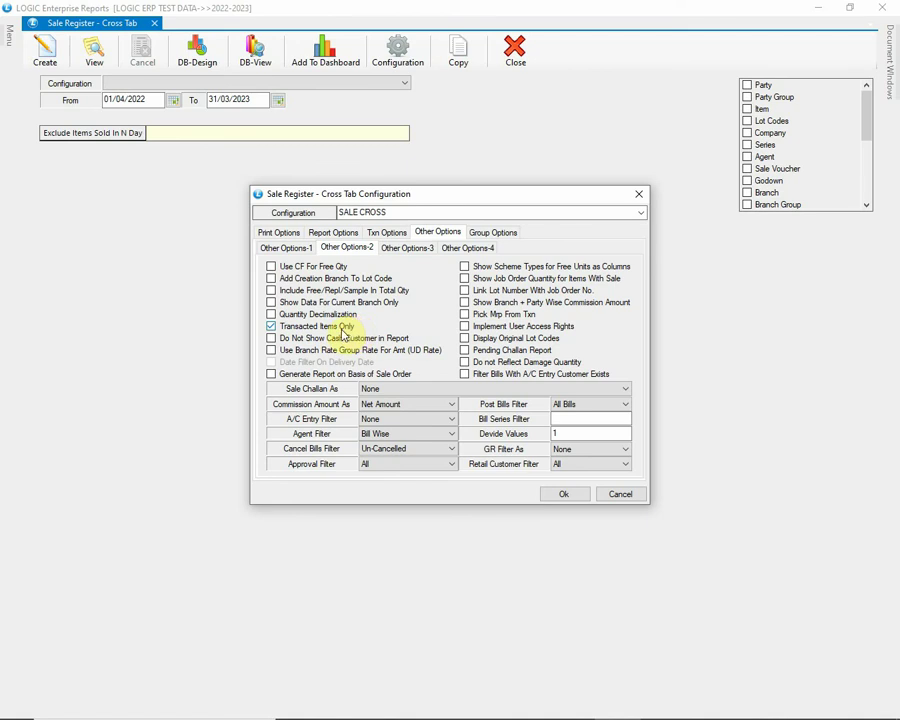
click(272, 327)
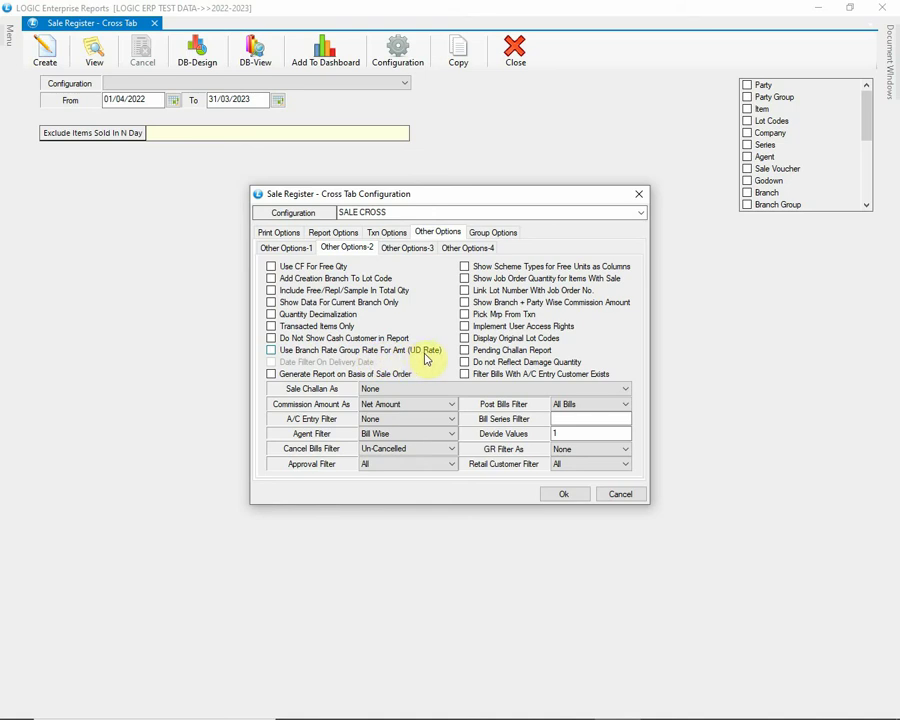
click(314, 376)
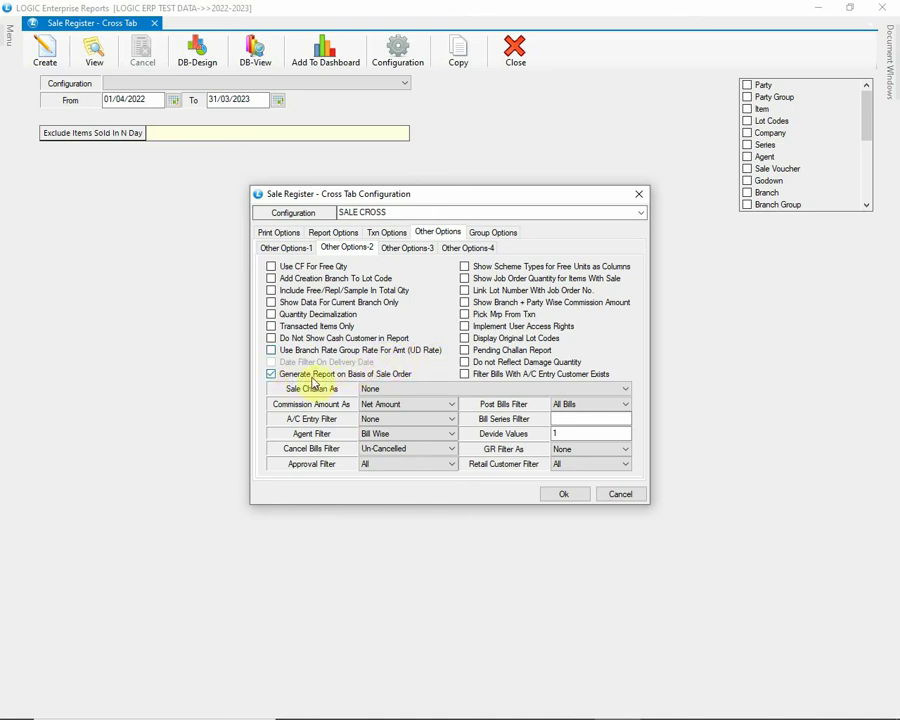
click(398, 378)
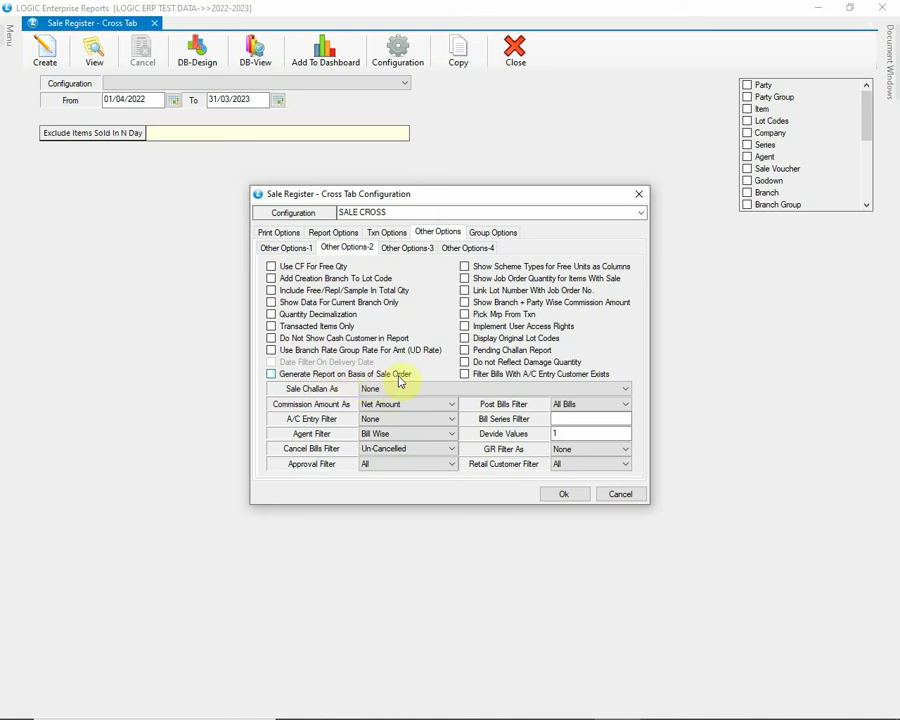
Try Show Scheme Types for Free Units as Columns, Show Job Order Quantity for Items With Sale and Link Lot Number With Job Order No., leaving them off.
click(516, 266)
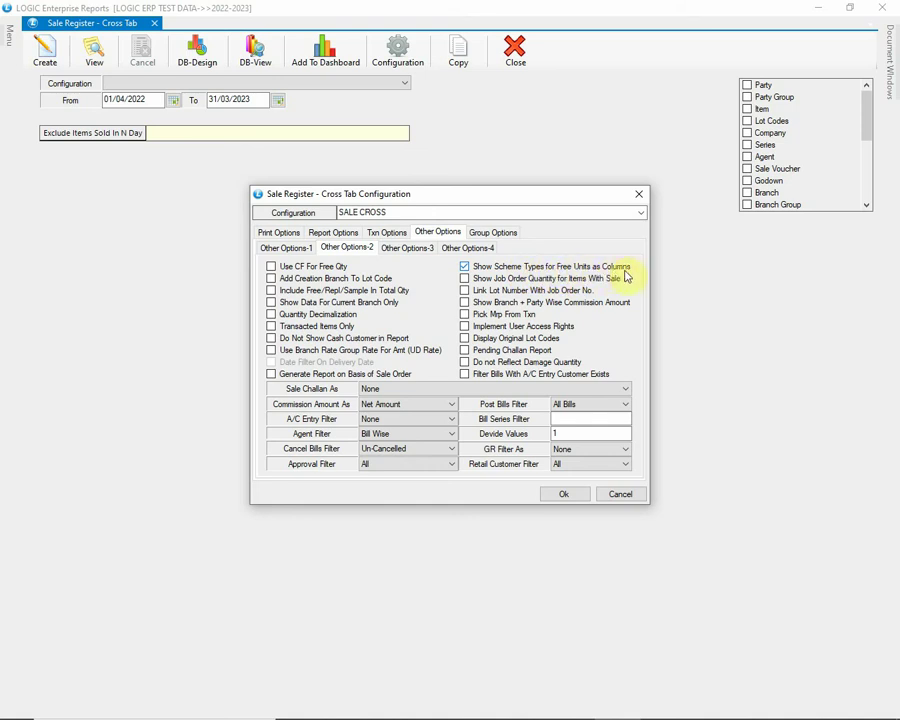
click(486, 281)
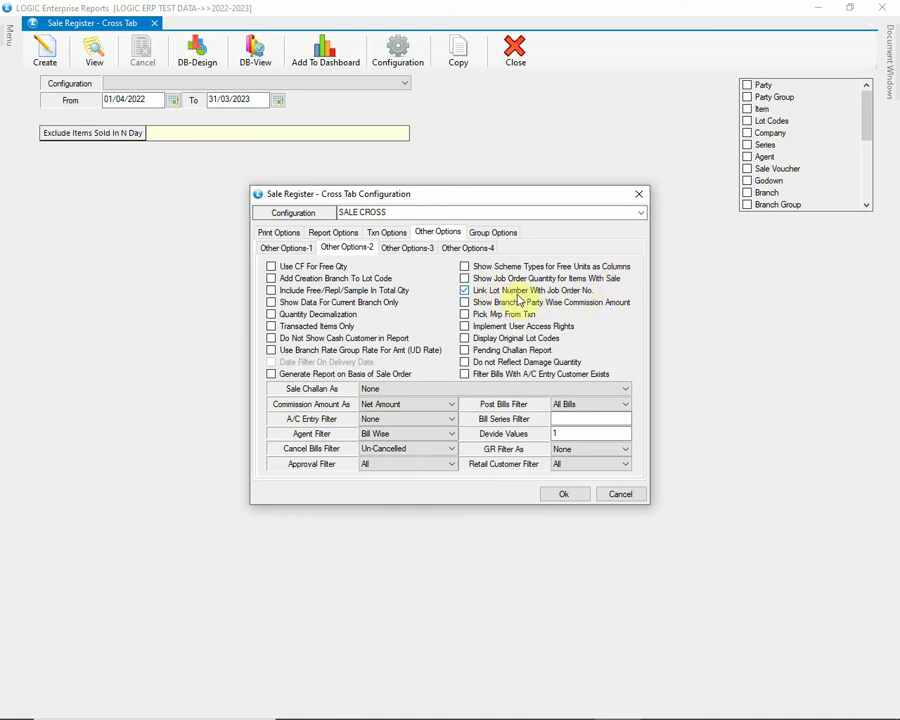
click(560, 291)
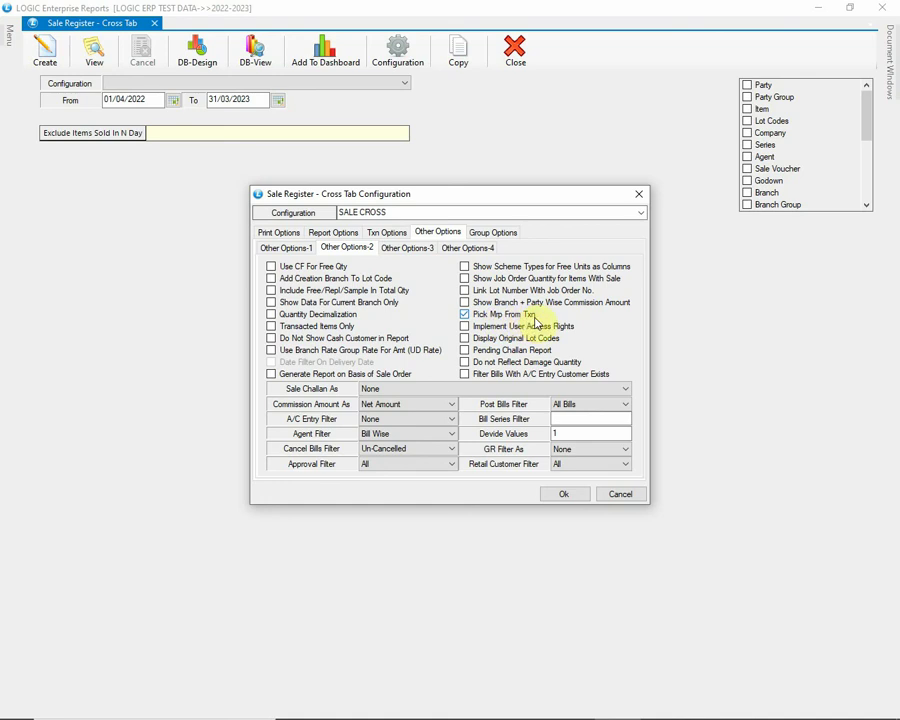
Switch off Pick Mrp From Txn and try Display Original Lot Codes, Pending Challan Report and Filter Bills With A/C Entry Customer Exists, leaving them off.
click(532, 318)
click(492, 327)
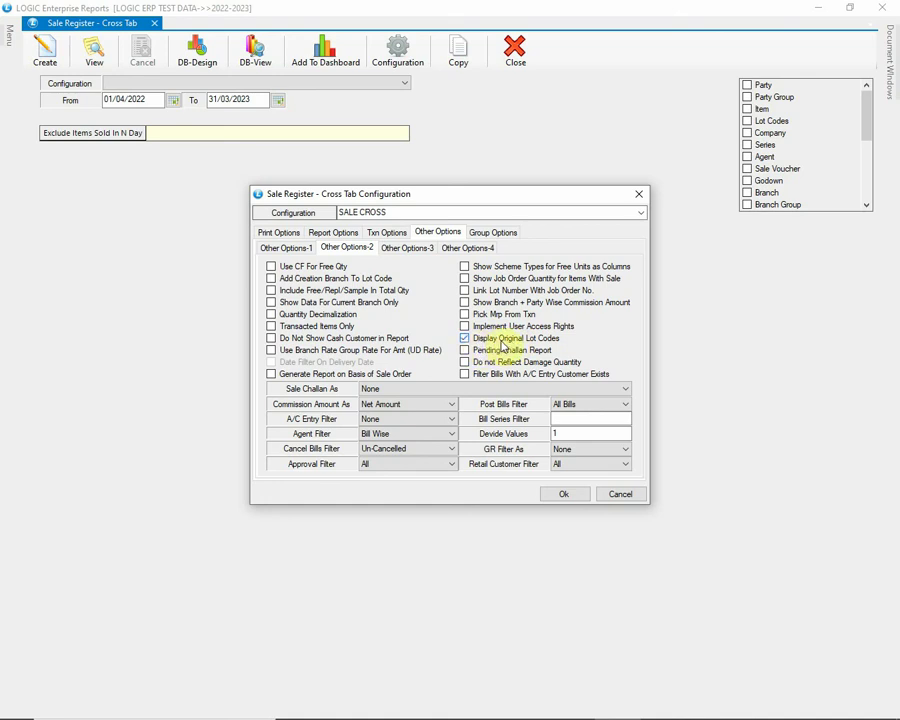
click(558, 341)
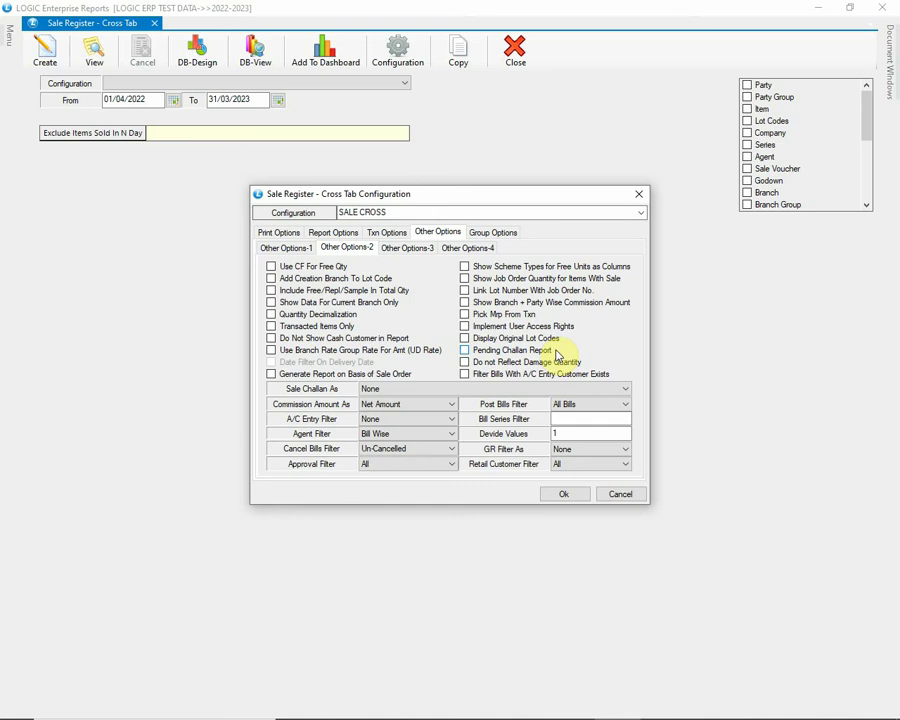
click(480, 363)
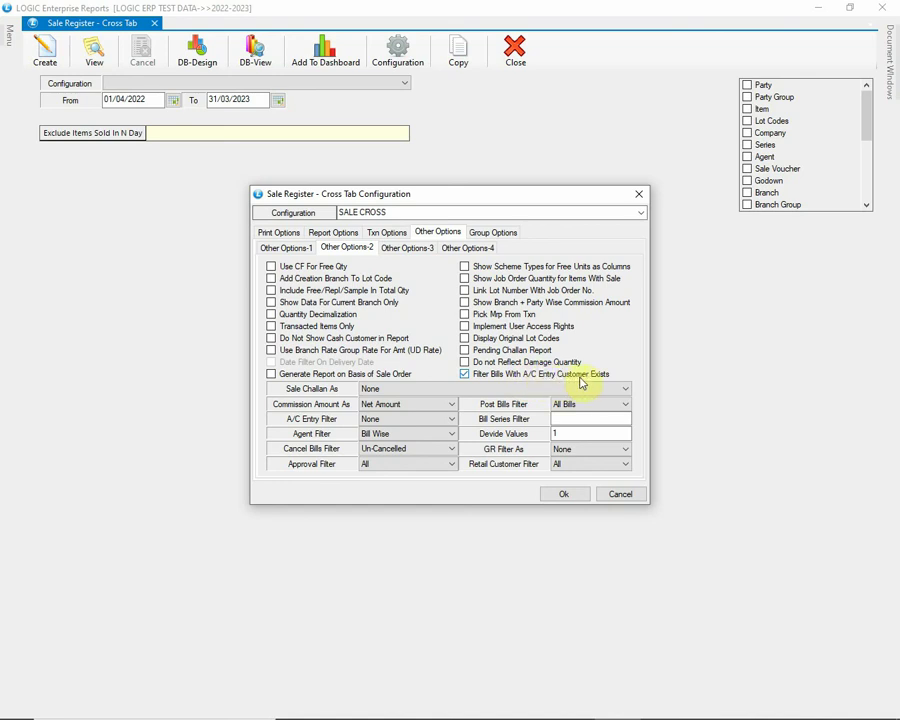
click(588, 374)
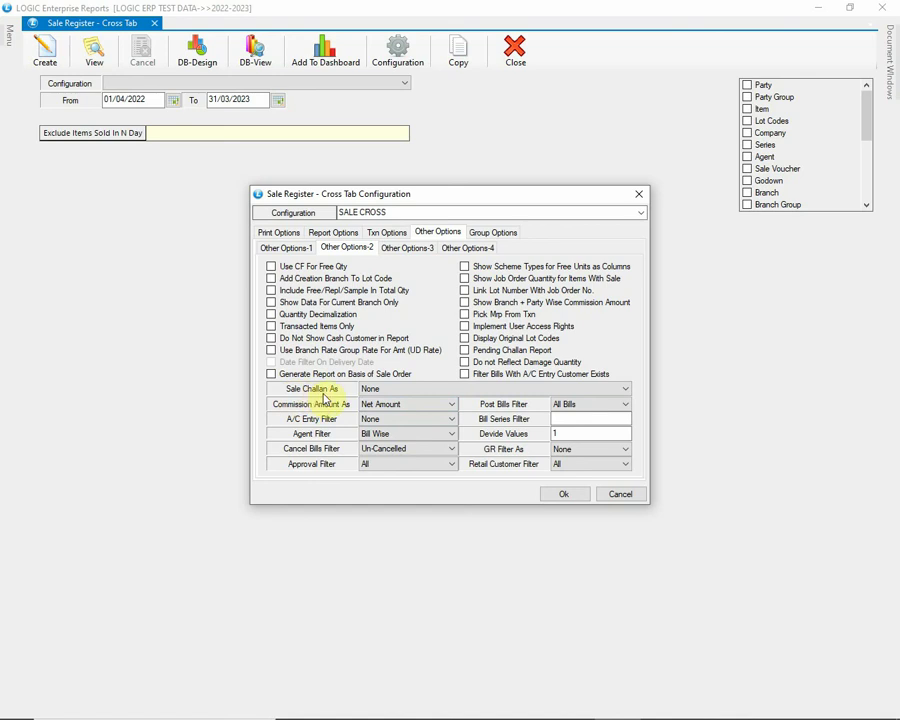
Keep Sale Challan As on None and Commission Amount As on Net Amount.
click(418, 390)
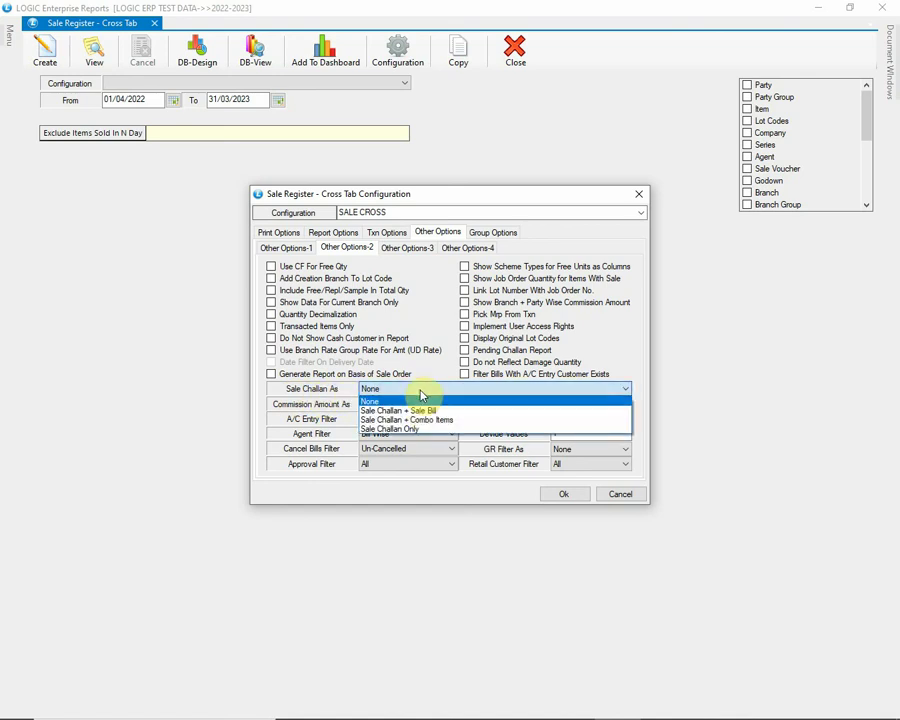
click(490, 401)
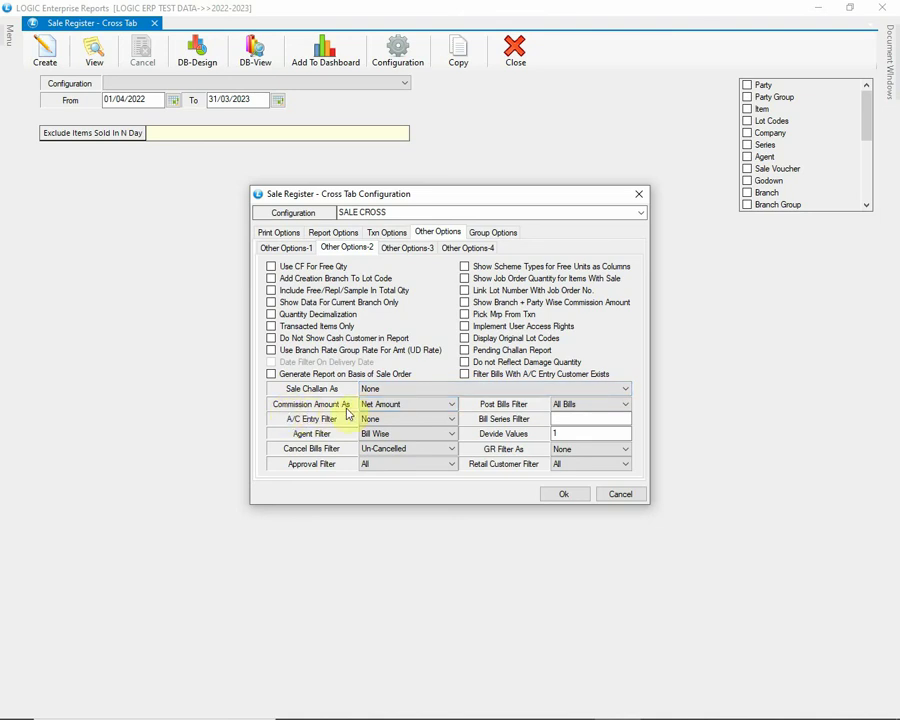
click(450, 405)
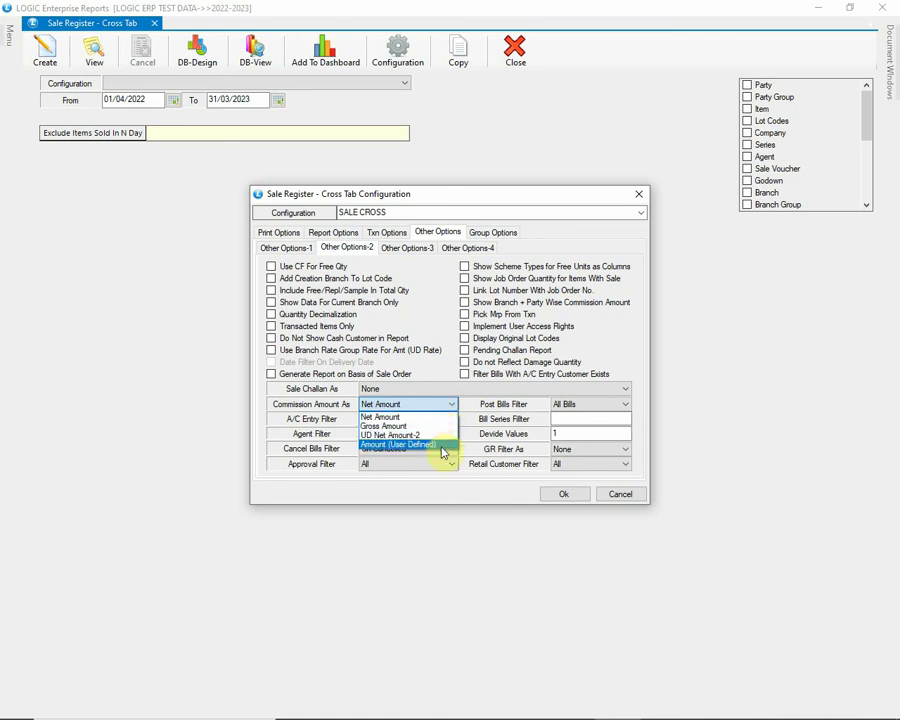
click(447, 417)
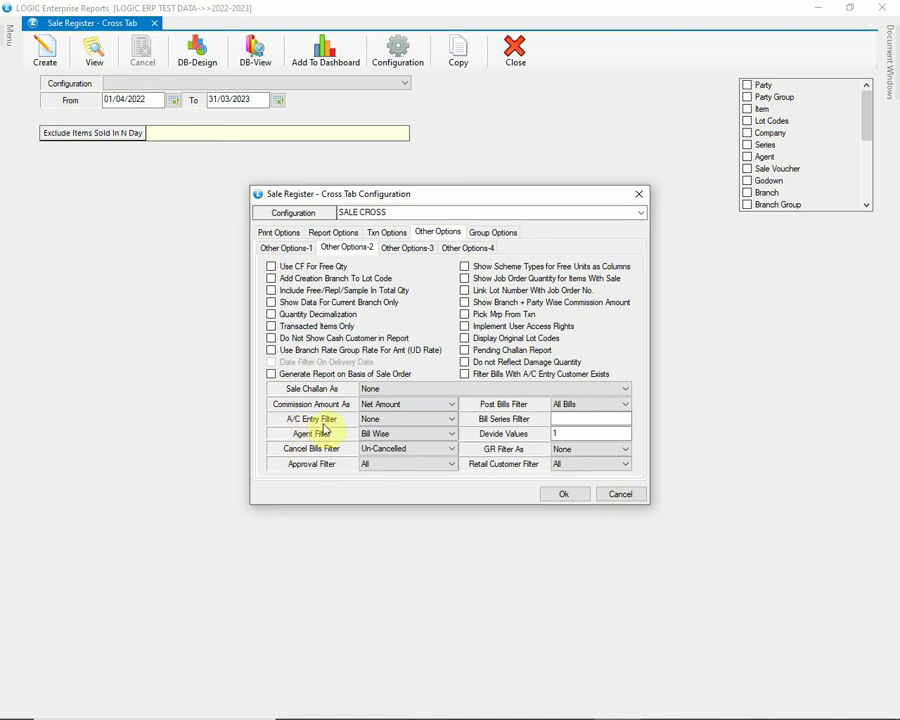
Keep A/C Entry Filter on None and Agent Filter on Bill Wise.
click(449, 420)
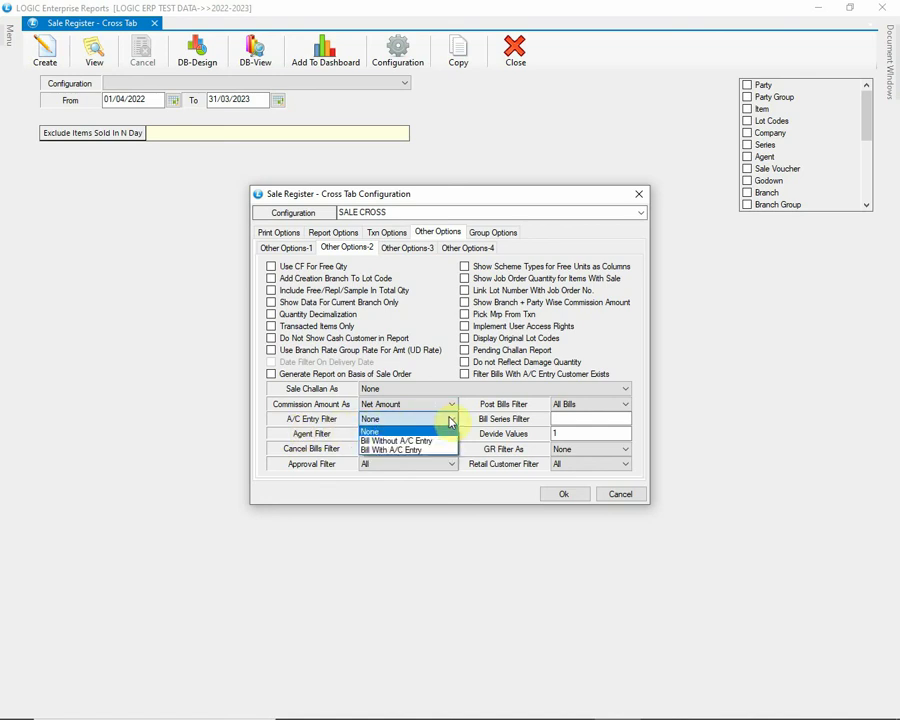
click(451, 422)
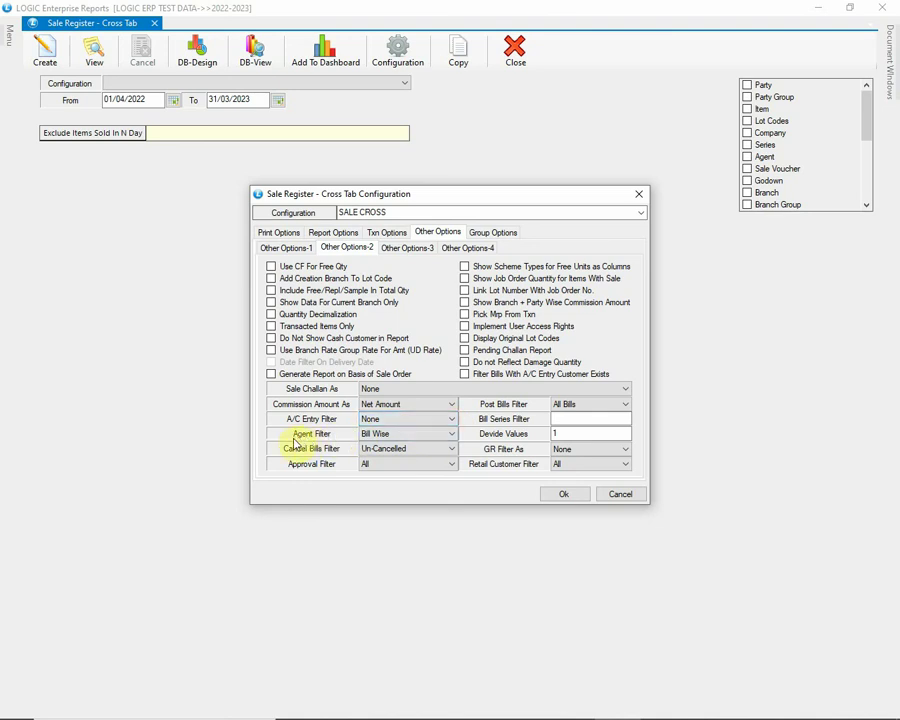
click(457, 437)
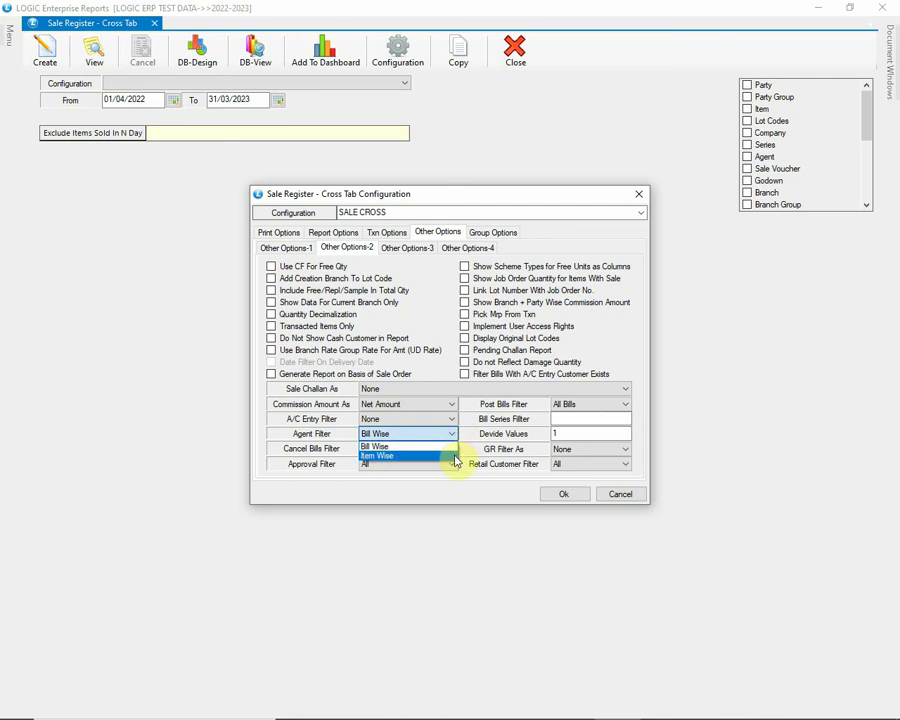
click(453, 435)
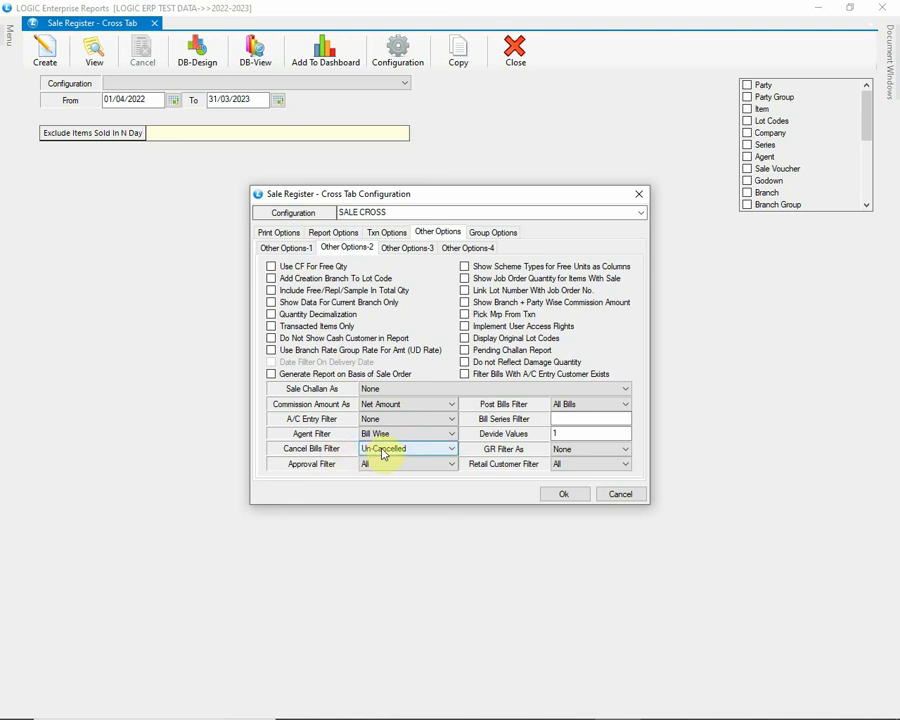
Keep Cancel Bills Filter on Un-Cancelled and Approval Filter on All.
click(445, 450)
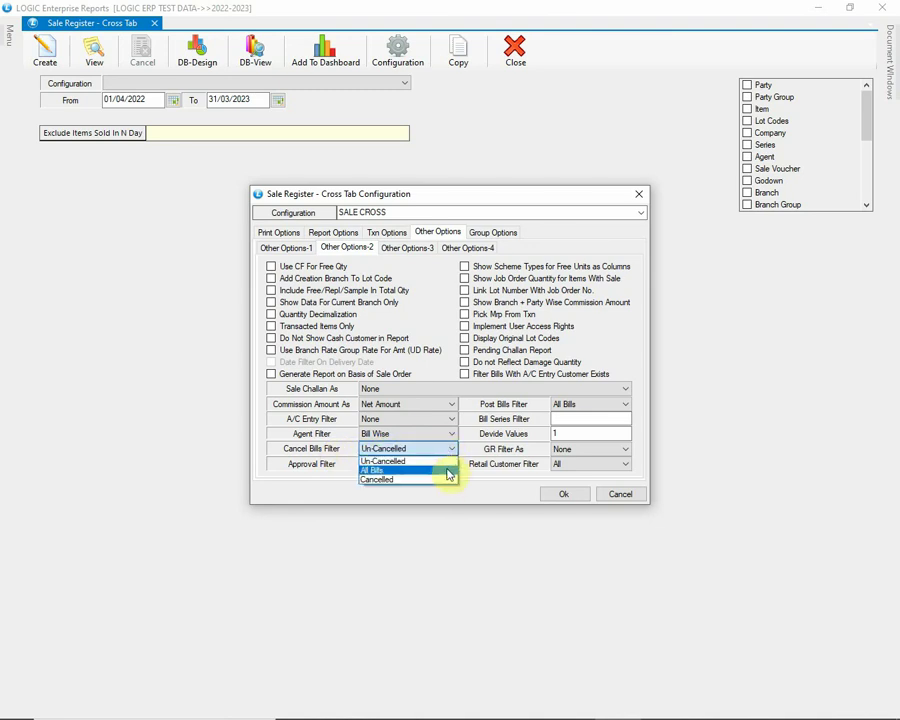
click(453, 459)
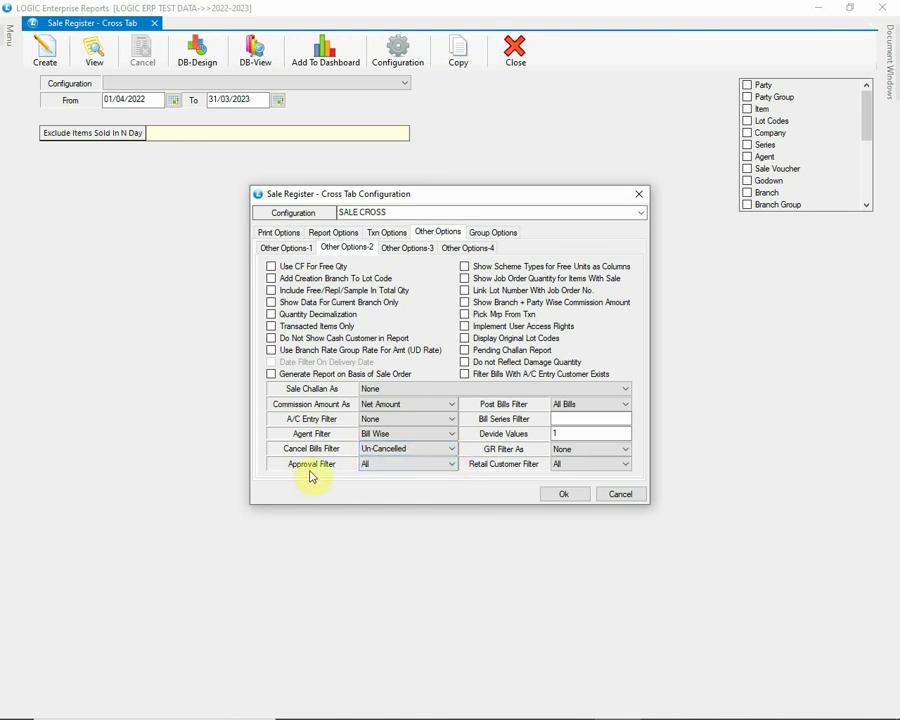
click(444, 466)
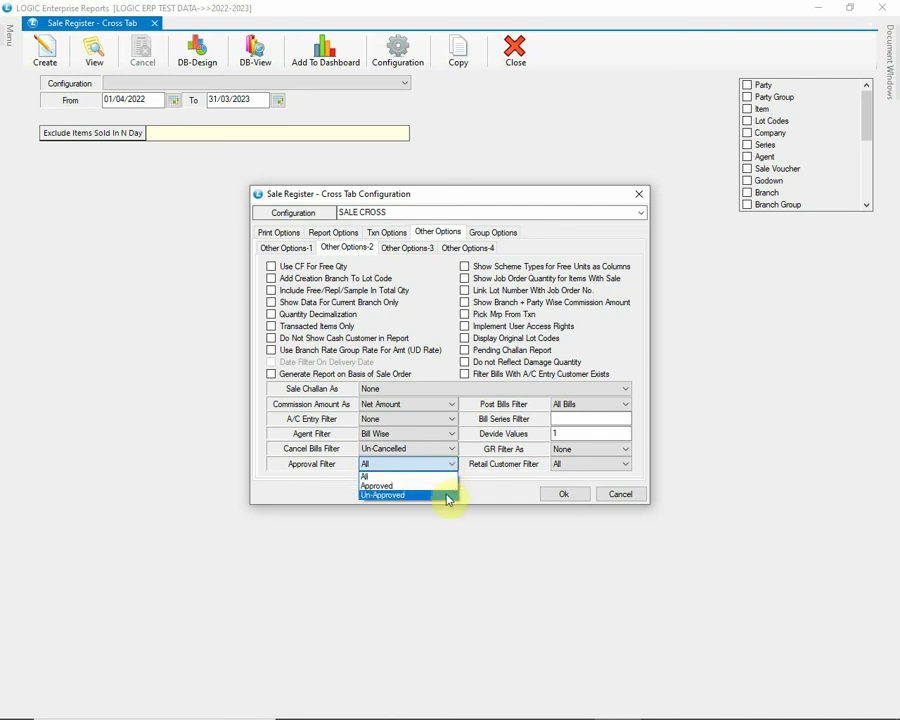
click(447, 476)
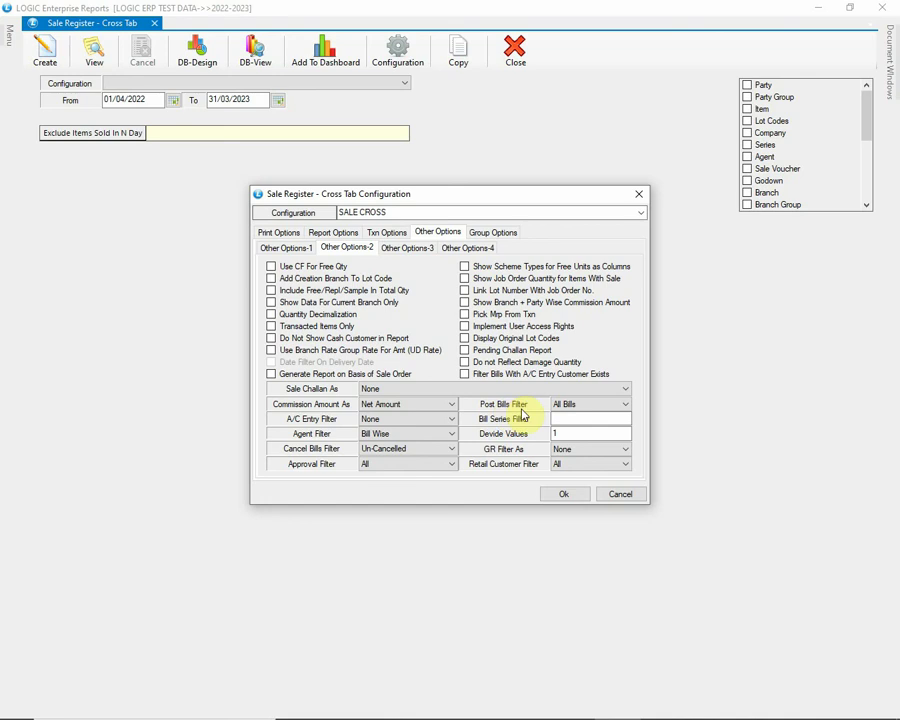
Keep Post Bills Filter on All Bills, and leave Bill Series Filter empty and Devide Values at 1.
click(624, 405)
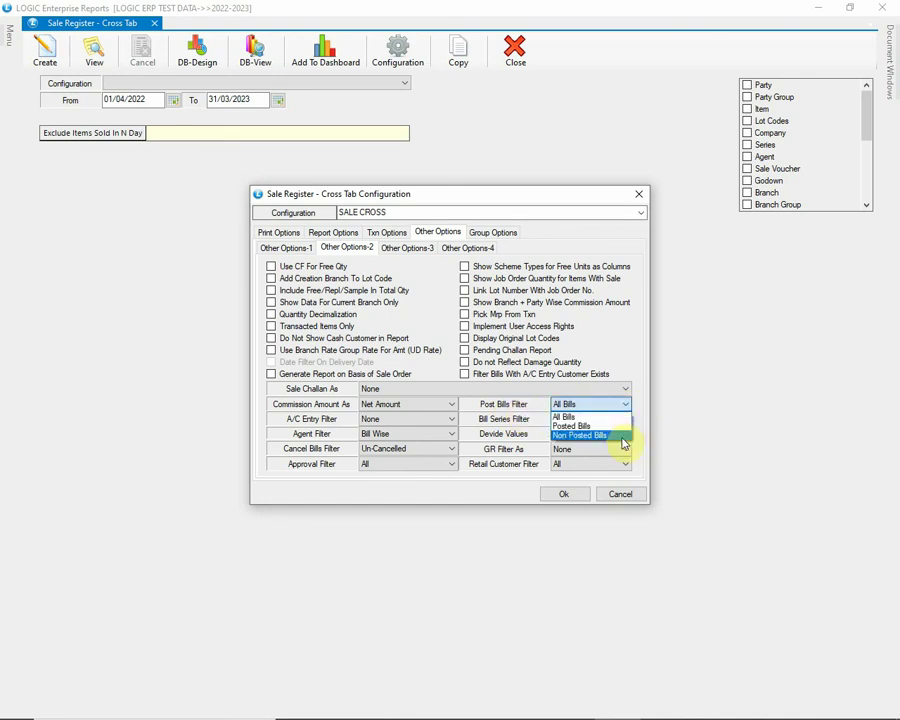
click(625, 414)
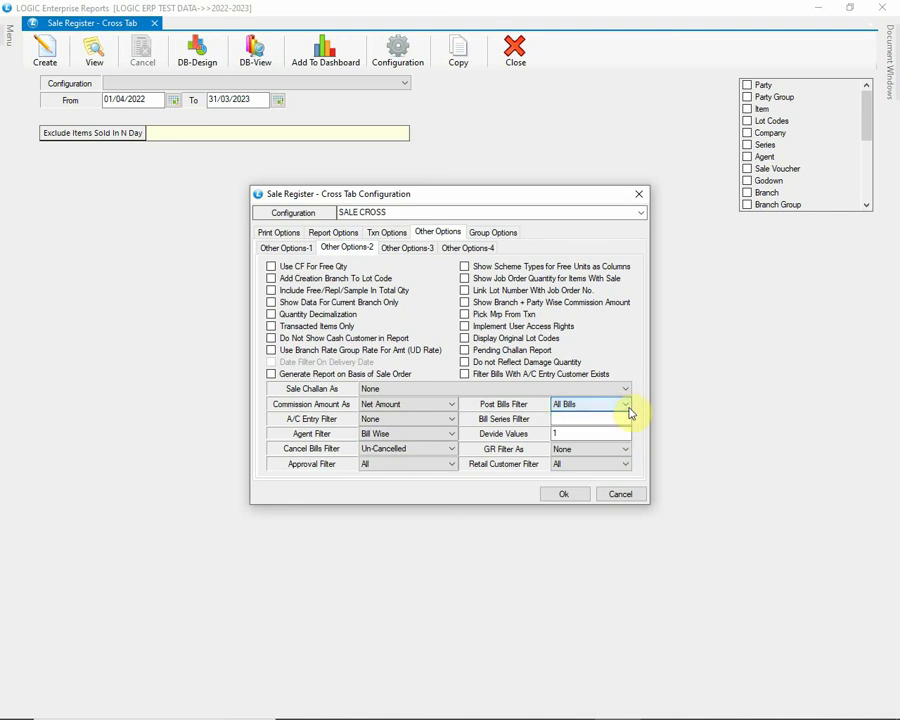
click(604, 416)
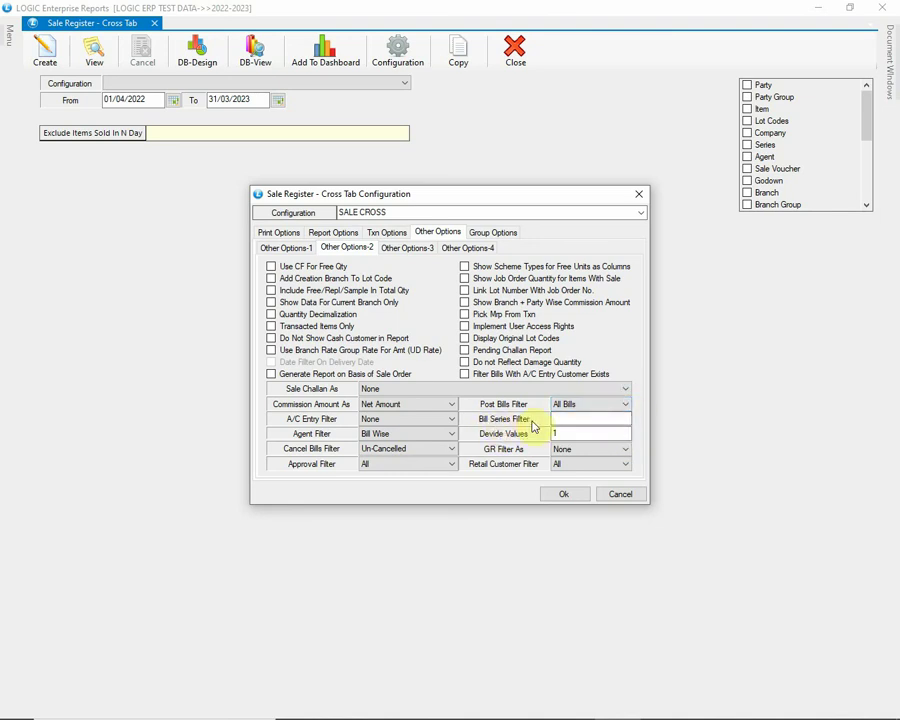
click(605, 422)
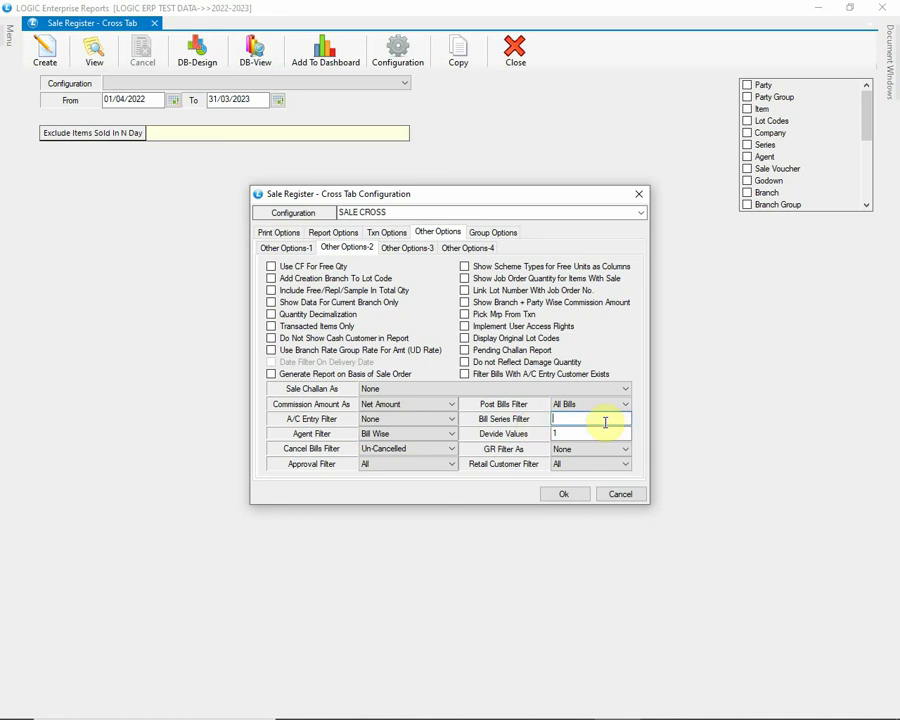
click(577, 432)
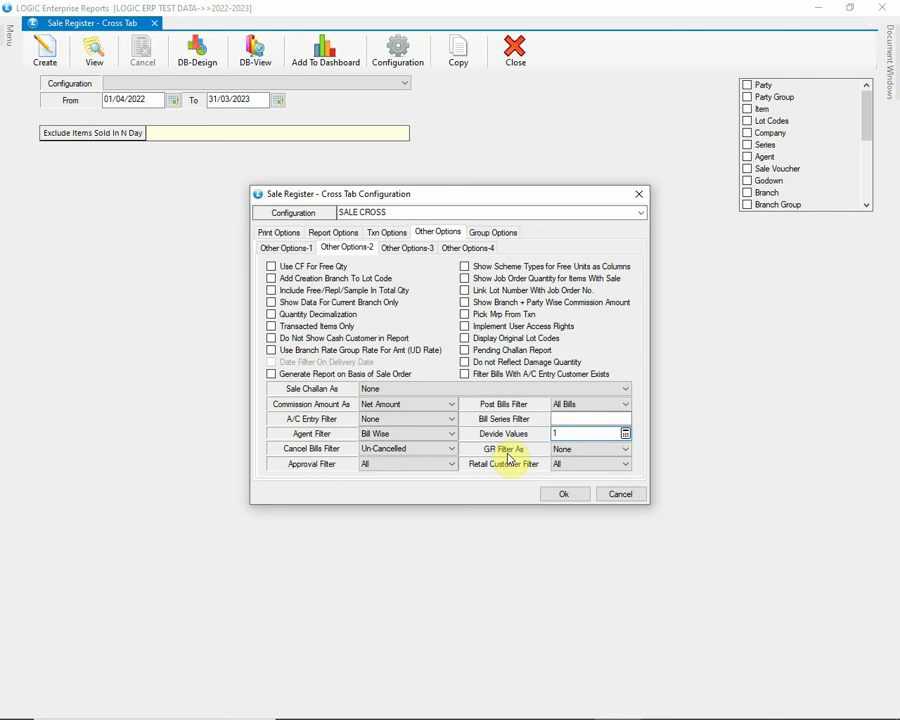
Keep GR Filter As on None and Retail Customer Filter on All.
click(620, 449)
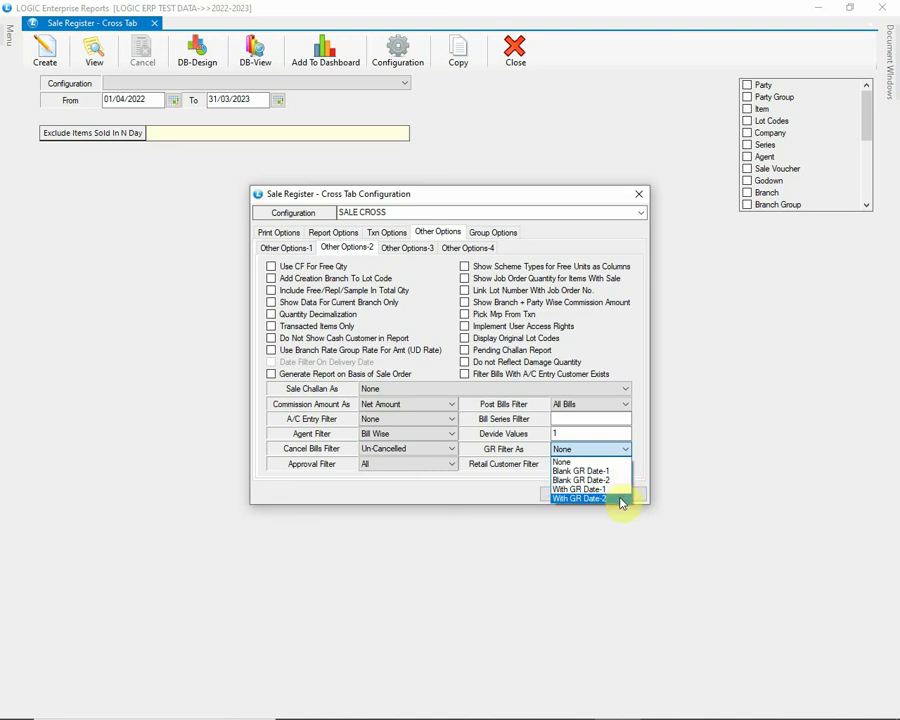
click(618, 462)
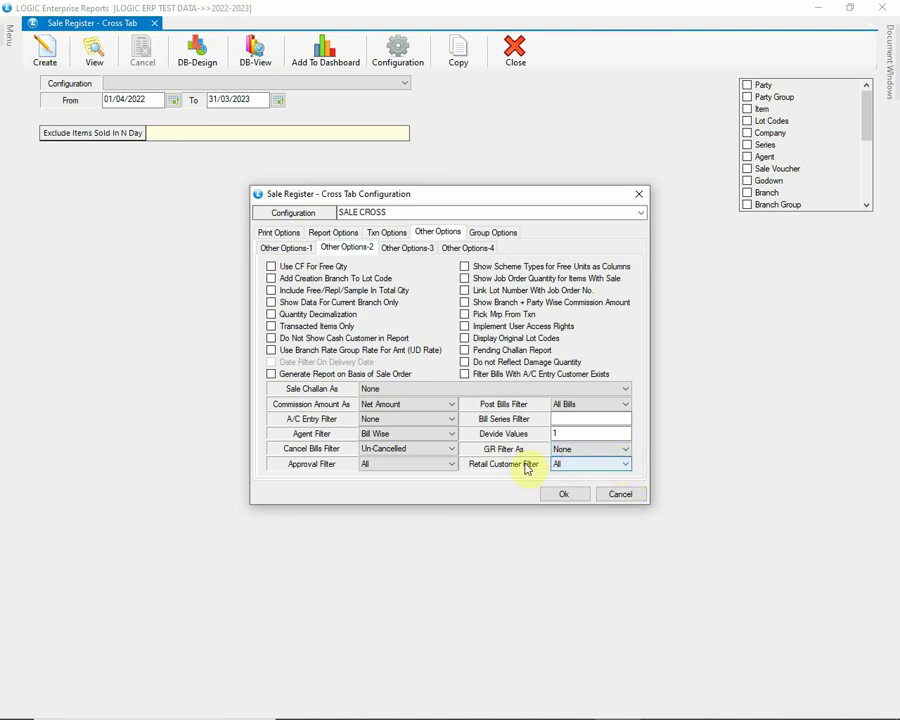
click(624, 466)
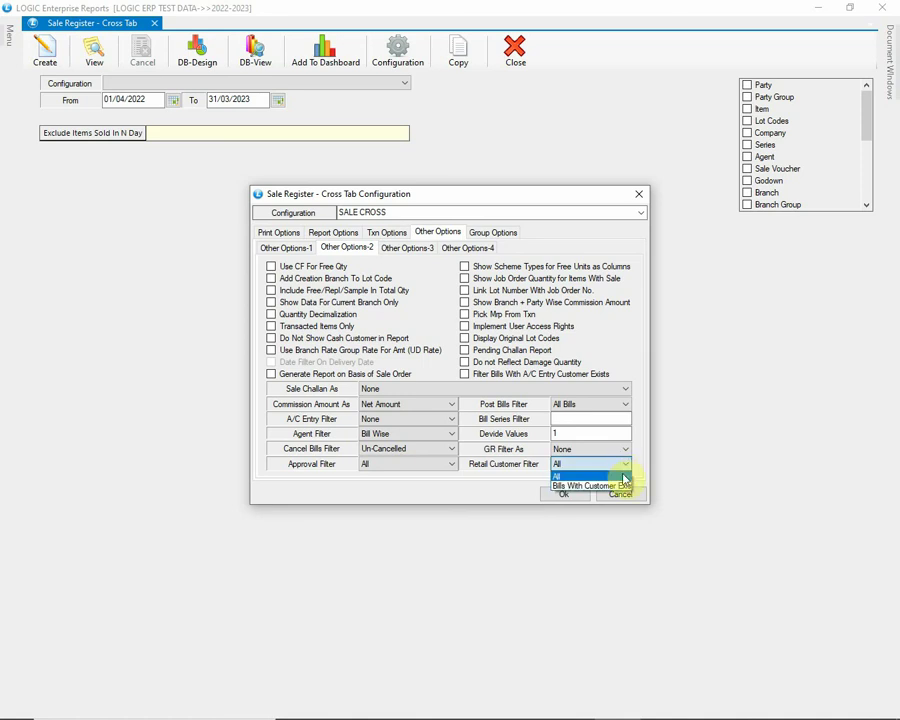
click(622, 475)
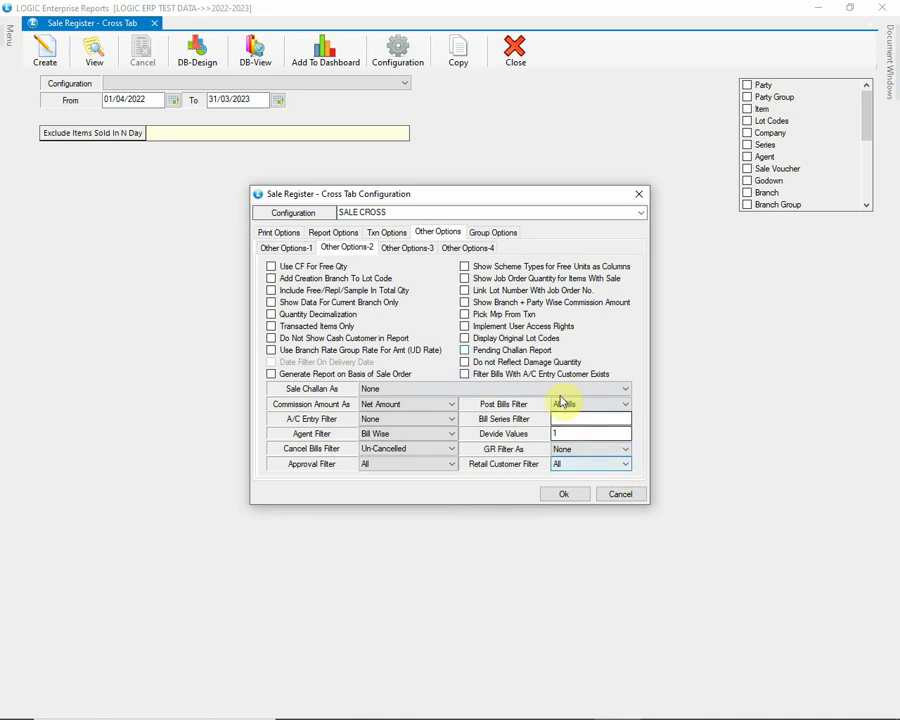
Look through the third and fourth sets of other options, and in the group options keep Party Grouping on Use Account Groups.
click(421, 253)
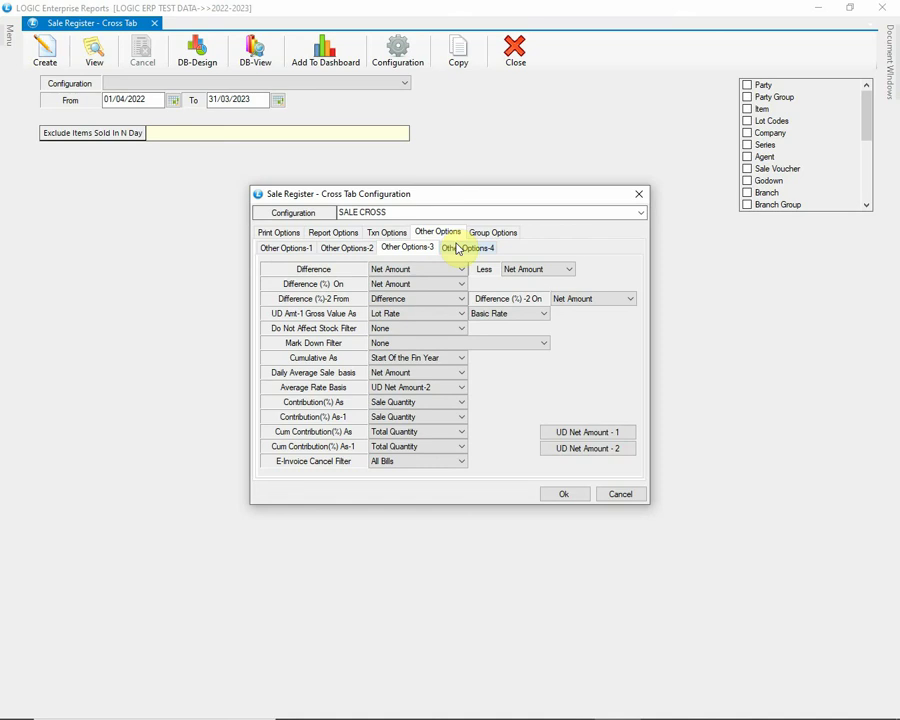
click(458, 248)
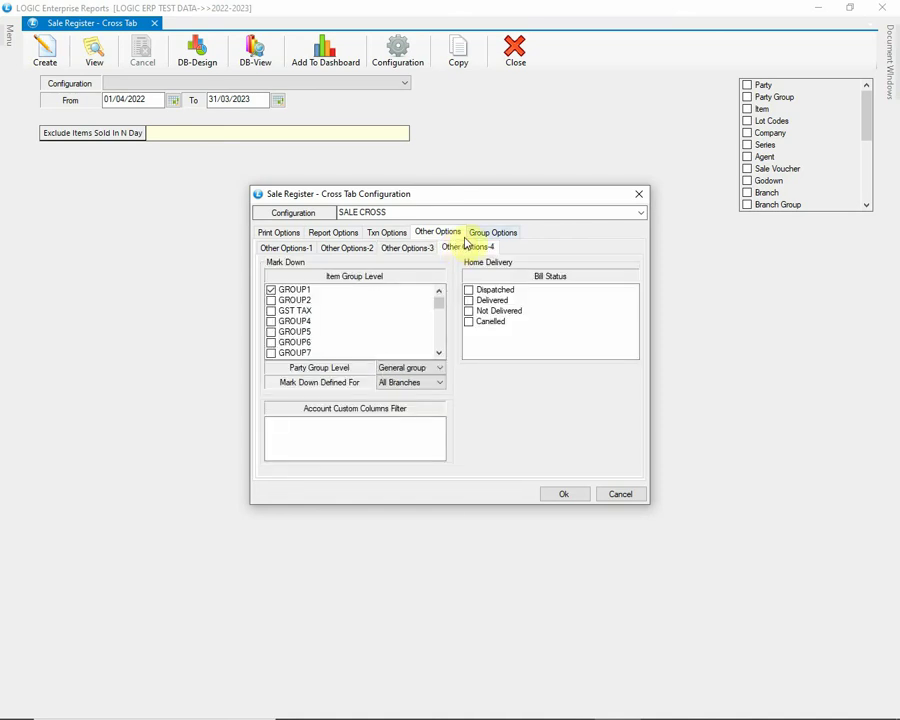
click(476, 235)
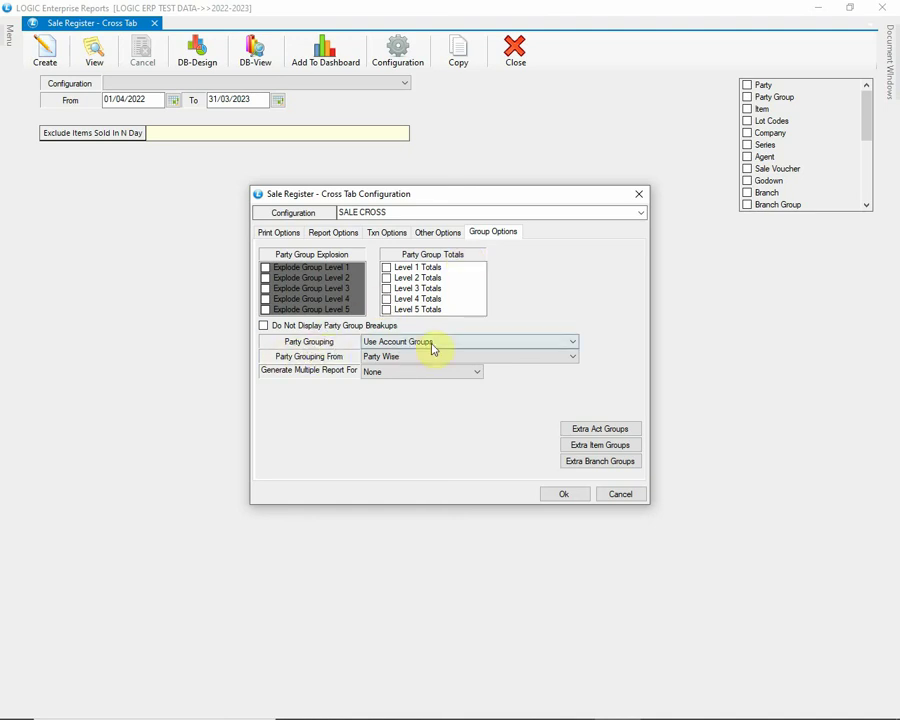
click(537, 342)
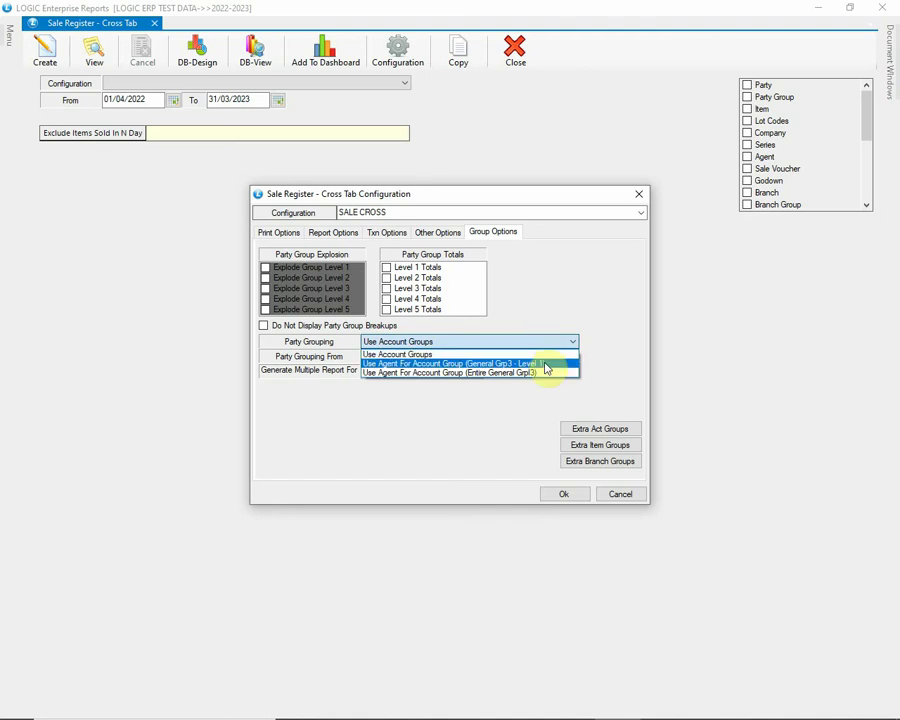
click(569, 346)
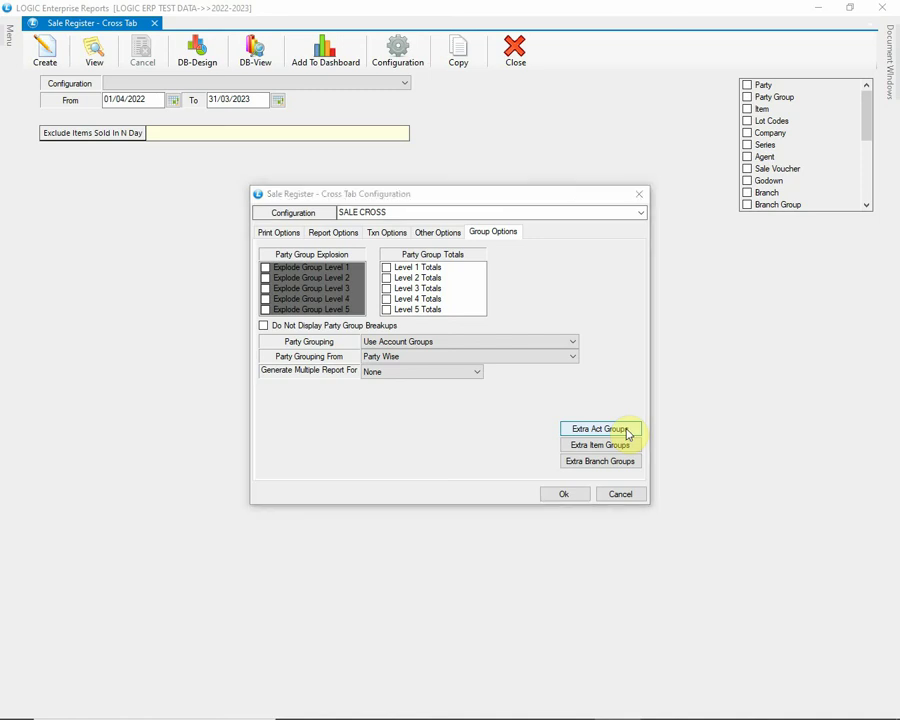
In the extra account groups, select the CITY level under General group.
click(628, 432)
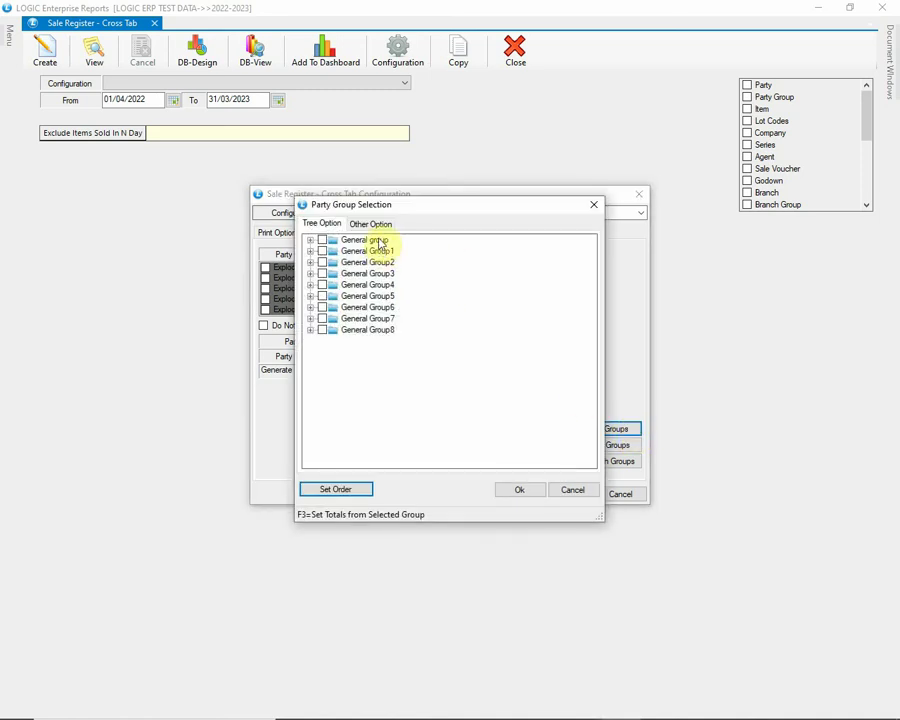
click(310, 240)
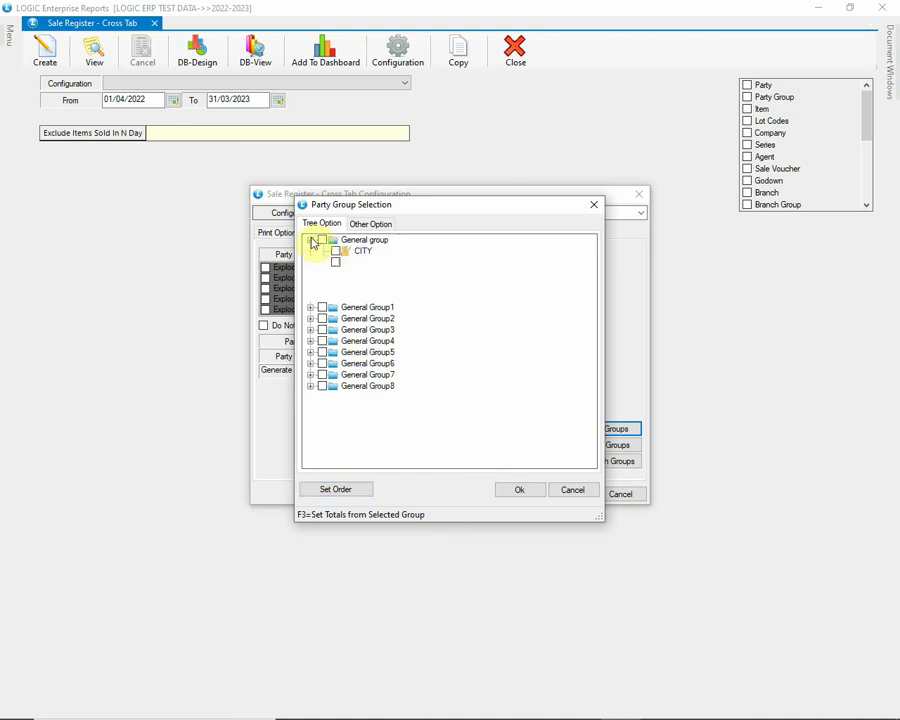
click(361, 252)
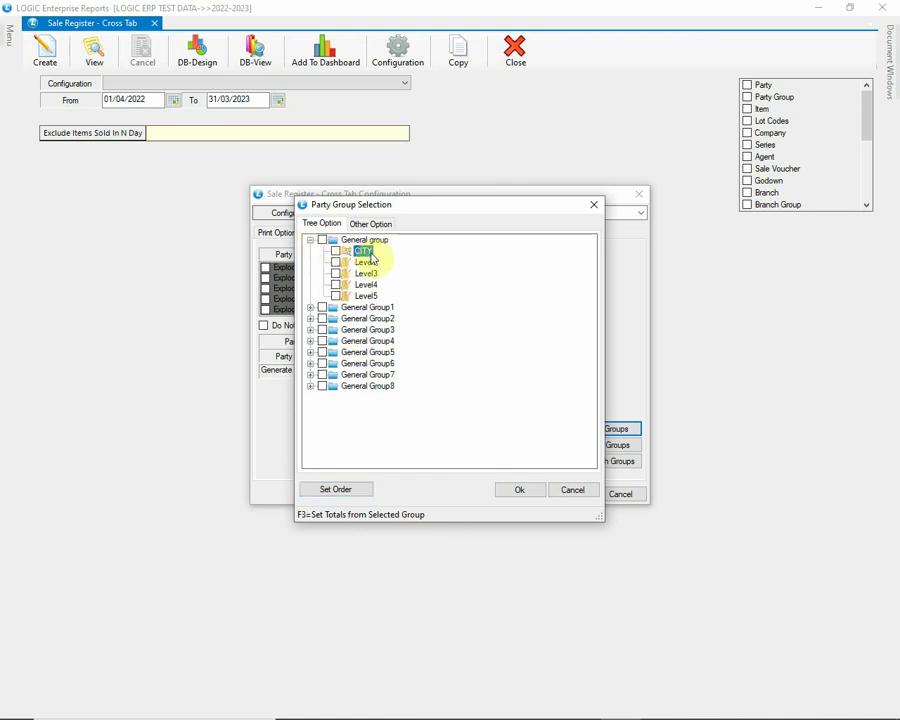
click(335, 252)
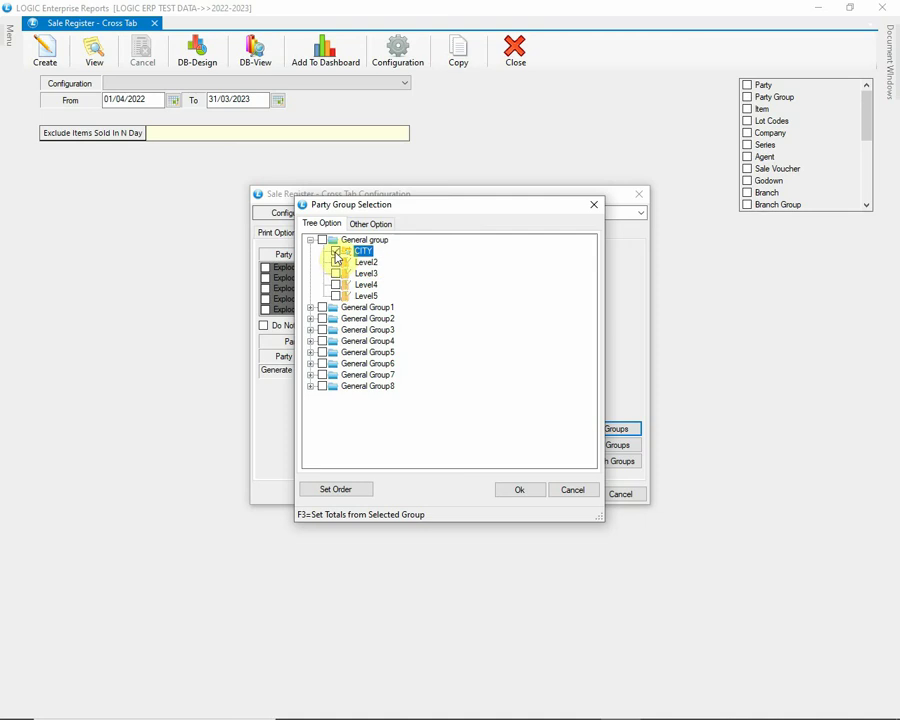
click(311, 241)
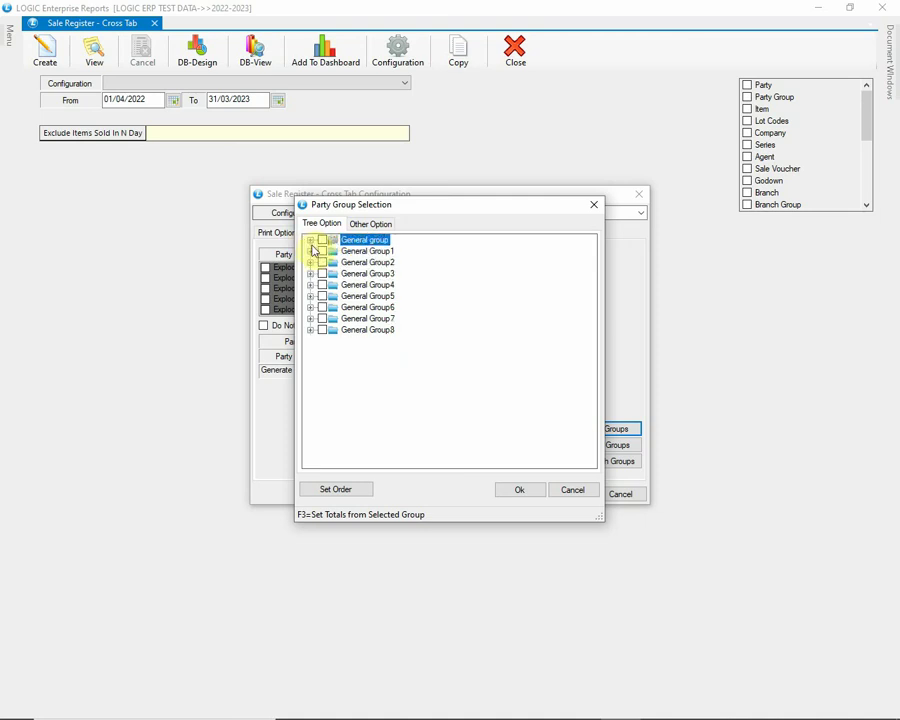
Accept the extra account groups, and look into the GST TAX levels of the extra item groups without selecting any.
click(515, 491)
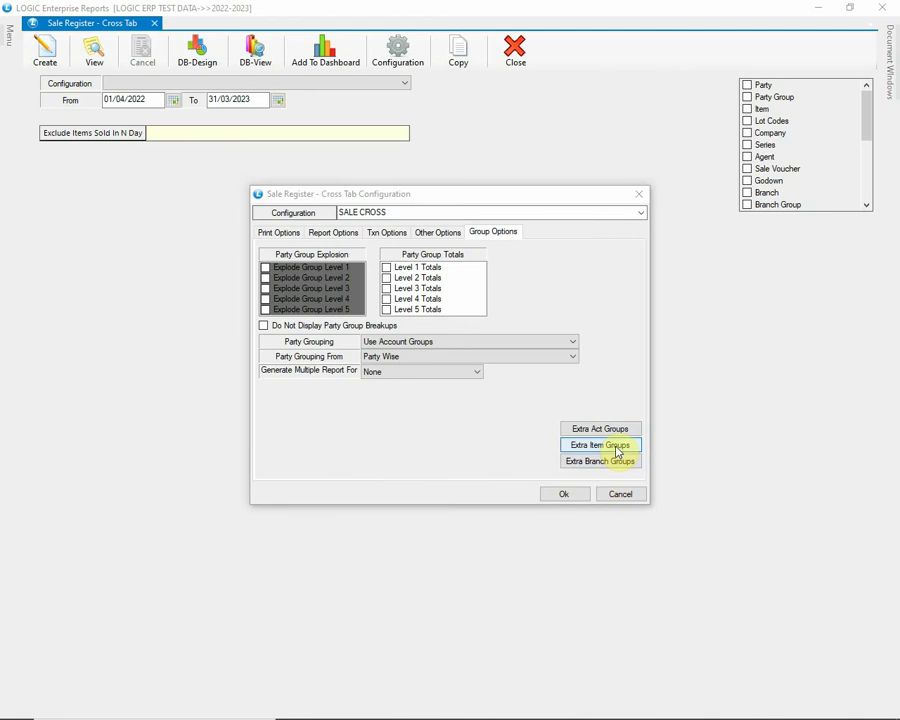
click(617, 451)
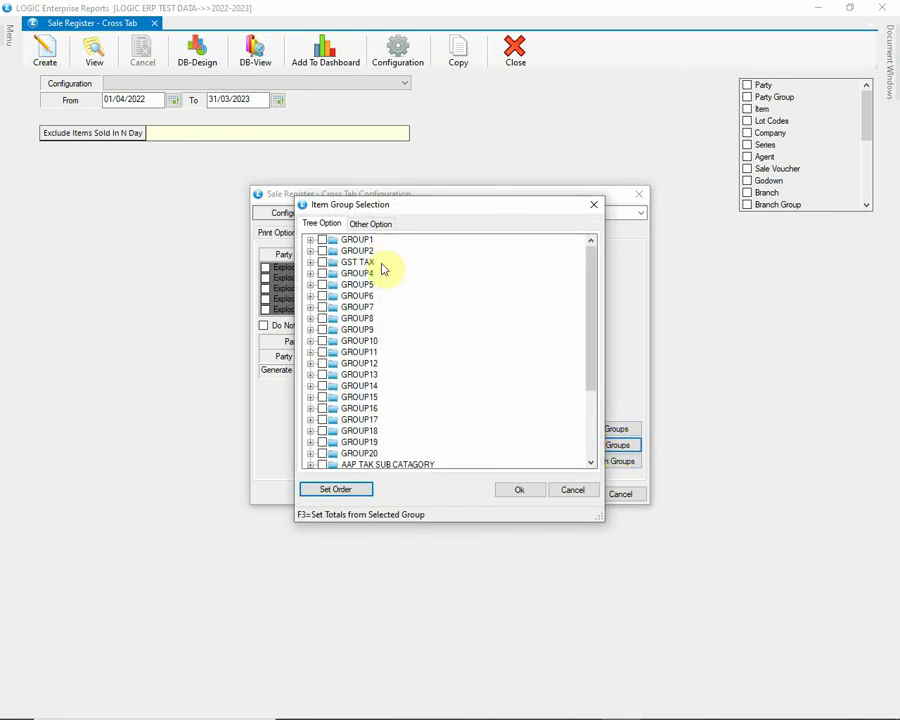
click(366, 262)
click(311, 262)
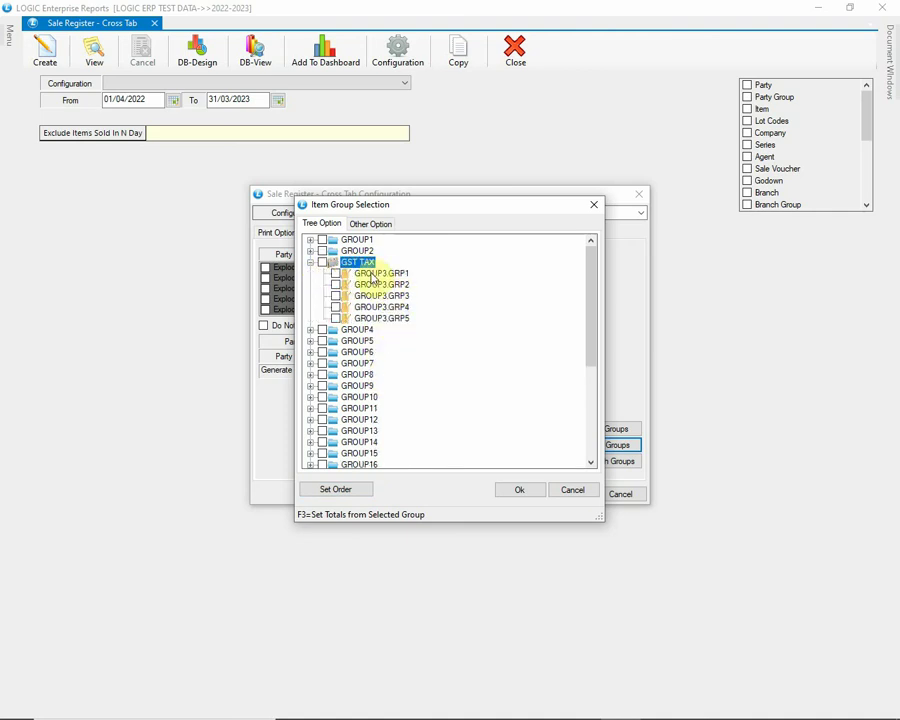
click(311, 262)
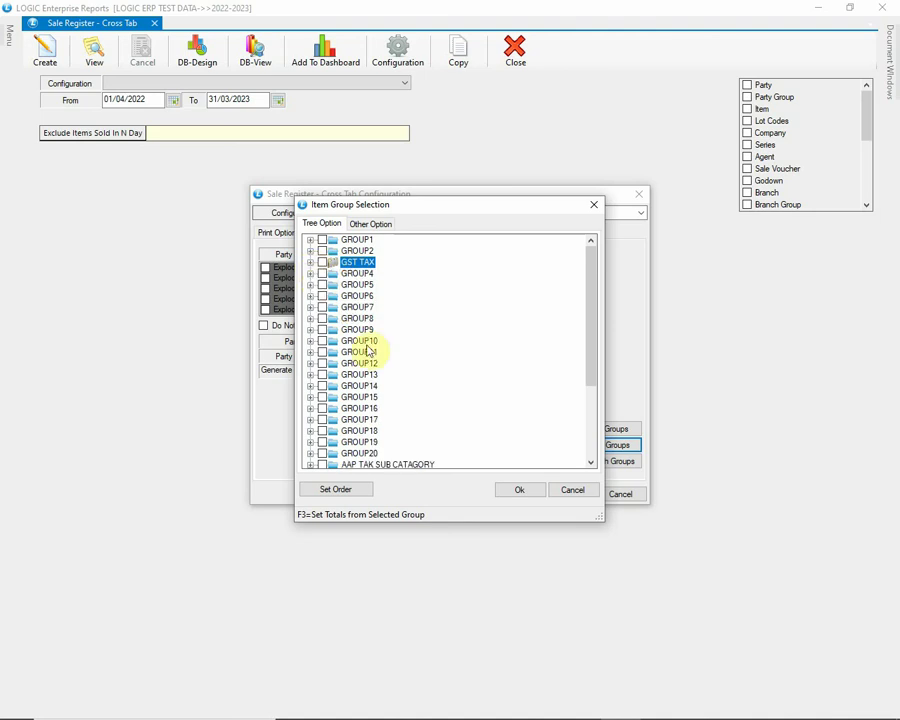
click(513, 489)
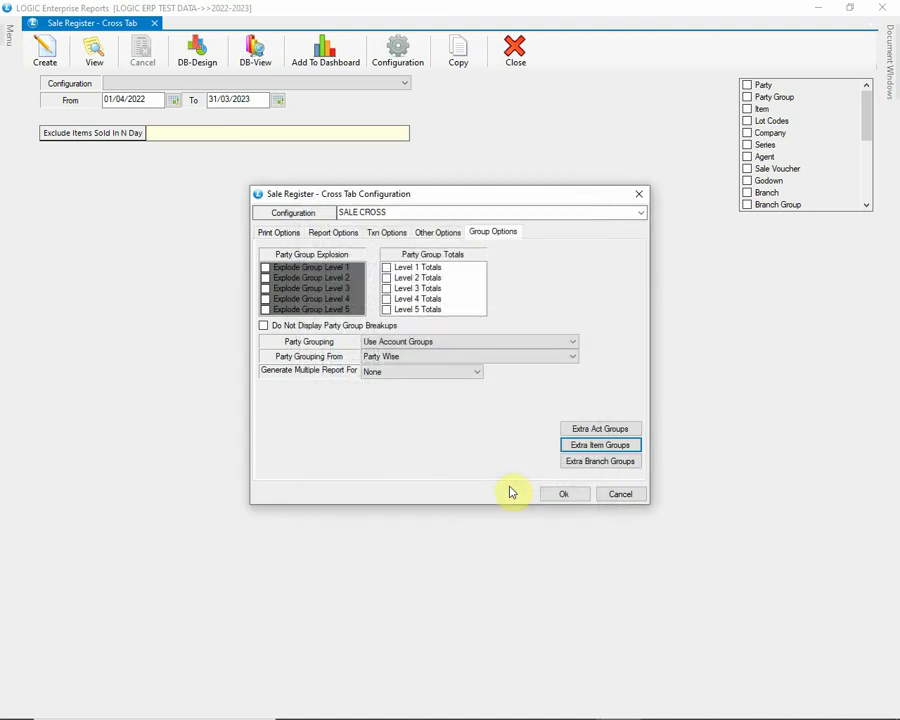
Leave all extra branch groups unselected and save the SALE CROSS configuration.
click(600, 461)
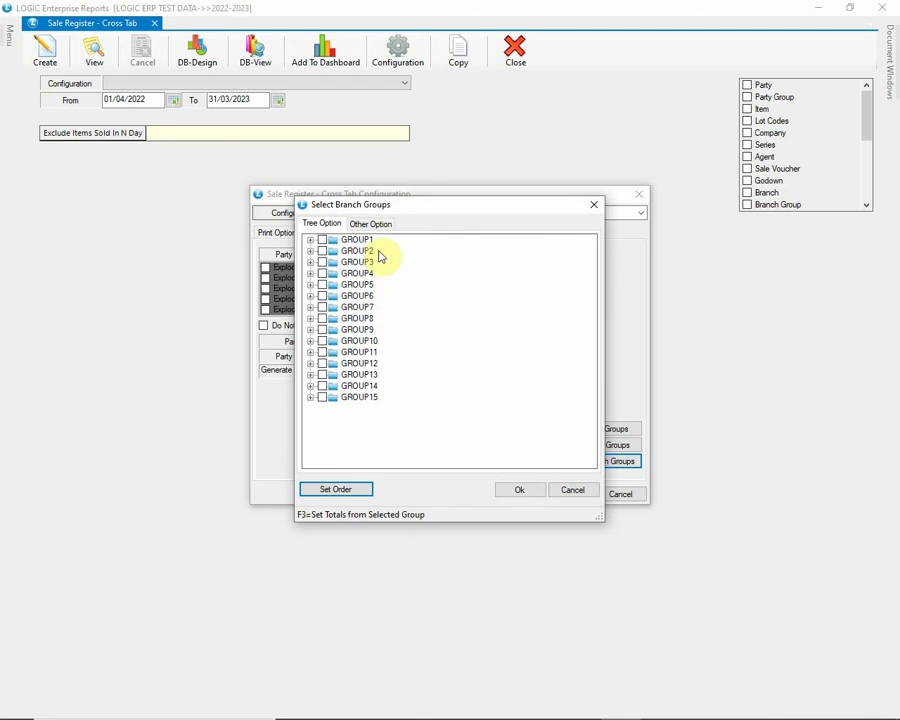
click(517, 486)
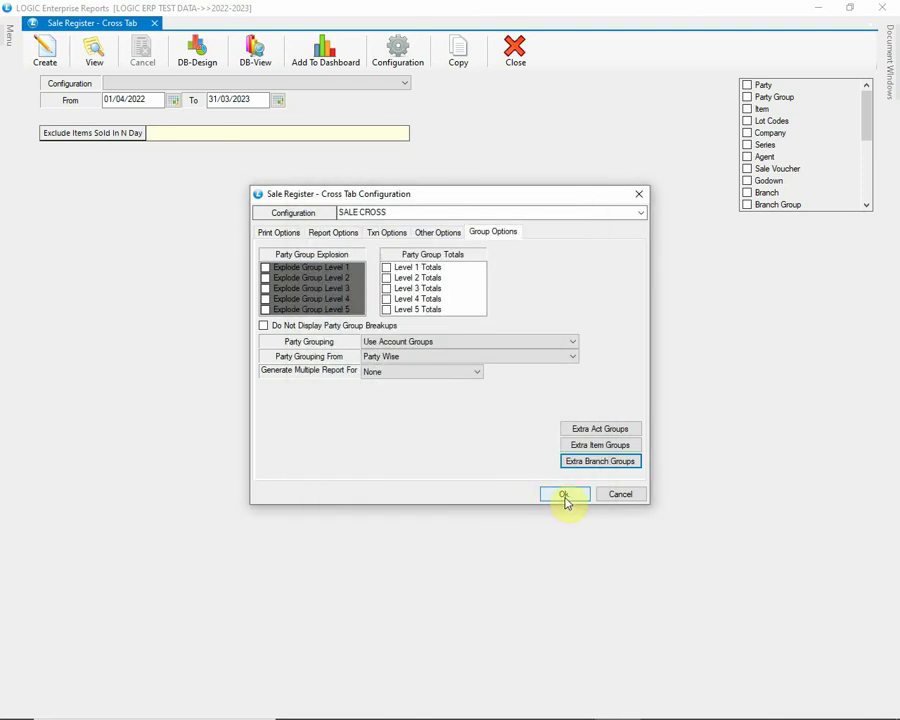
click(564, 496)
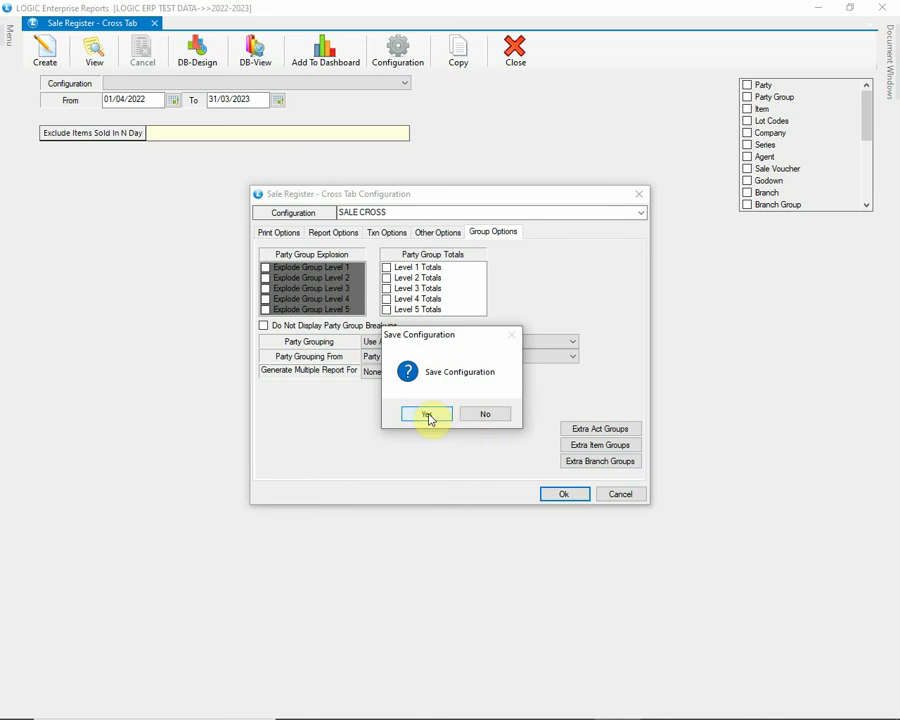
click(427, 415)
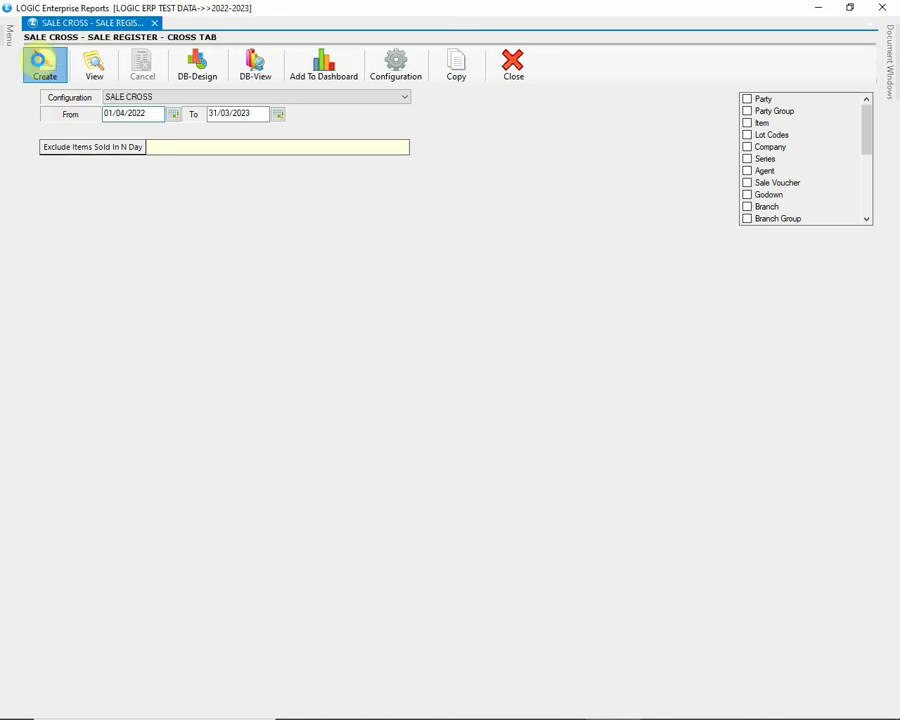
Create the SALE CROSS report and deselect all columns in its column attributes.
click(45, 72)
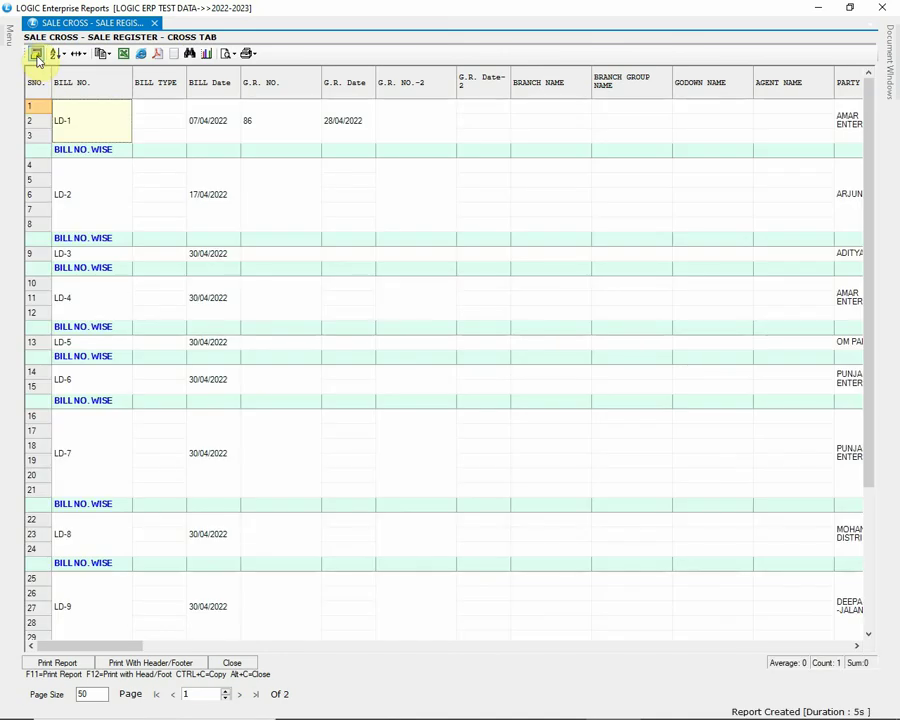
click(36, 55)
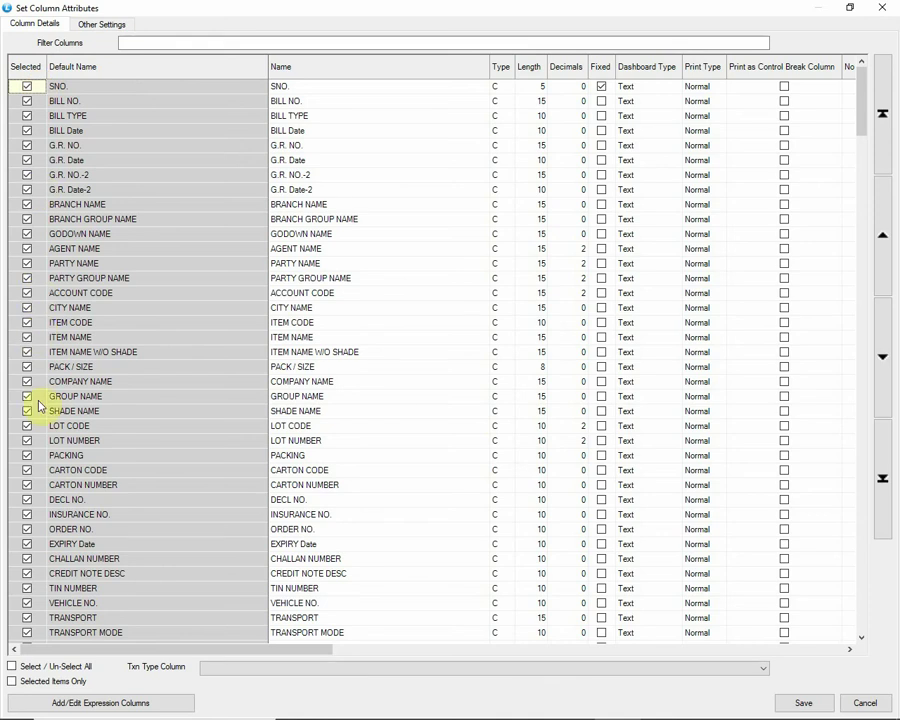
click(28, 671)
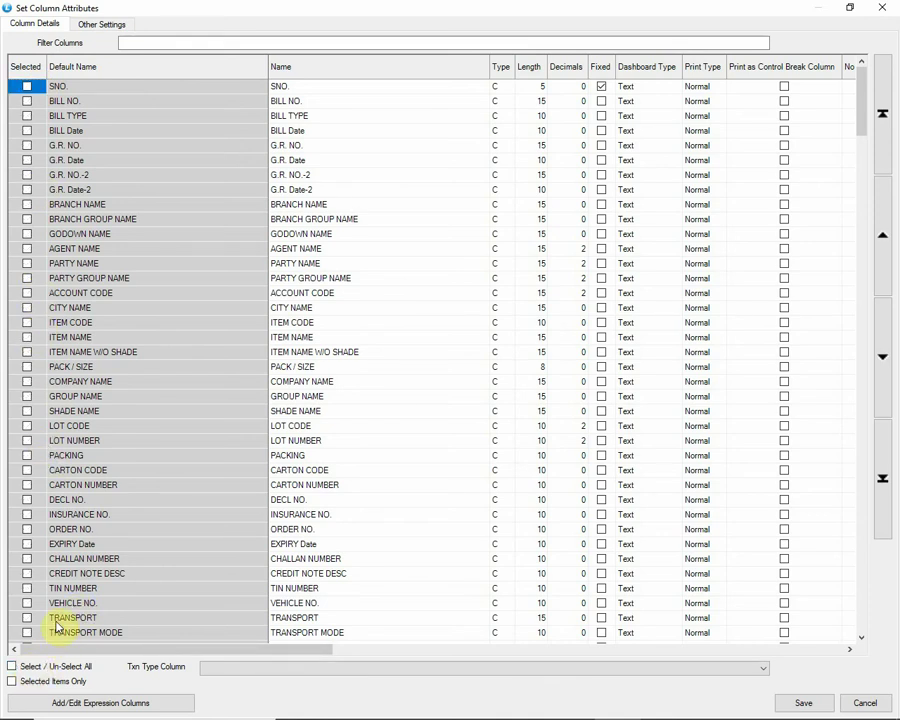
Select the SNO., BILL NO., BILL Date, PARTY NAME, ITEM NAME and COMPANY NAME columns for the report.
click(27, 87)
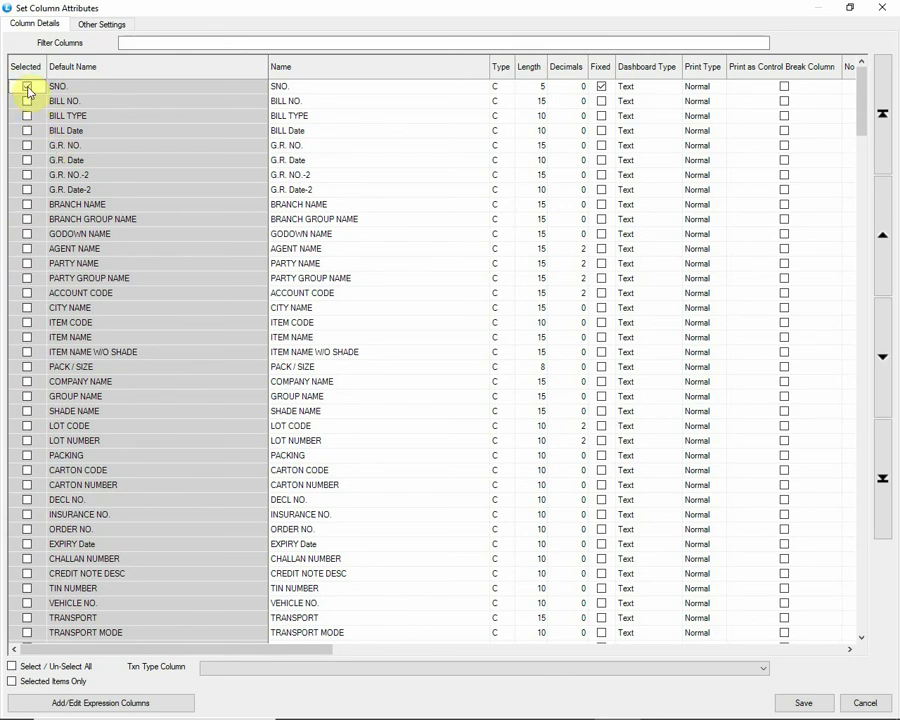
click(28, 101)
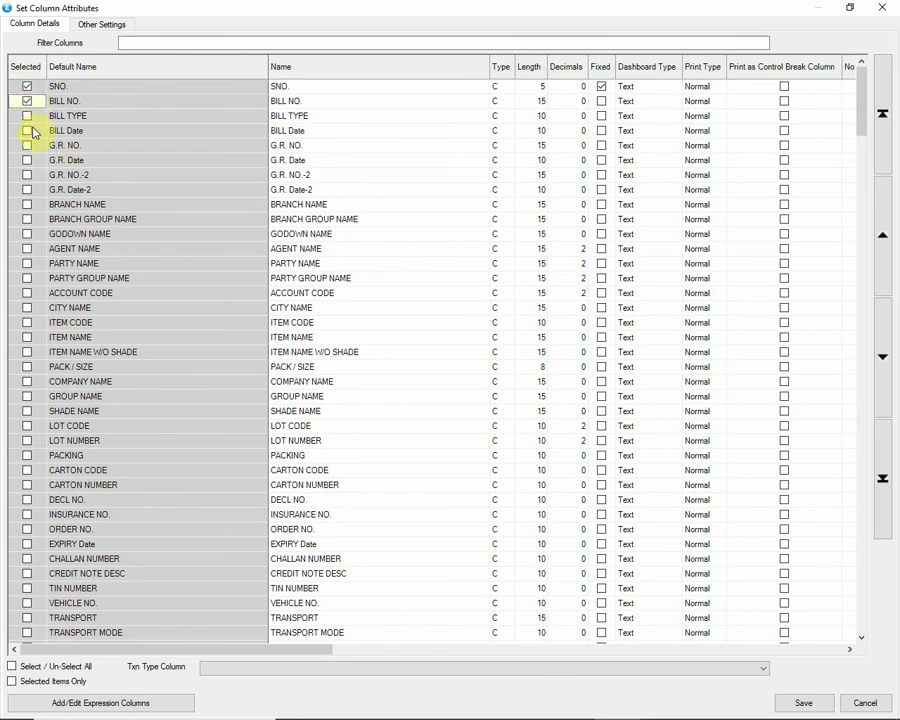
click(28, 131)
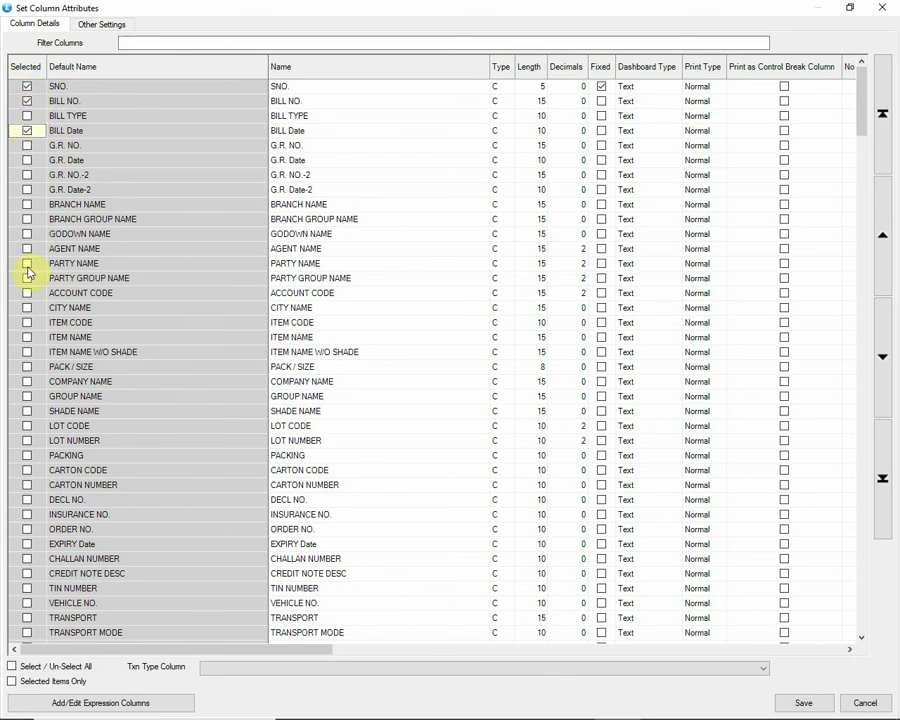
click(27, 264)
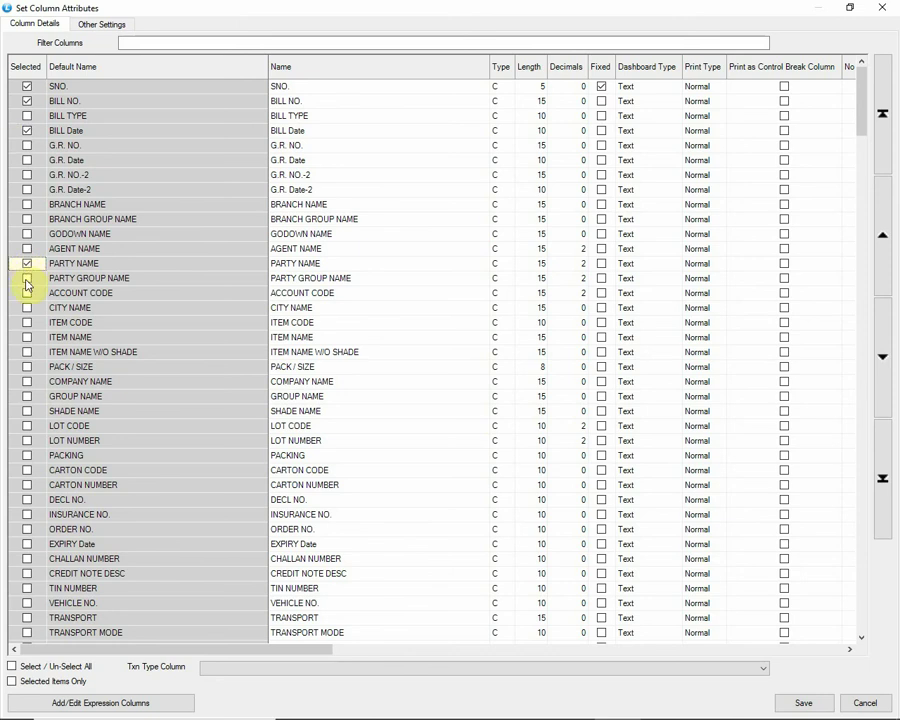
click(27, 338)
click(27, 381)
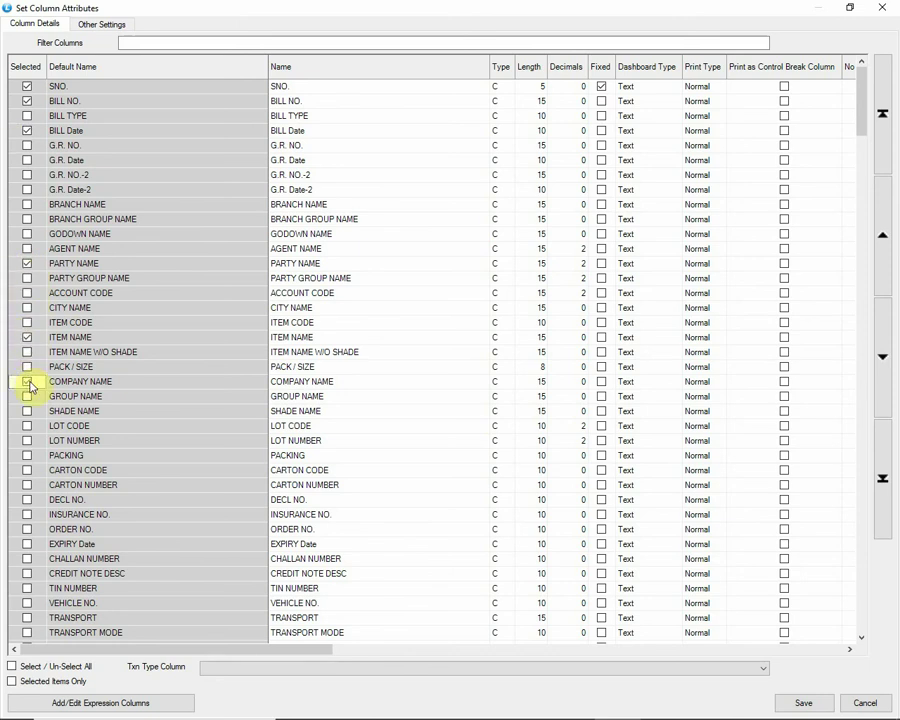
Also select the SALE QUANTITY, TOTAL QUANTITY, RATE/UNIT, GROSS AMOUNT, NET AMOUNT and HSN CODE columns.
scroll(27, 450, down, 3)
click(27, 529)
click(27, 588)
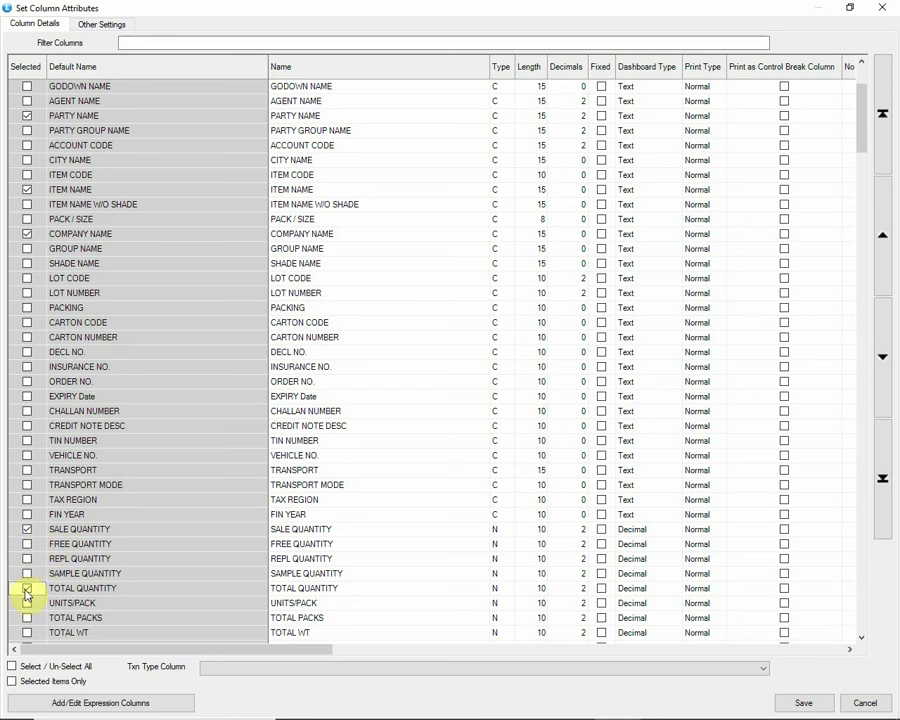
scroll(28, 555, down, 3)
click(28, 546)
click(28, 558)
click(27, 499)
scroll(87, 480, down, 15)
click(27, 282)
Restrict the column list to the selected items and save the changes in the required columns.
scroll(100, 420, down, 5)
click(50, 681)
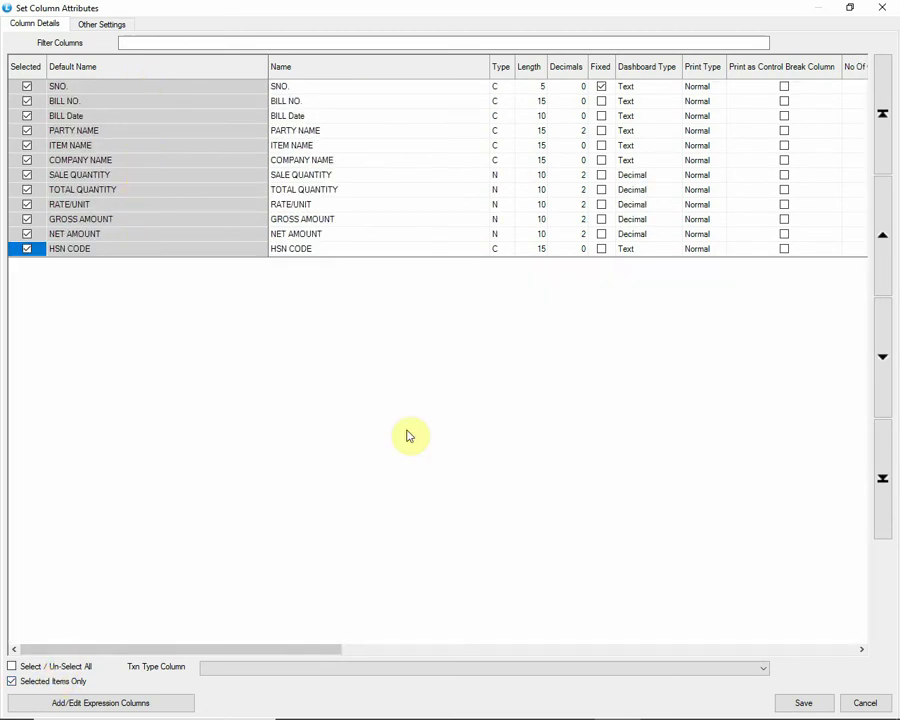
click(790, 699)
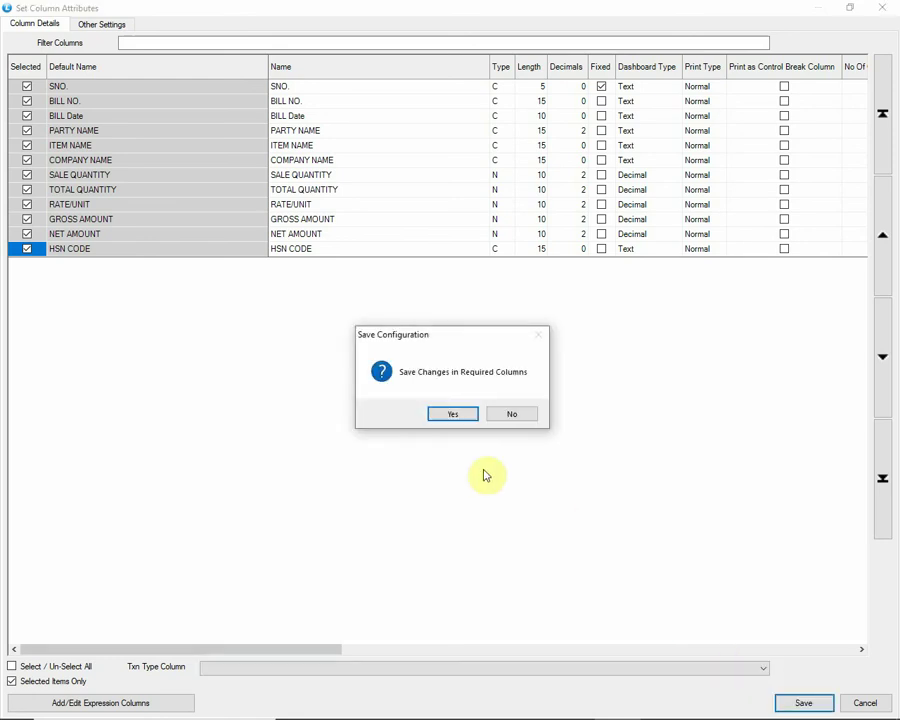
click(467, 416)
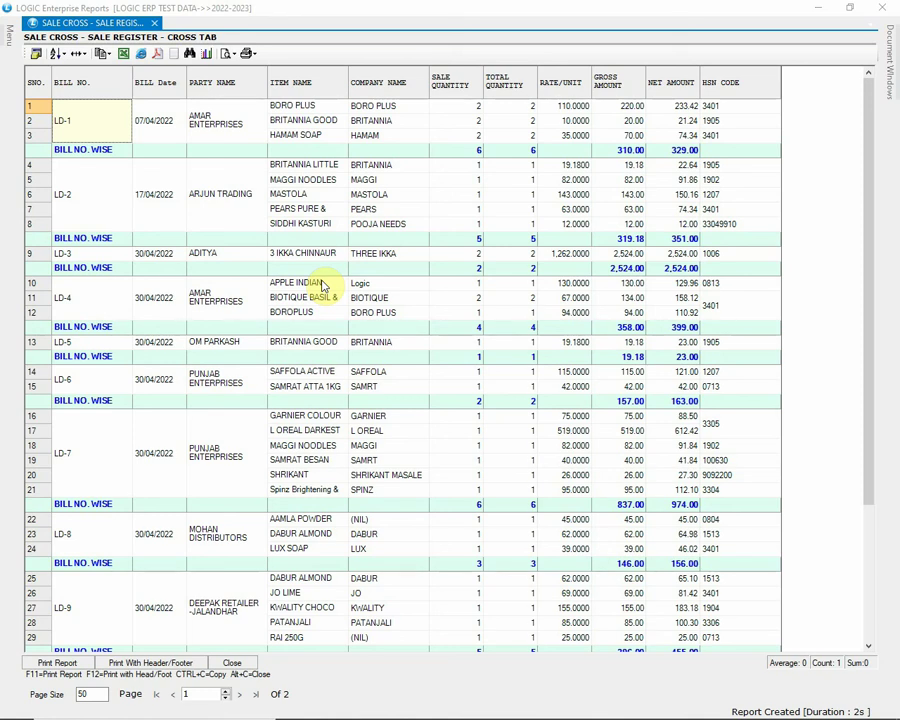
Reopen the report configuration and, in Report Consolidation, include Period and exclude Party Wise.
key(F12)
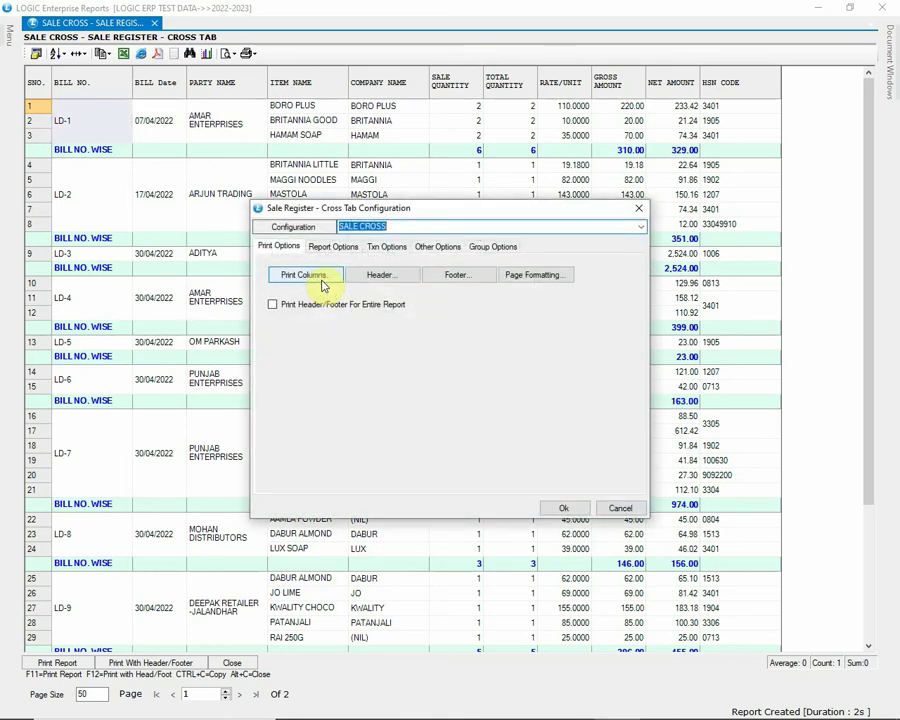
click(336, 249)
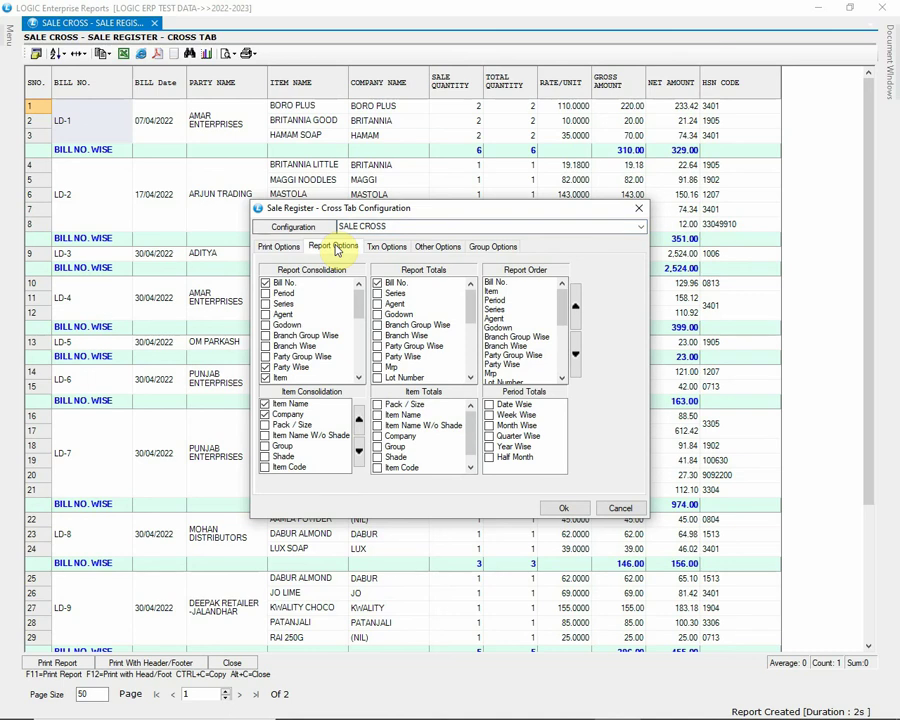
click(285, 294)
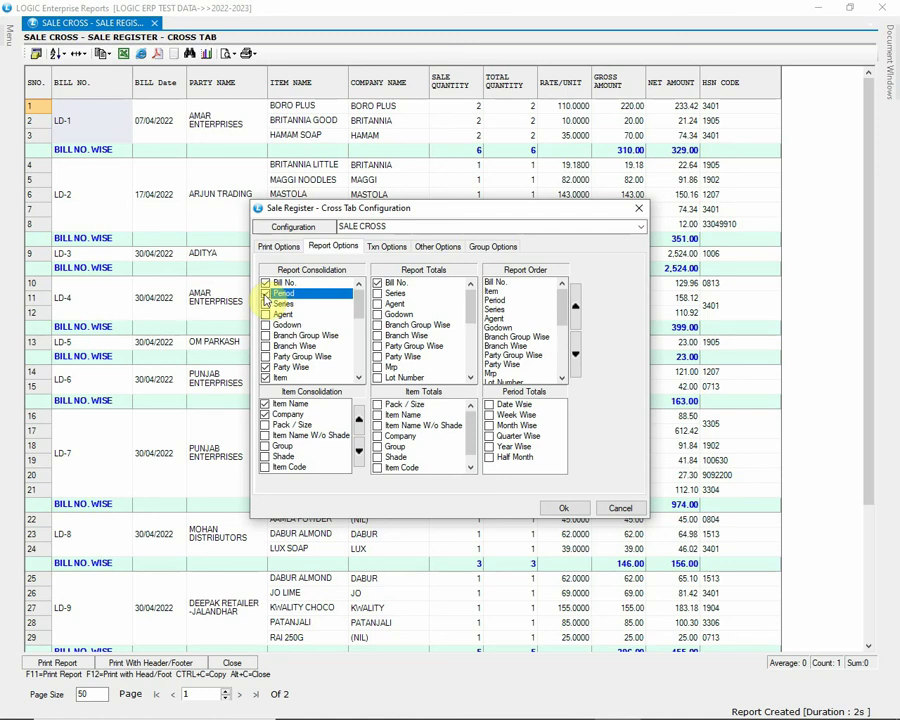
click(266, 368)
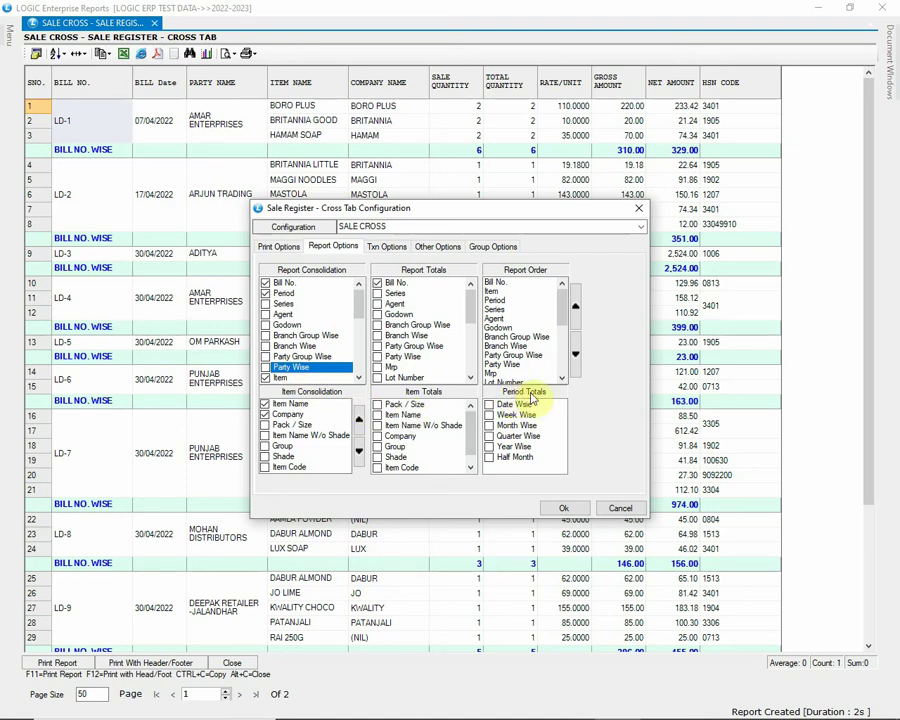
Enable Month Wise period totals and disable the Bill No. report totals.
click(491, 427)
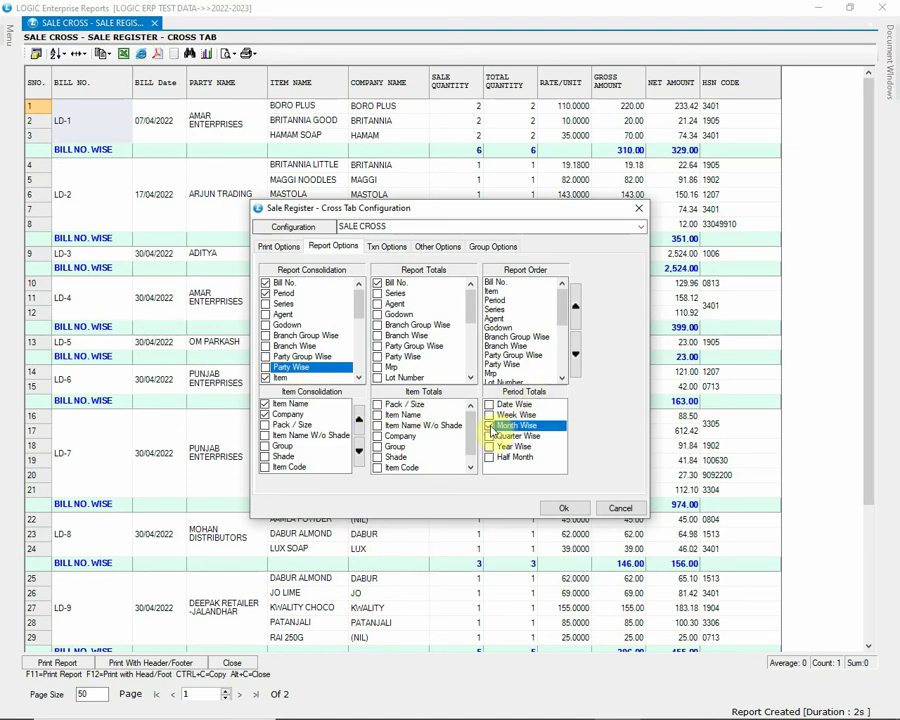
click(490, 427)
click(377, 285)
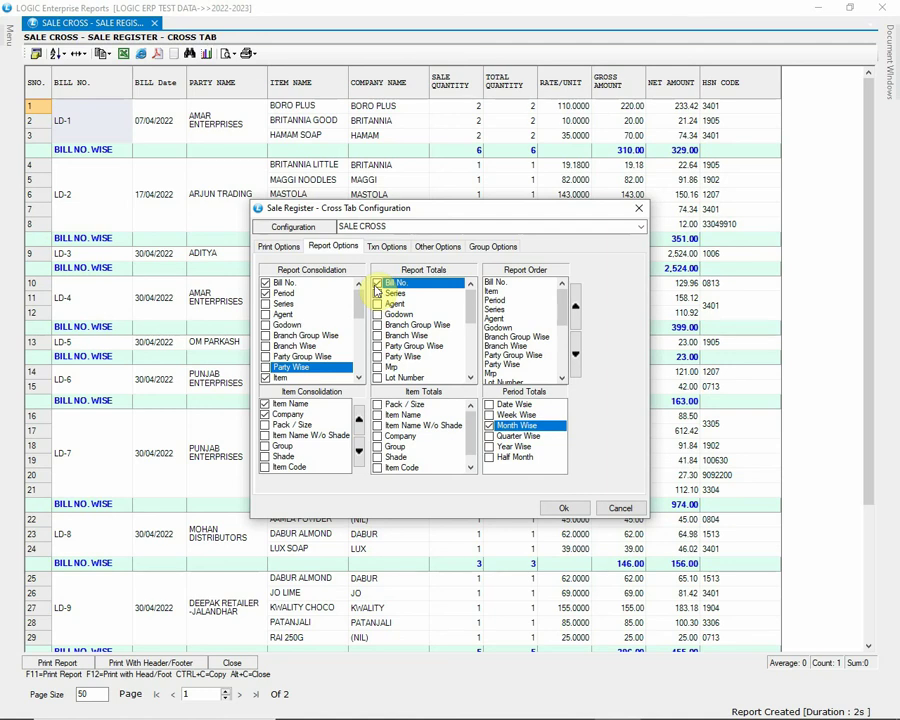
Move Period to the first position in the Report Order.
click(496, 299)
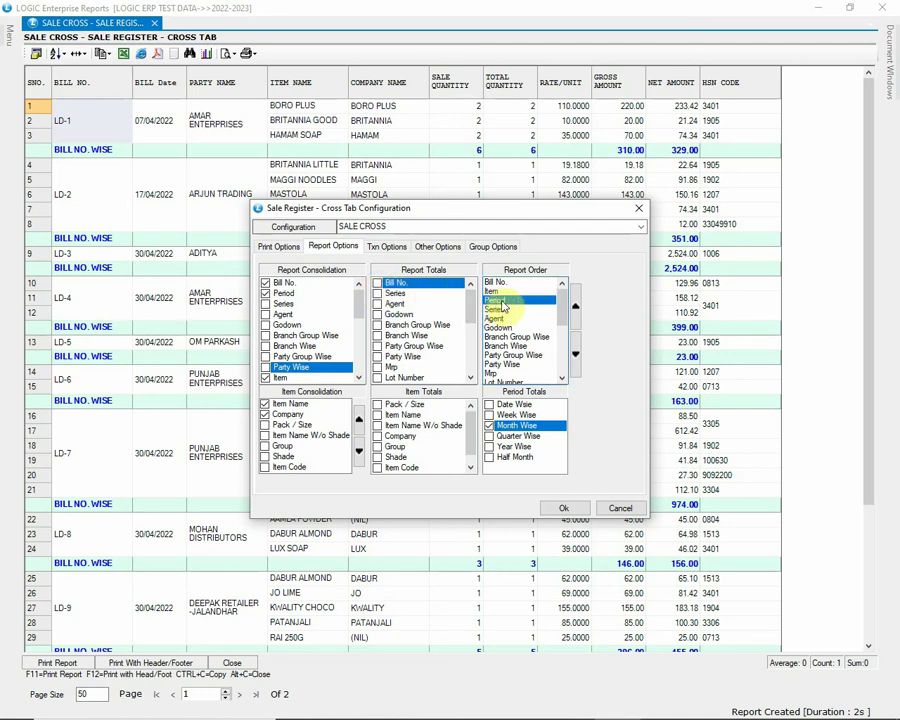
click(575, 310)
click(575, 310)
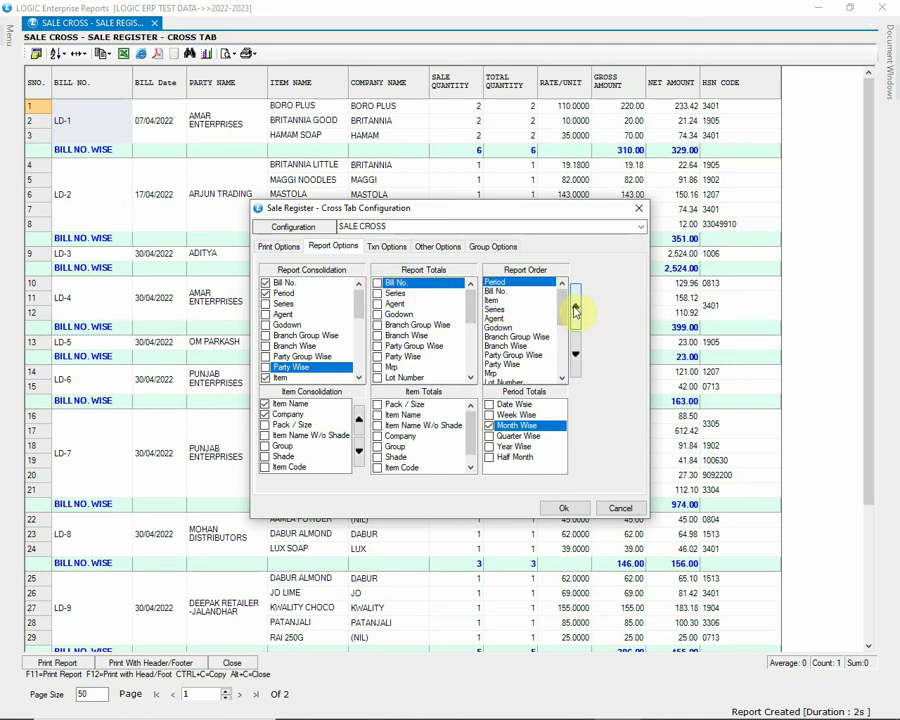
Set Column As to Period and Period As to Monthly, and save the configuration.
click(387, 246)
click(439, 247)
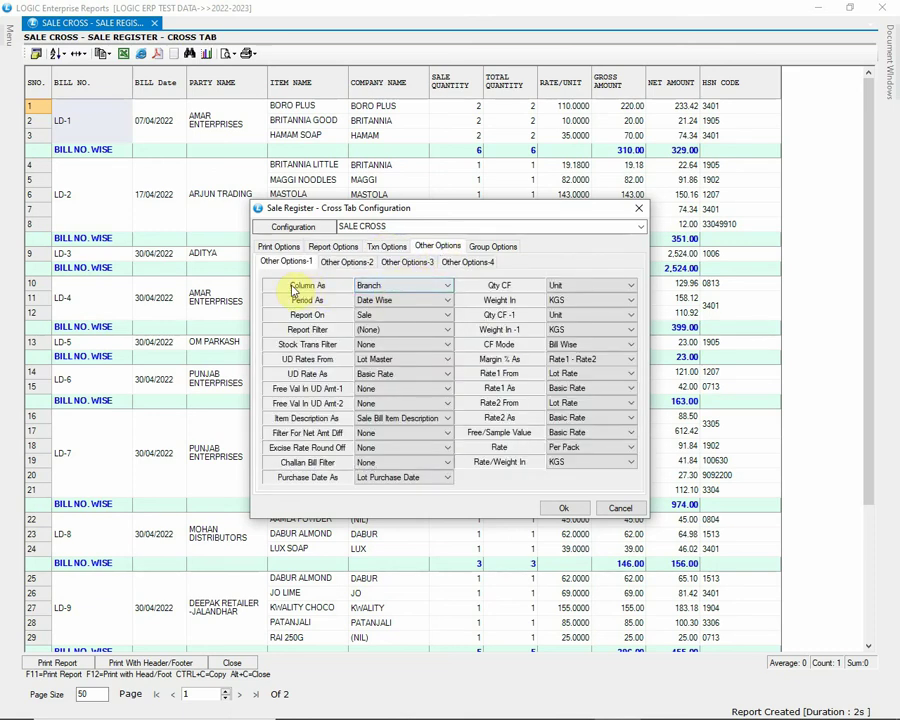
click(403, 288)
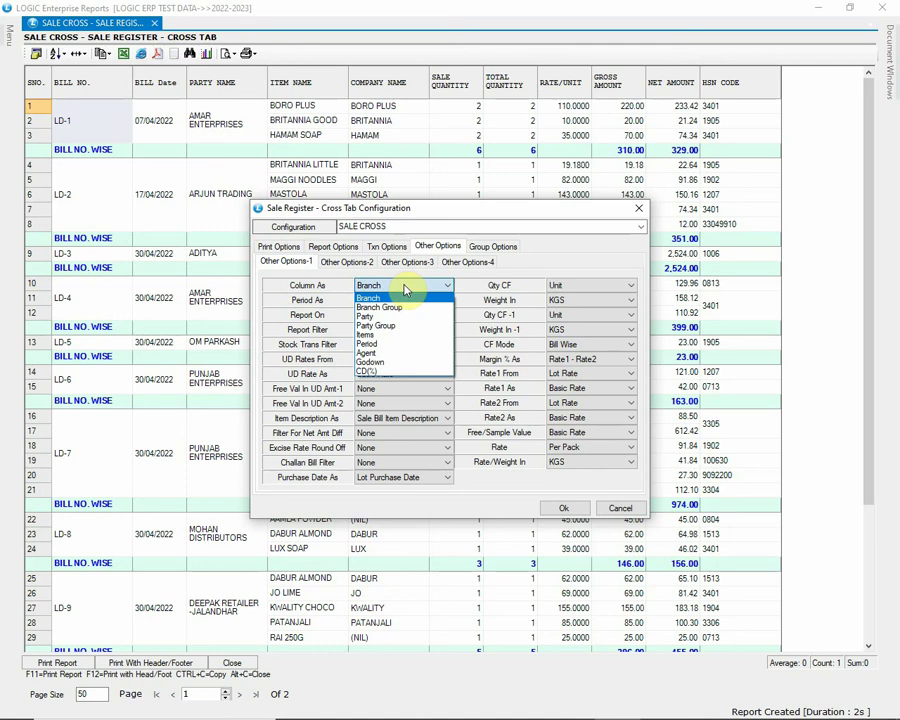
click(436, 344)
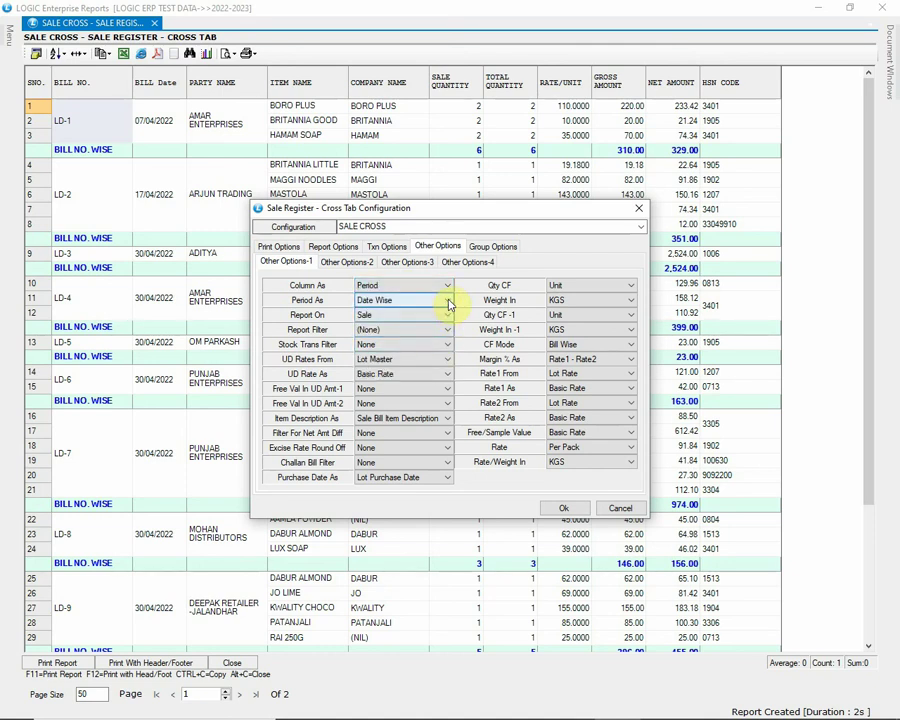
click(447, 300)
click(449, 315)
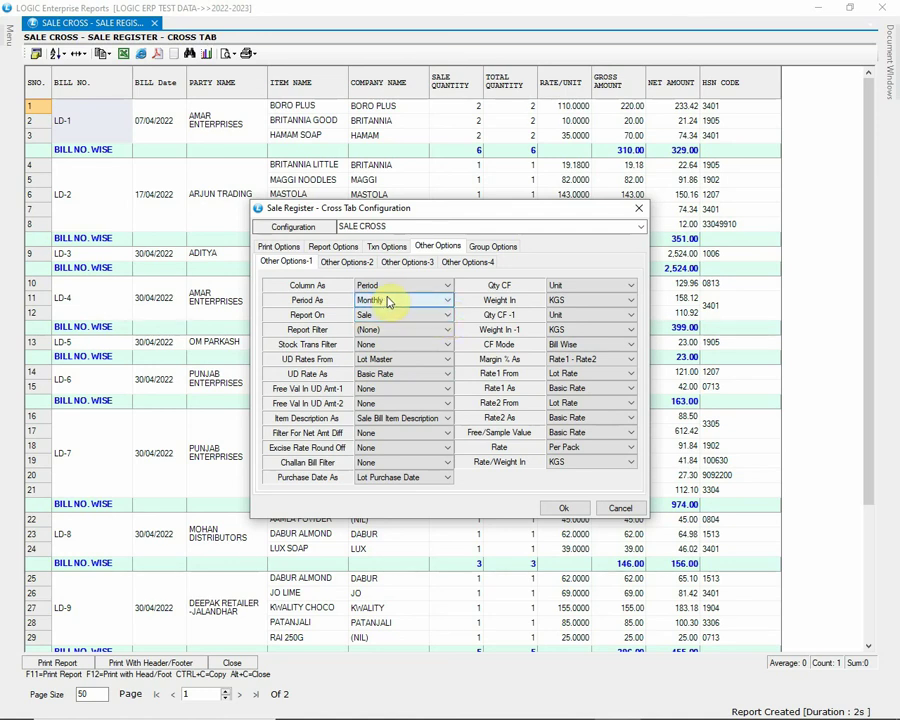
click(564, 508)
click(420, 417)
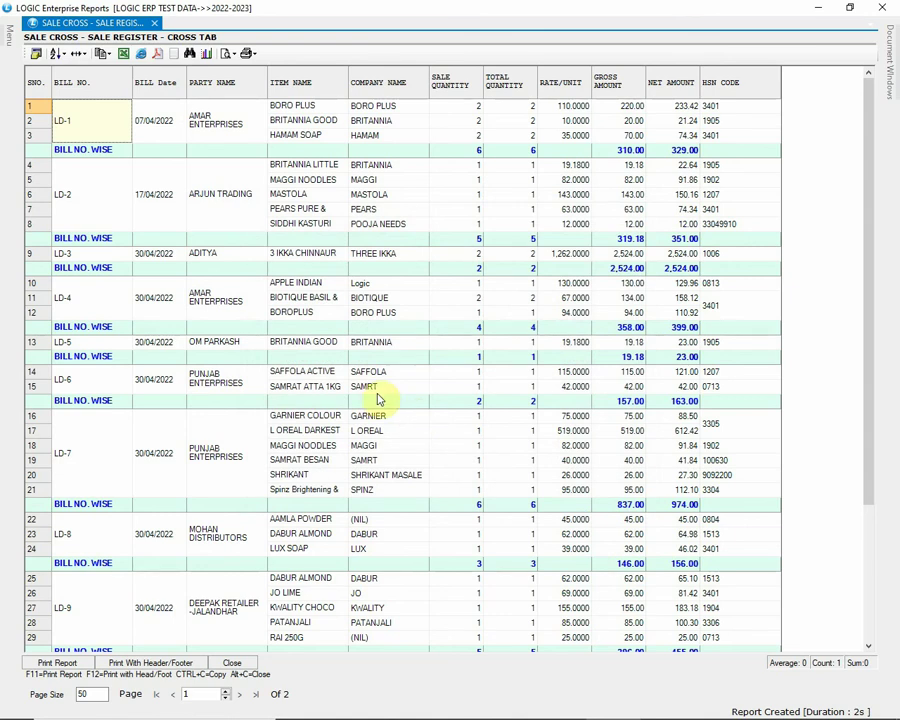
Add the COLUMNS field to the report's displayed columns and save the column changes.
click(36, 54)
text(COL)
click(27, 86)
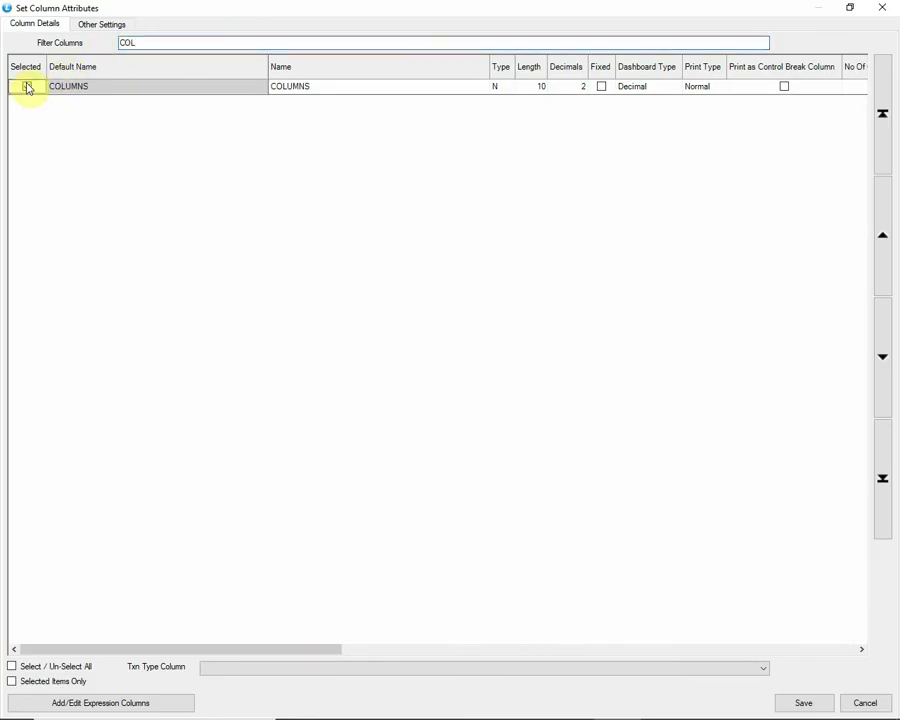
click(775, 703)
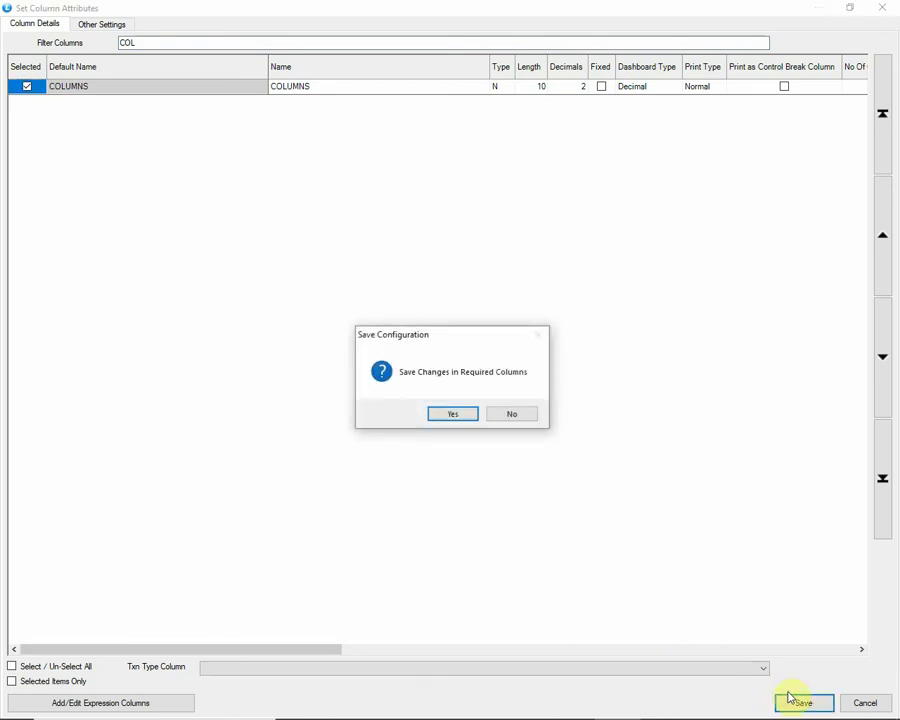
click(466, 418)
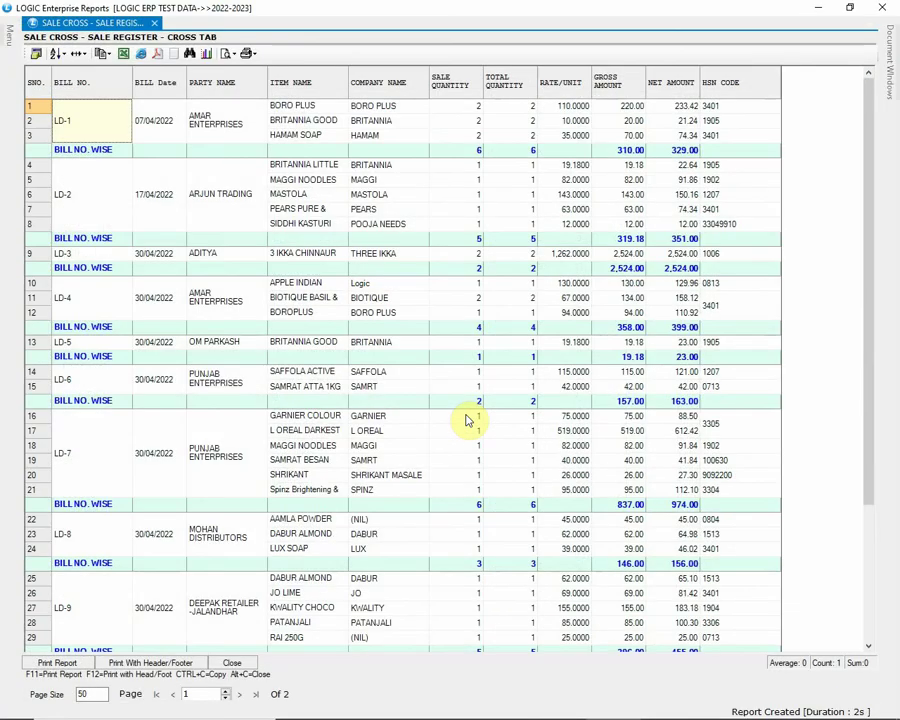
click(465, 413)
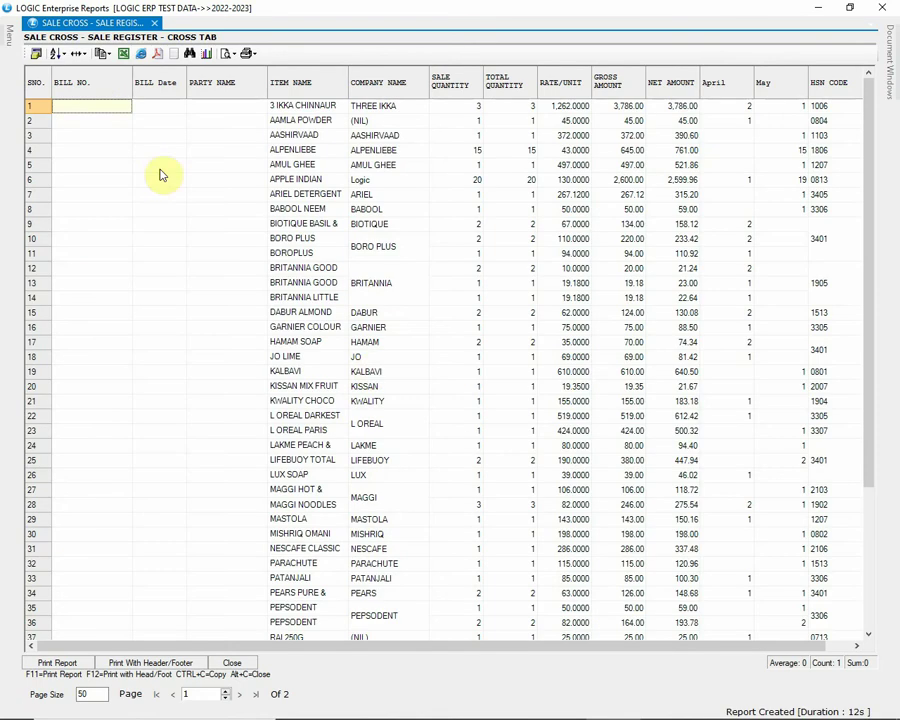
Remove Bill No., Bill Date, Party Name, Sale Quantity and Gross Amount from the selected report columns, and save the column changes.
click(35, 54)
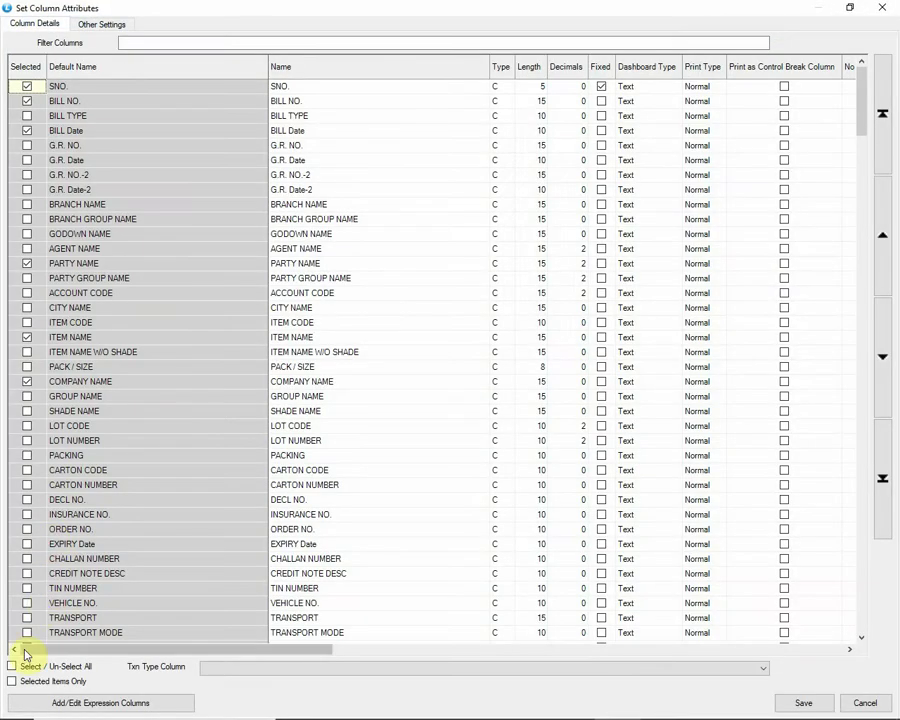
click(12, 681)
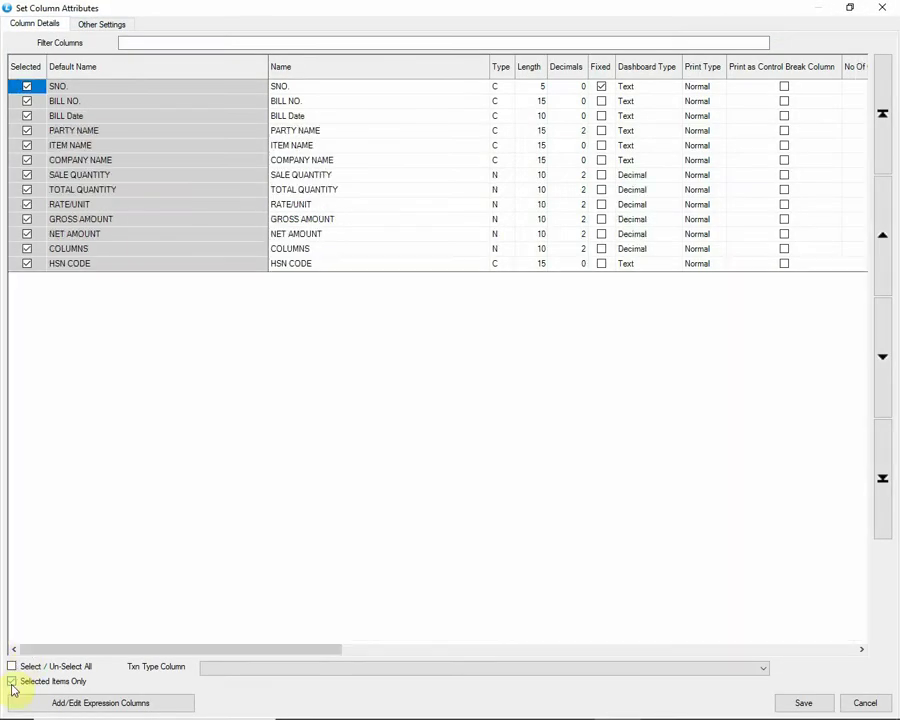
click(27, 101)
click(27, 101)
click(27, 101)
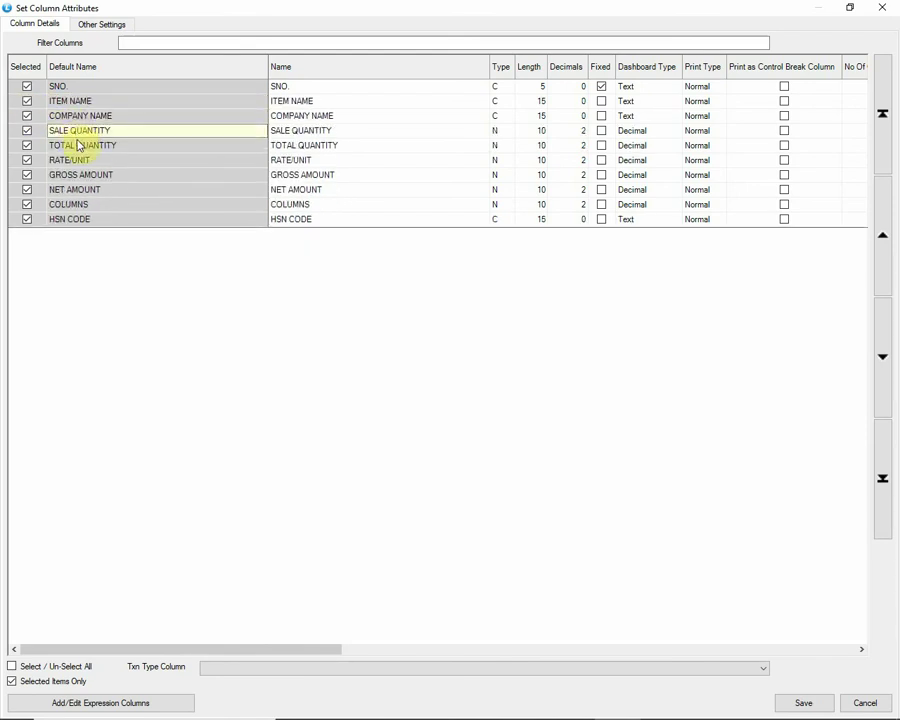
click(27, 130)
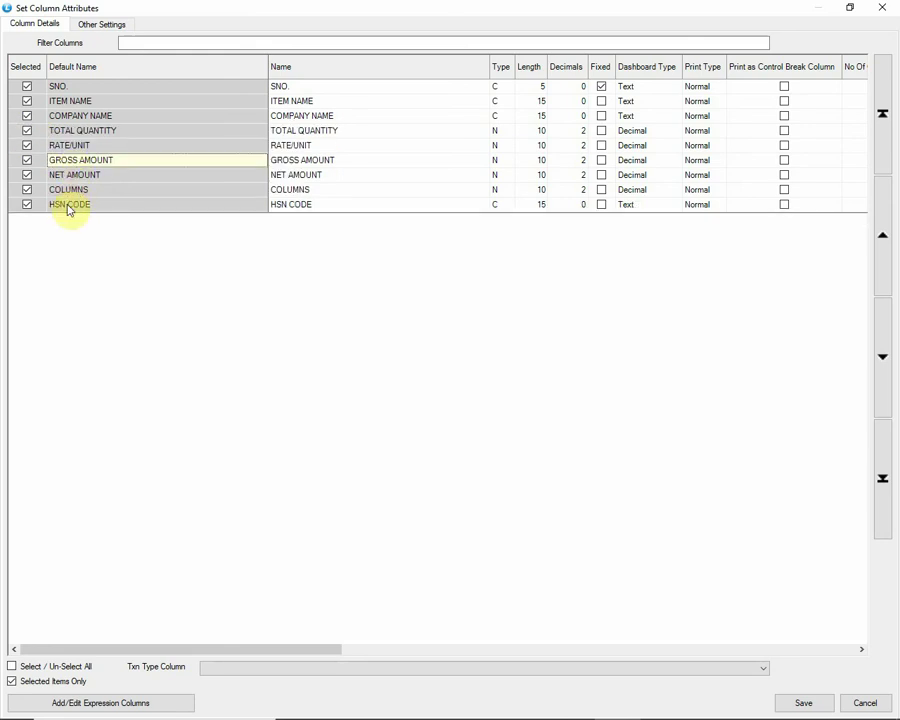
click(27, 161)
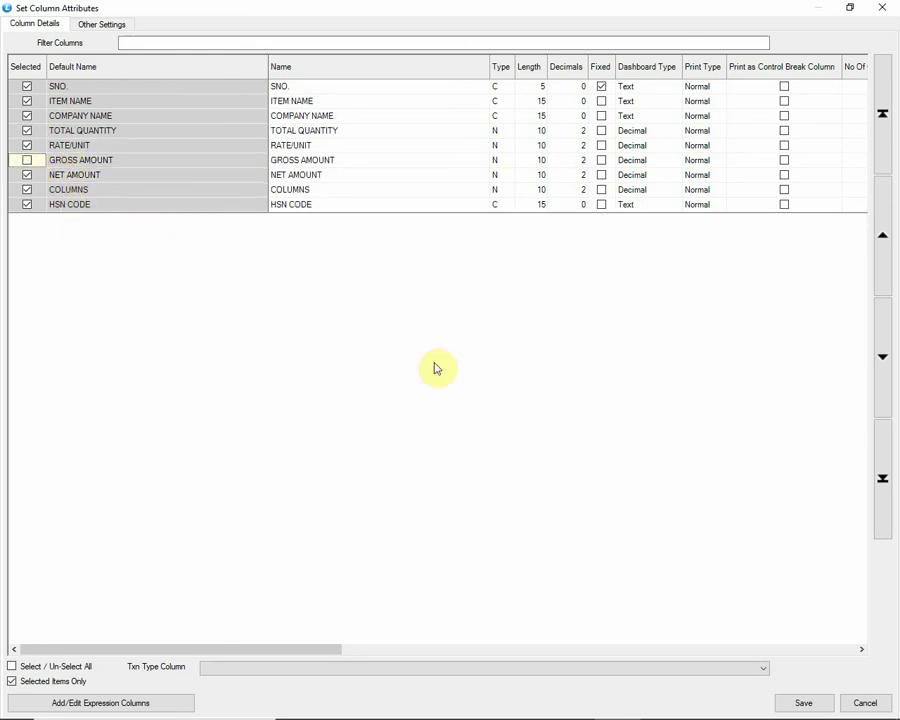
click(803, 702)
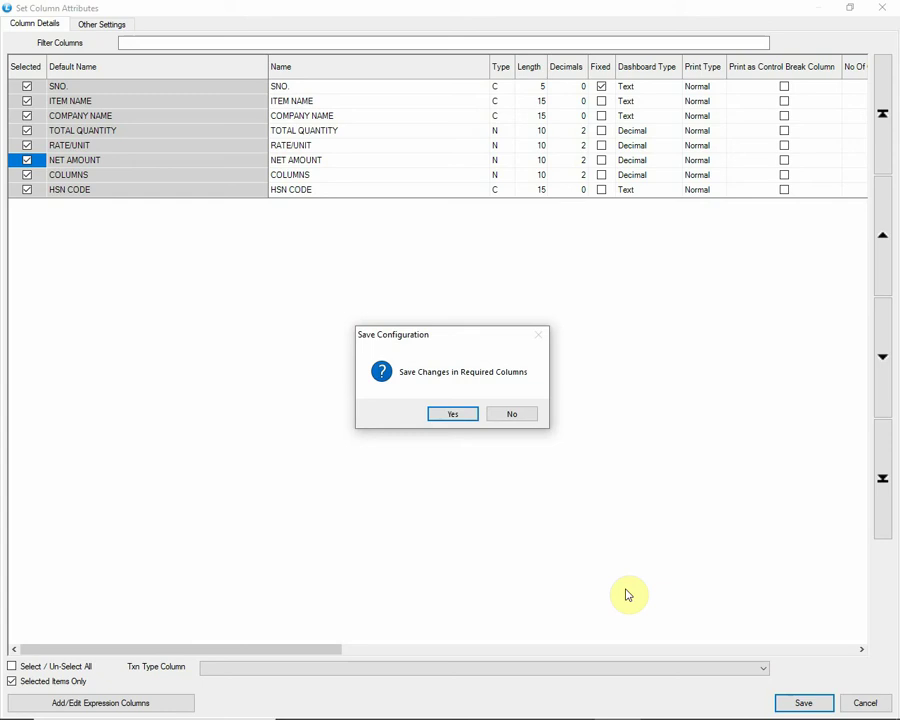
click(453, 413)
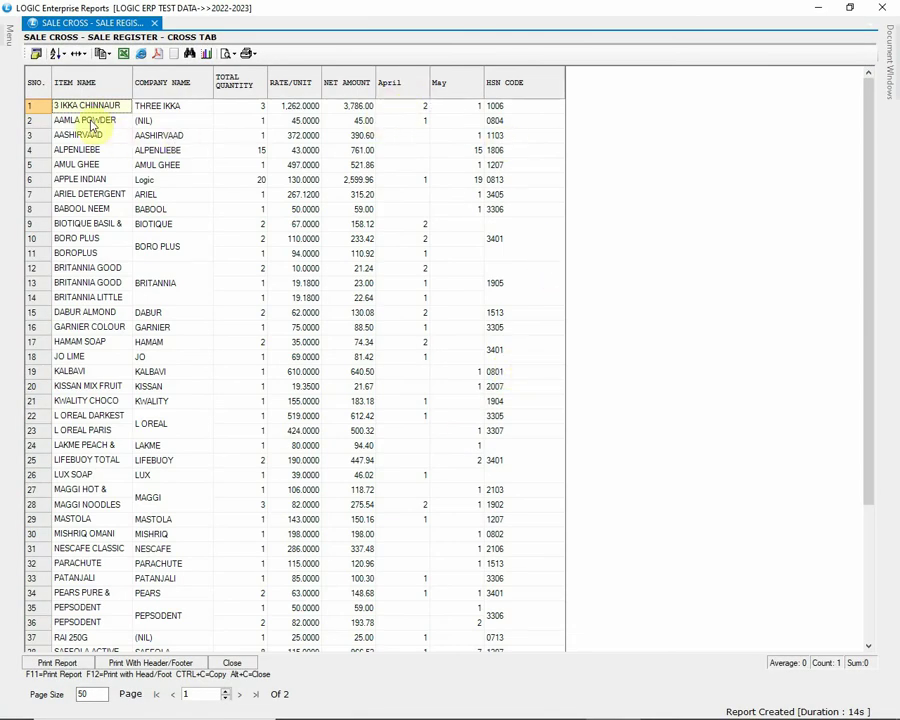
Widen the Item Name column and examine the April and May sale quantities of the listed items.
drag(131, 87, 201, 85)
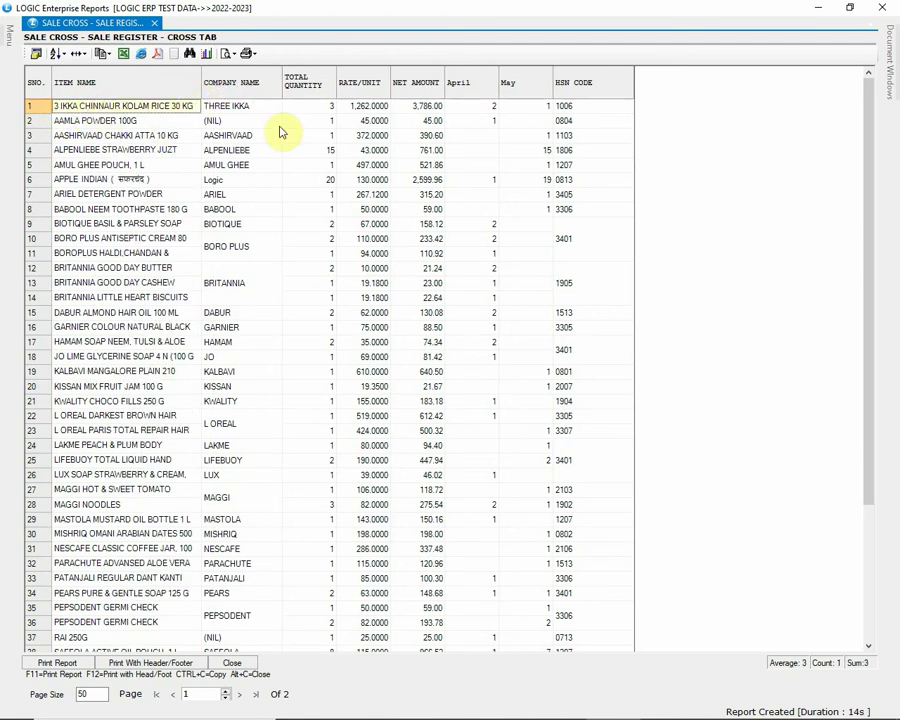
click(464, 108)
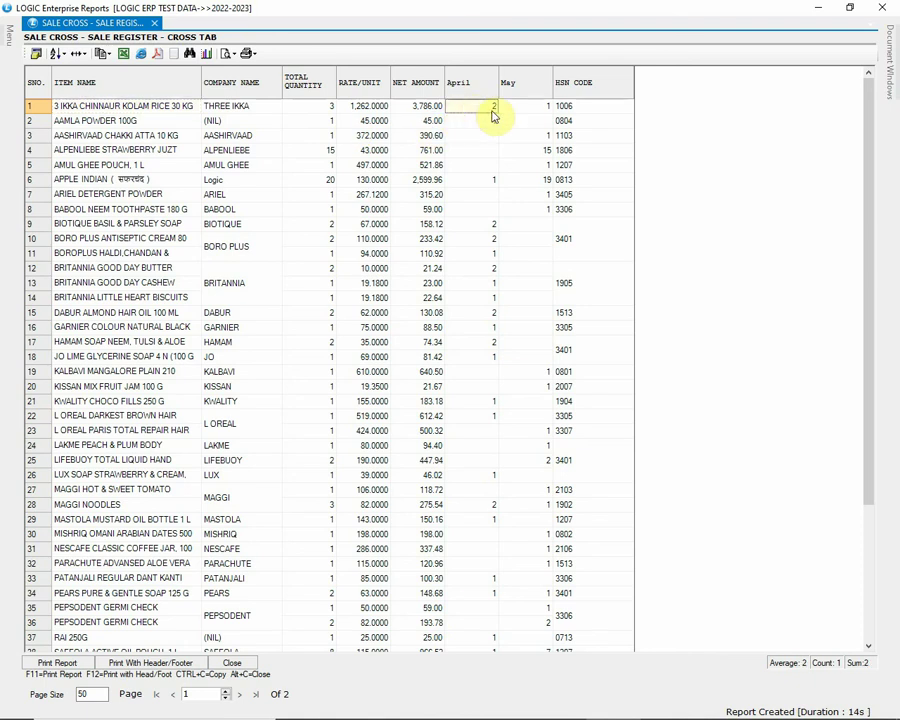
click(540, 111)
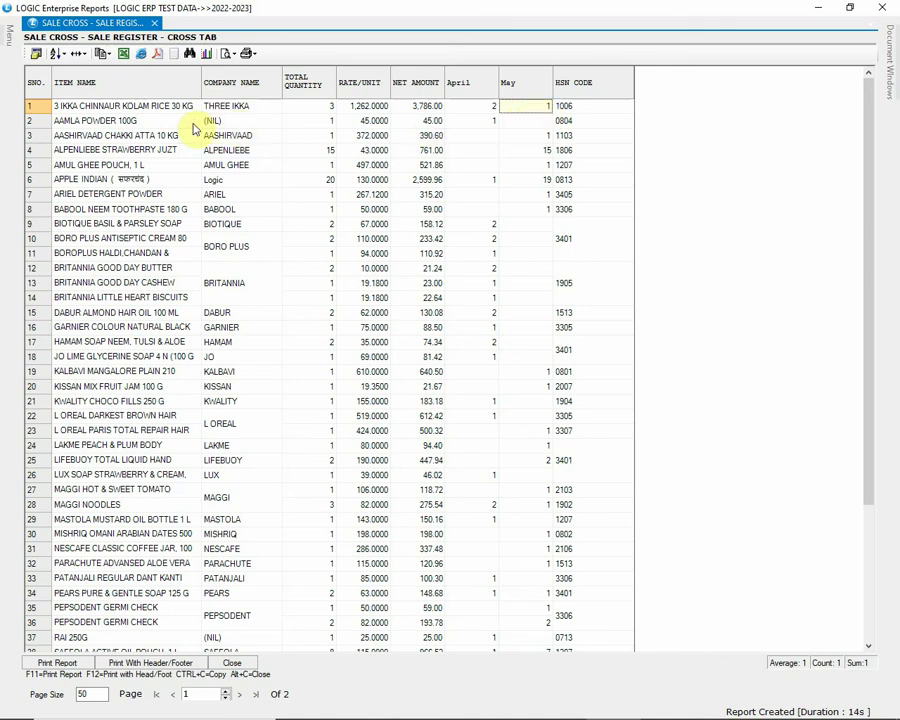
click(255, 121)
click(468, 121)
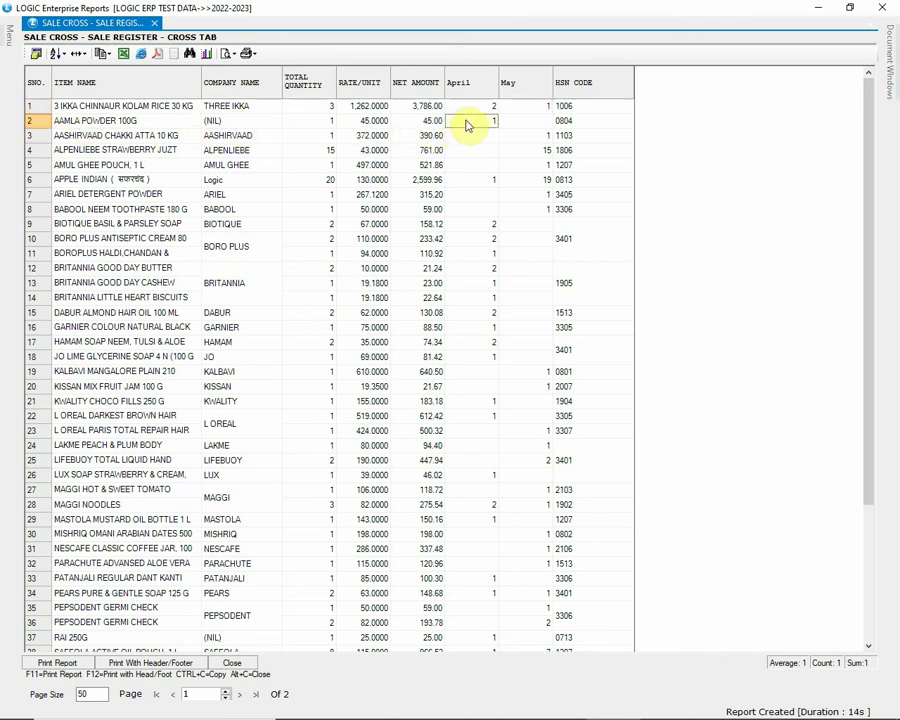
key(Right)
scroll(548, 279, down, 2)
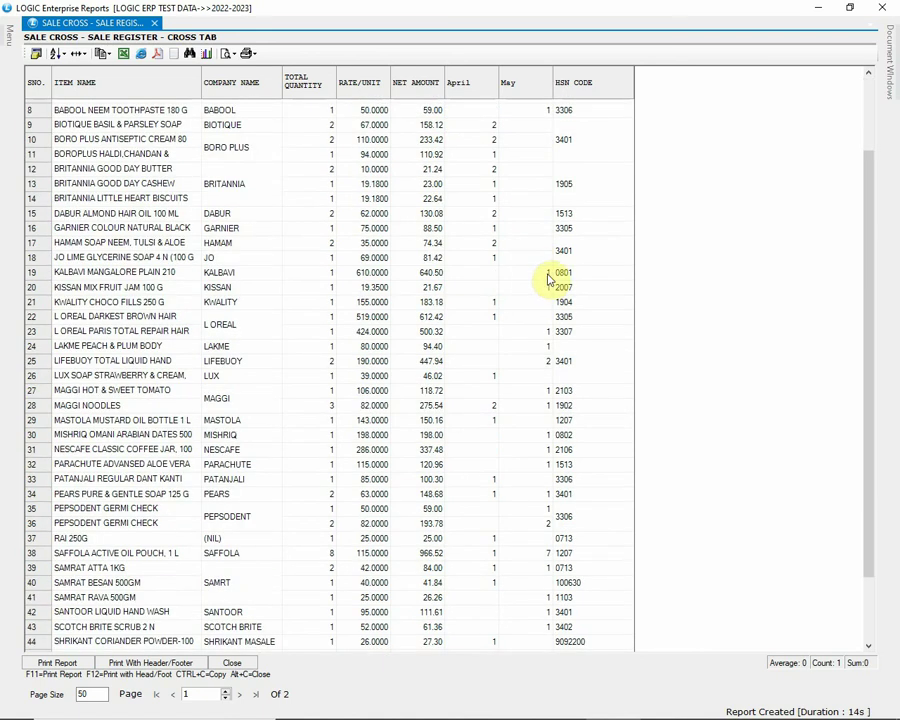
scroll(546, 280, down, 2)
scroll(546, 280, up, 5)
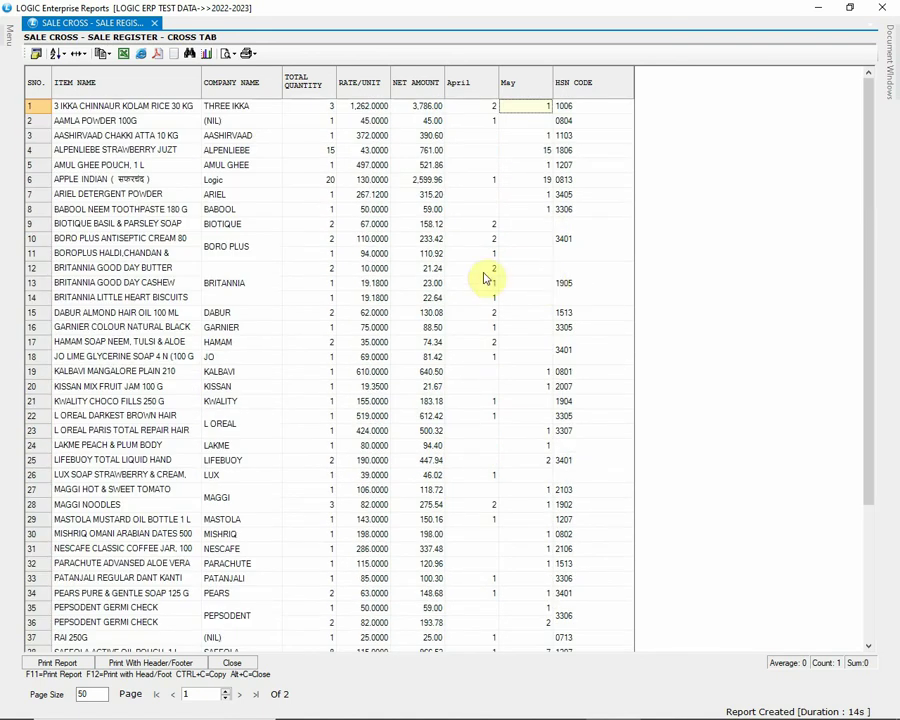
click(105, 283)
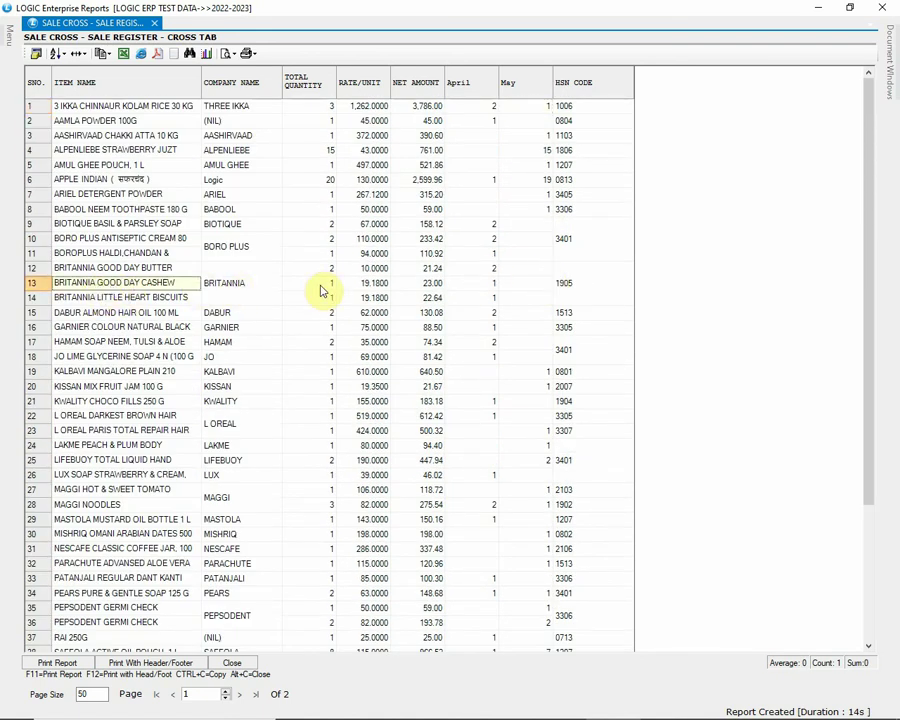
click(492, 287)
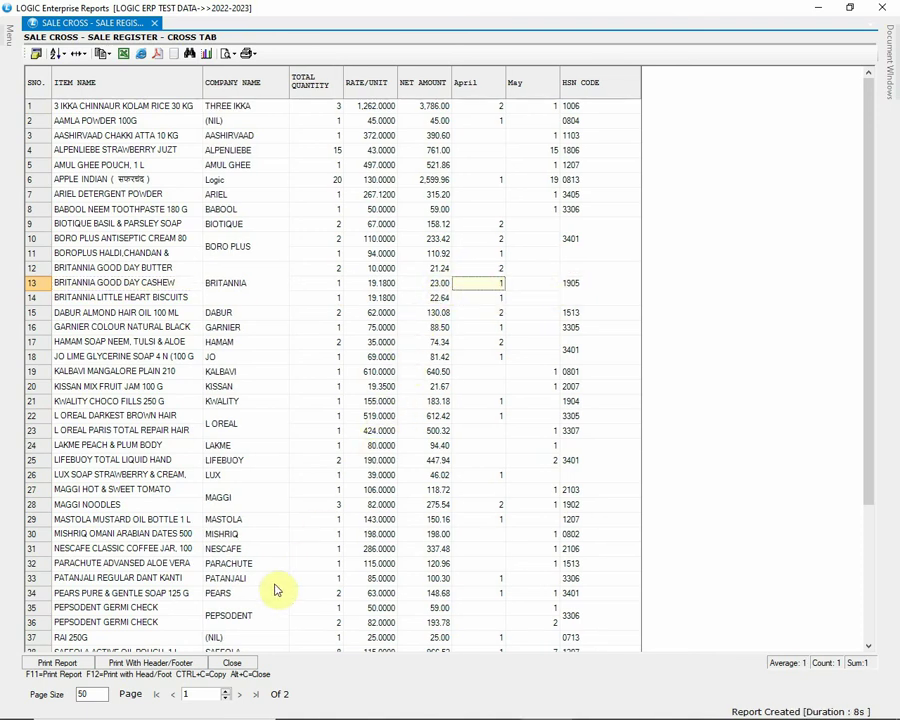
Close the report, reopen its configuration, and in Report Consolidation include Party Wise and exclude Item.
click(234, 664)
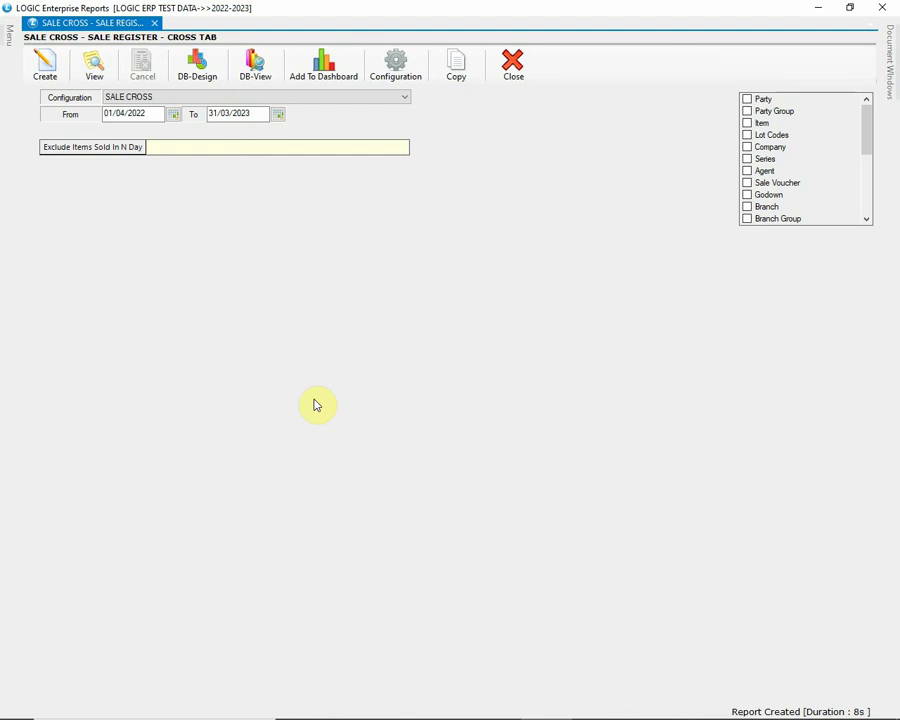
click(397, 75)
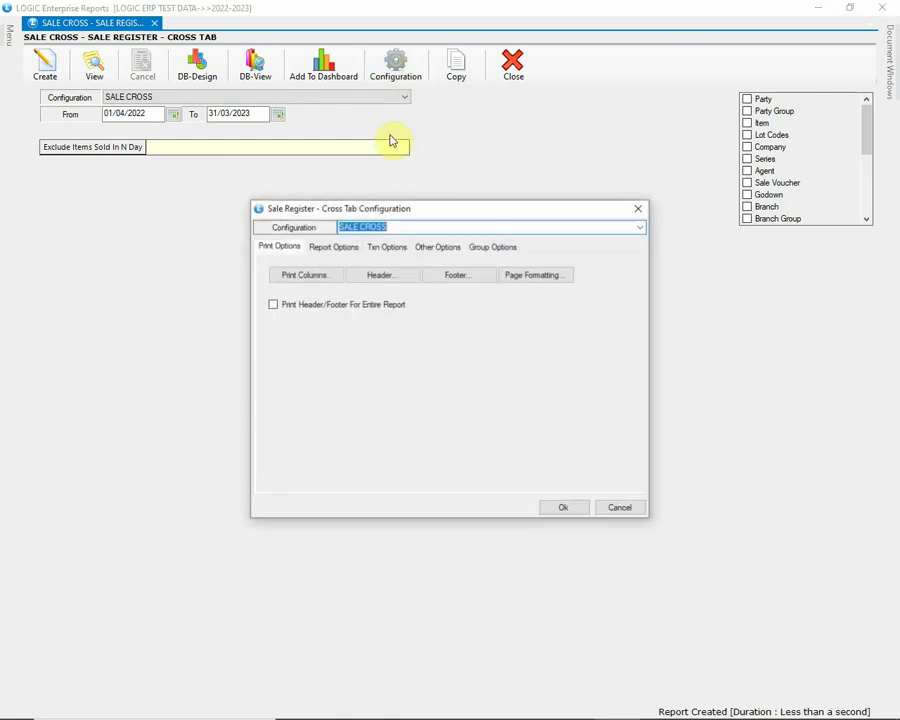
click(334, 248)
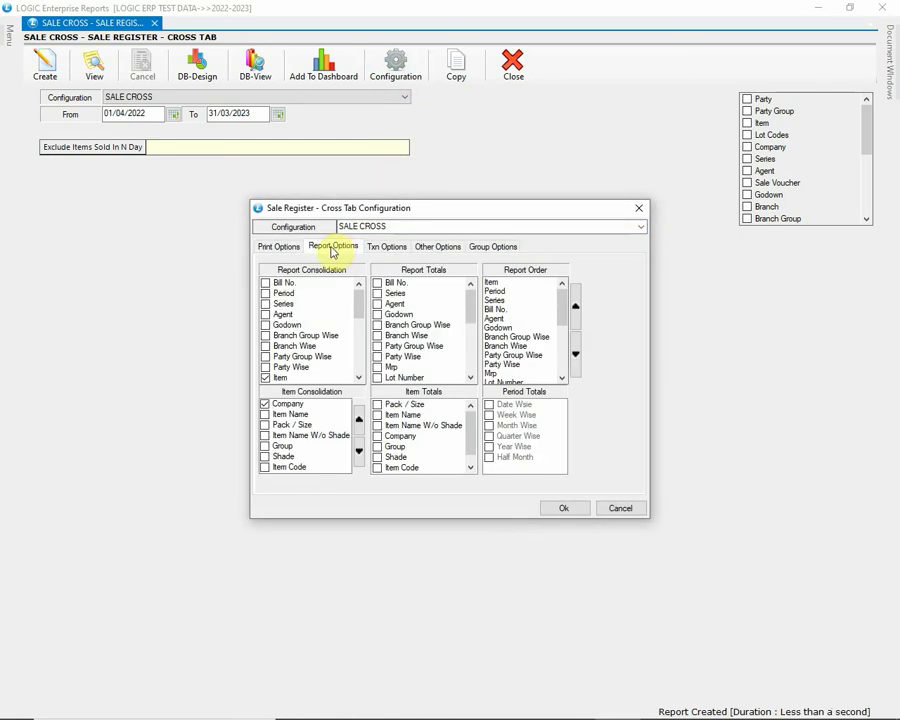
click(296, 367)
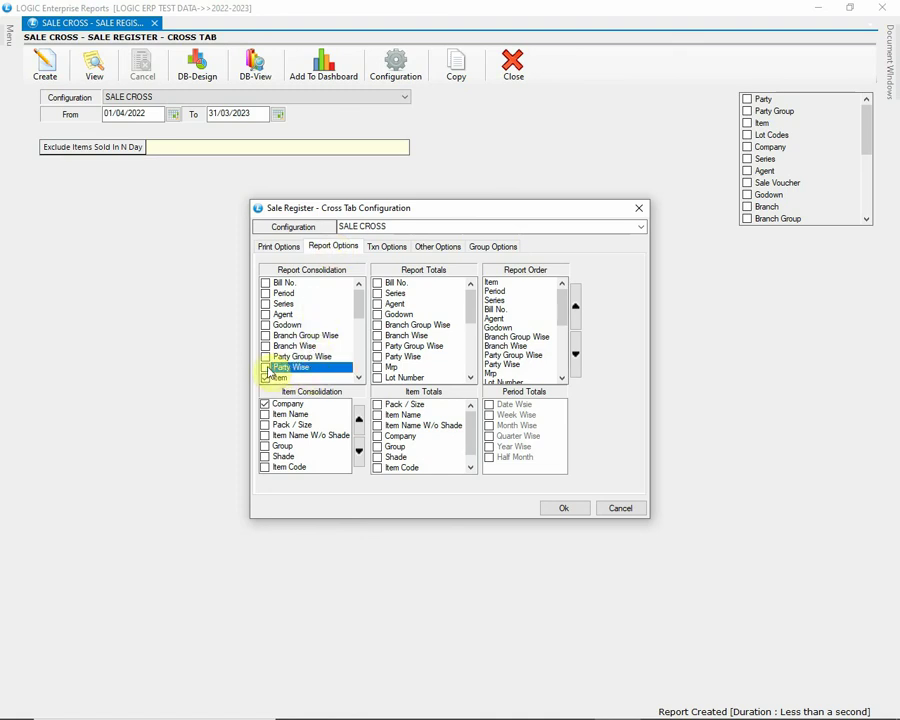
click(266, 378)
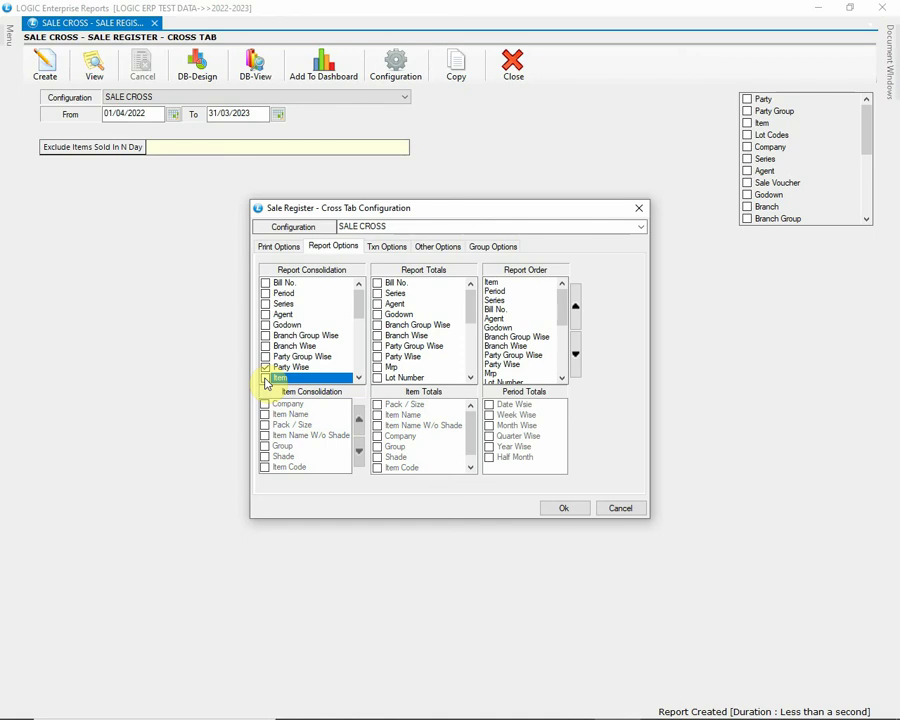
drag(356, 304, 356, 314)
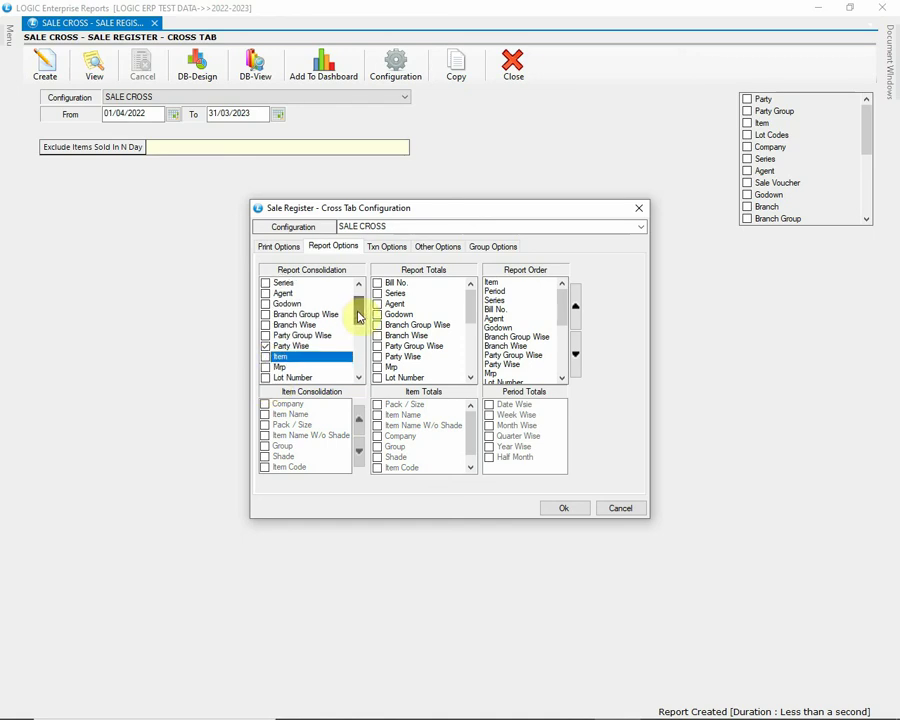
Move Party Wise to the first position in the Report Order and save the configuration.
click(516, 364)
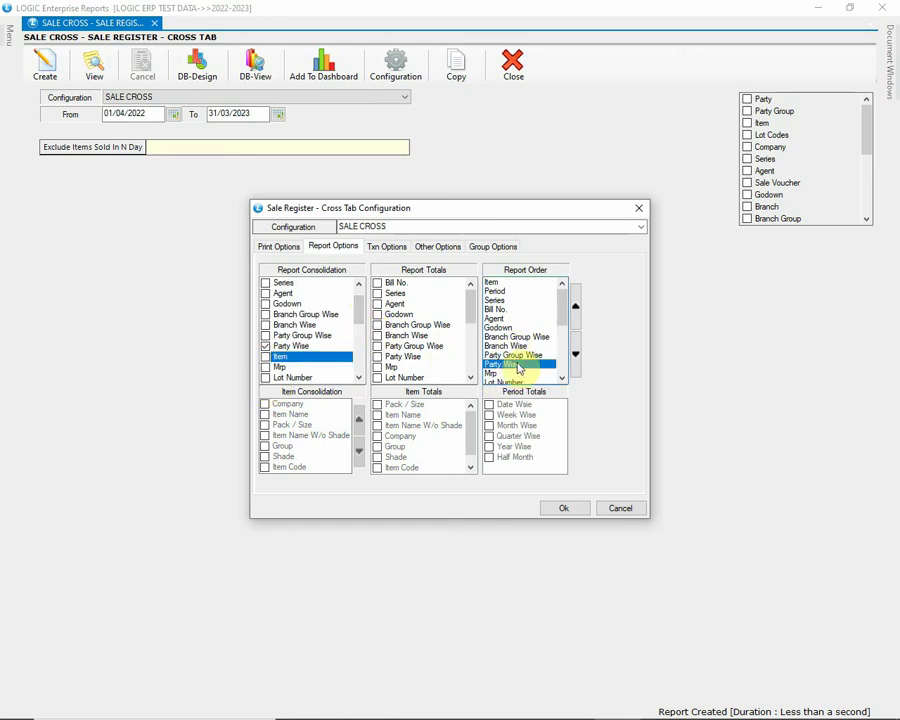
double_click(576, 310)
double_click(576, 310)
double_click(576, 310)
double_click(576, 310)
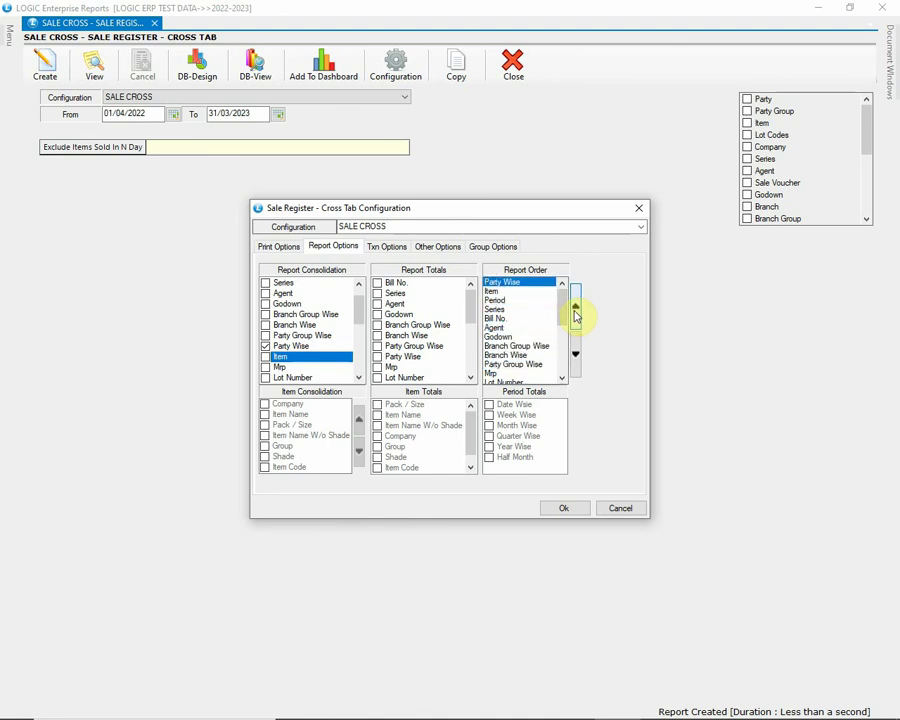
click(556, 510)
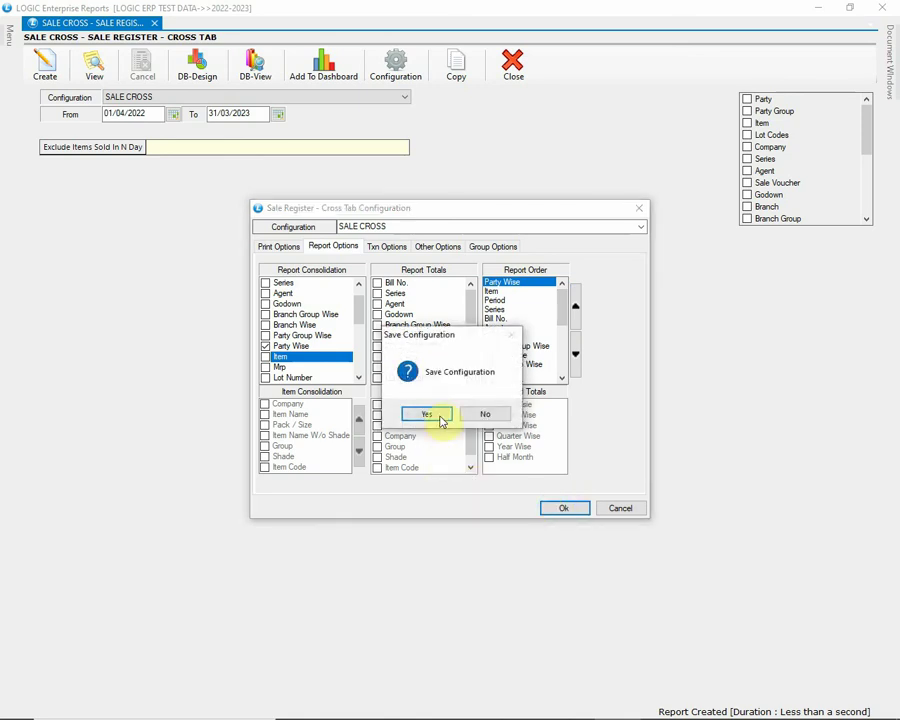
click(438, 416)
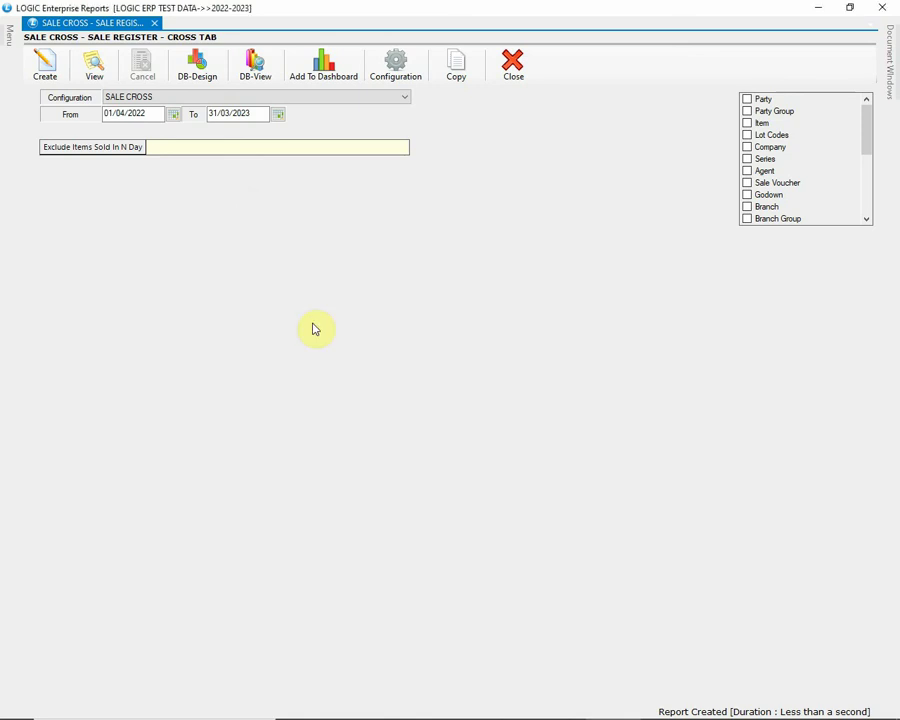
Generate the report, replace its Company Name column with Party Name, and save the column changes.
click(45, 65)
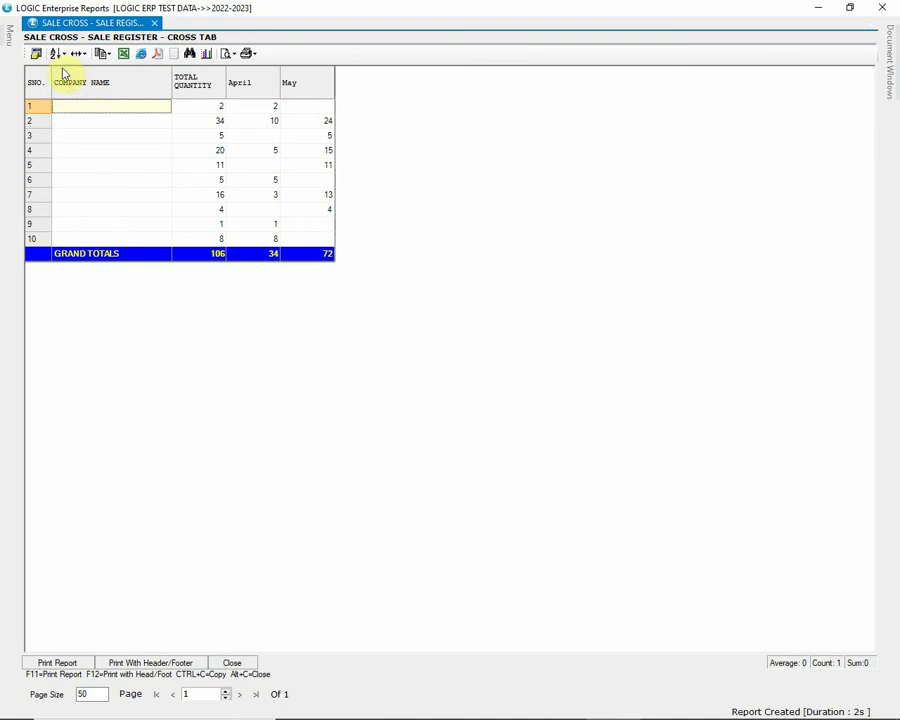
click(36, 54)
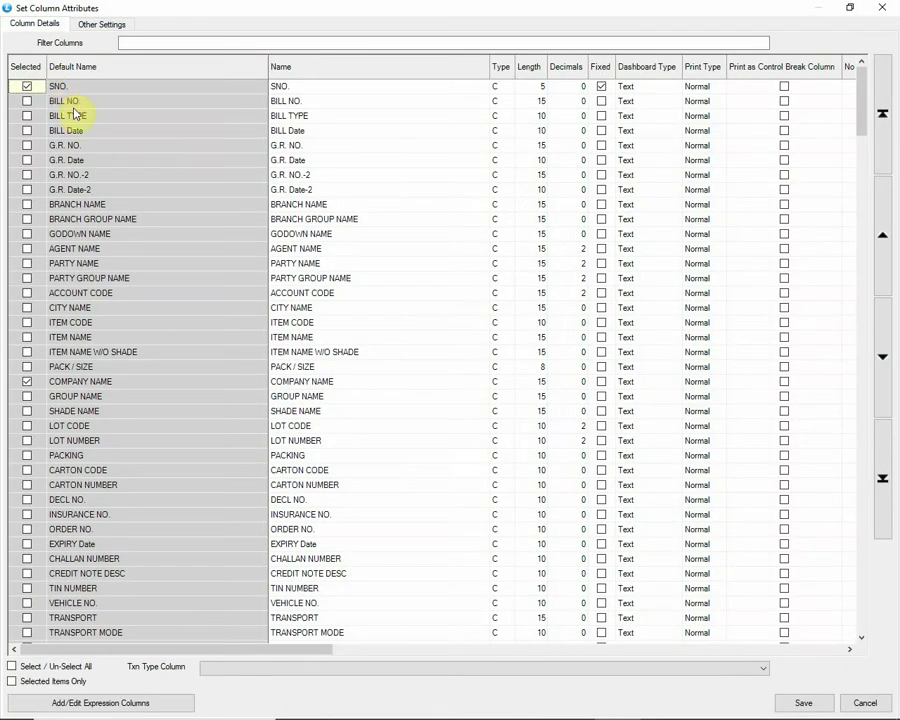
click(27, 264)
click(27, 381)
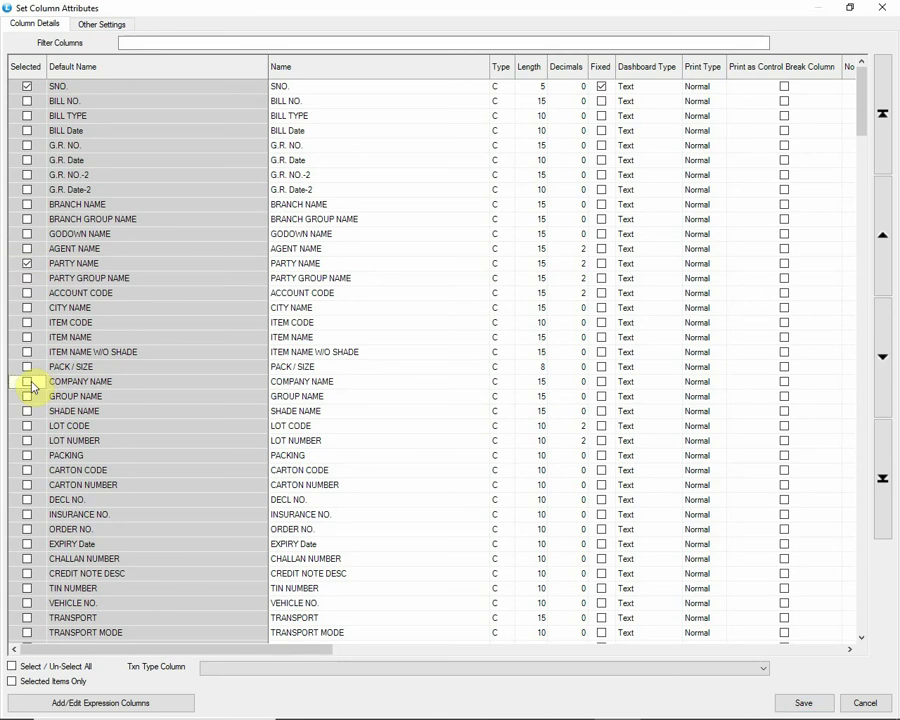
click(782, 704)
click(460, 416)
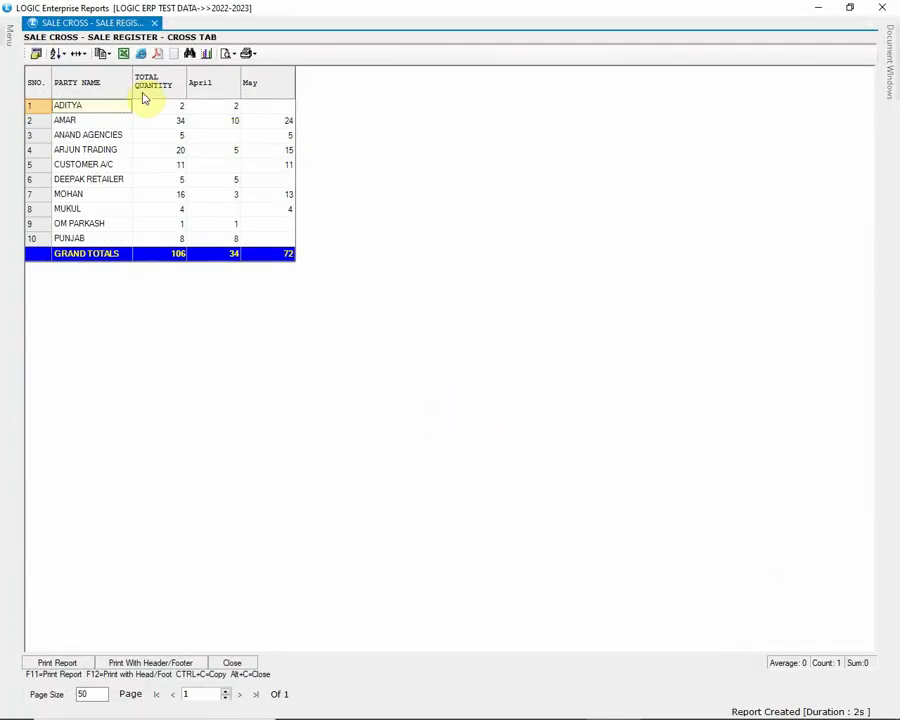
Widen the Party Name column and examine each party's total, April and May sale quantities.
drag(133, 84, 160, 87)
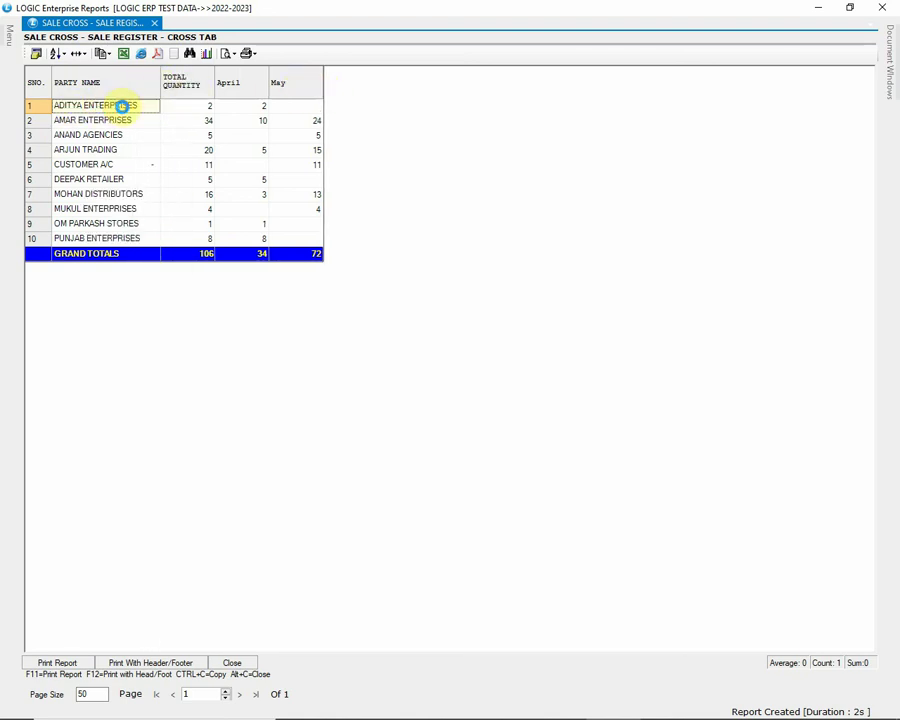
click(190, 108)
click(236, 110)
click(114, 121)
click(188, 133)
click(248, 124)
click(142, 149)
click(185, 152)
click(248, 152)
click(298, 155)
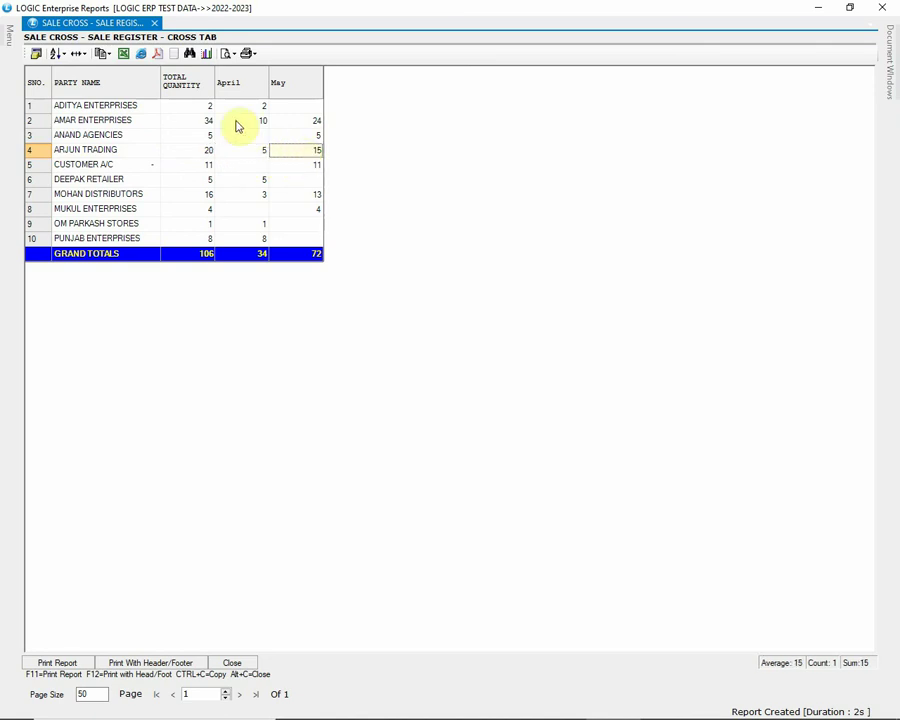
Reopen the report configuration, add Item to Report Consolidation, and enable Item Name at the first position of Item Consolidation.
click(36, 53)
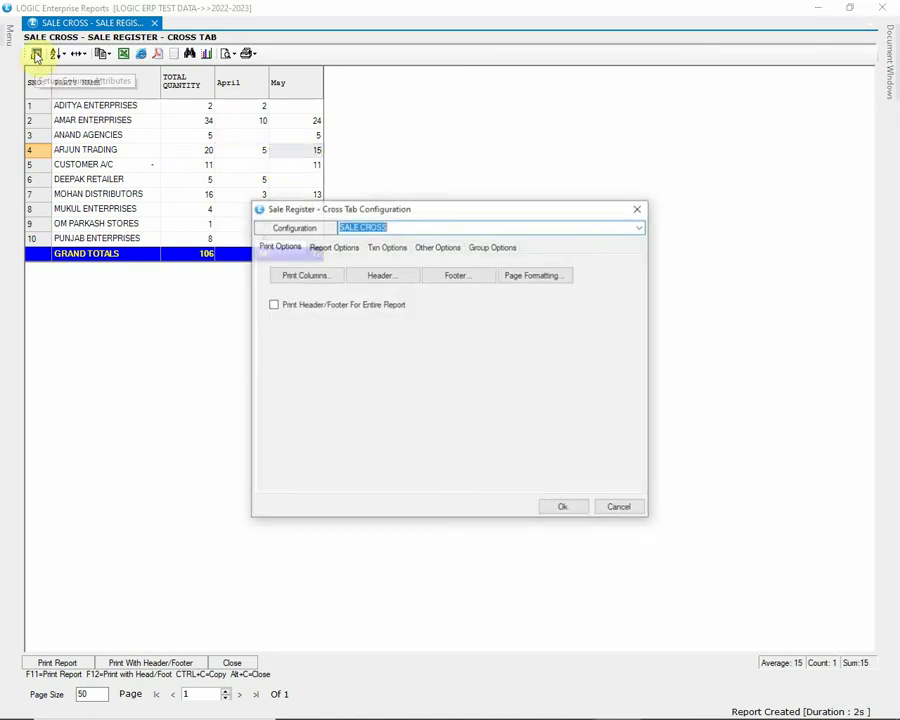
click(341, 250)
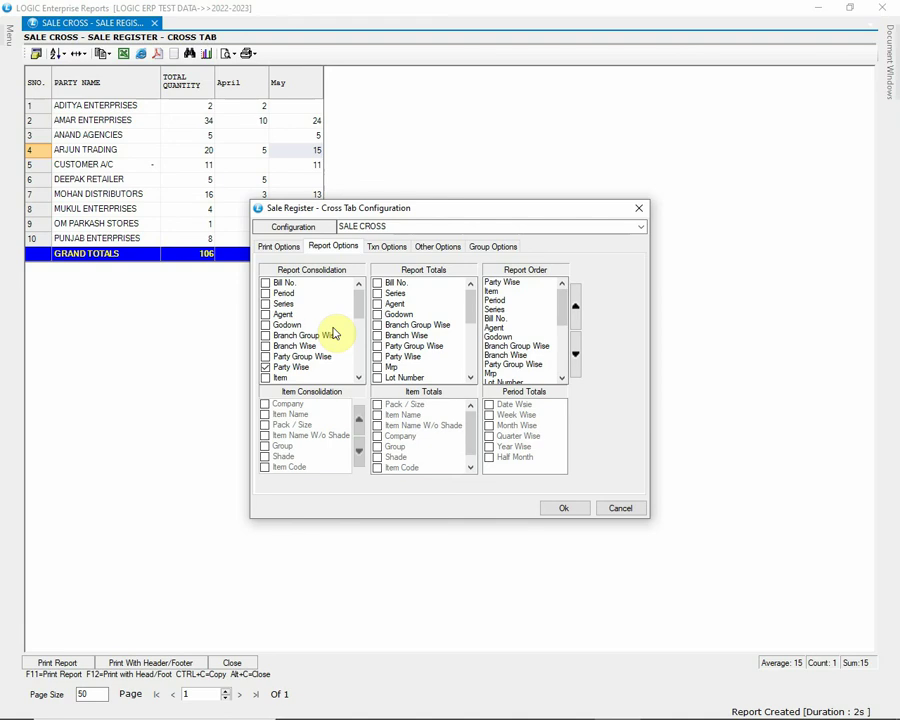
click(292, 367)
click(265, 378)
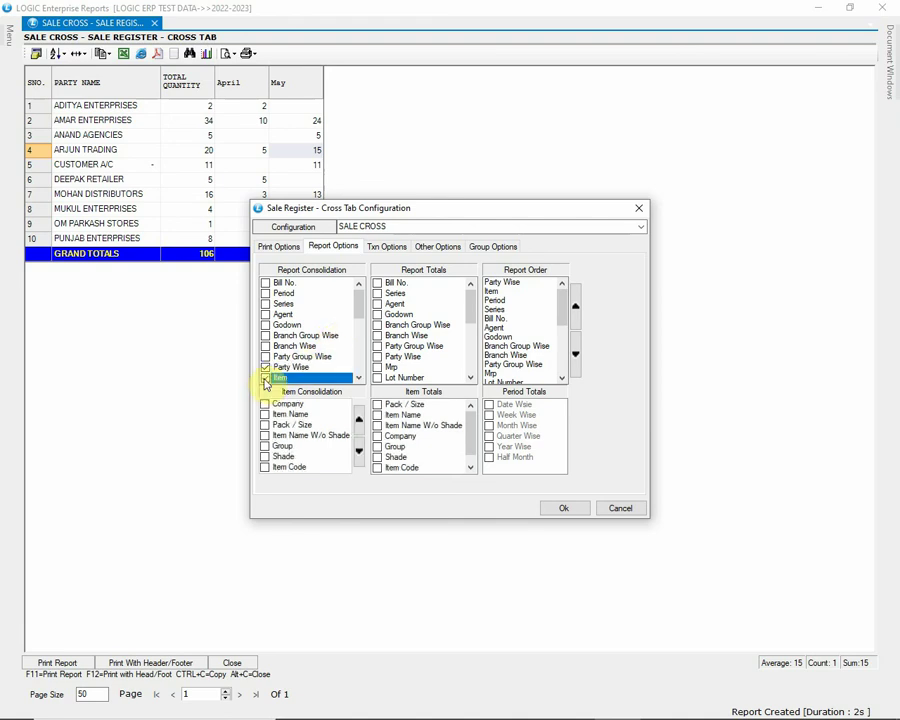
click(265, 414)
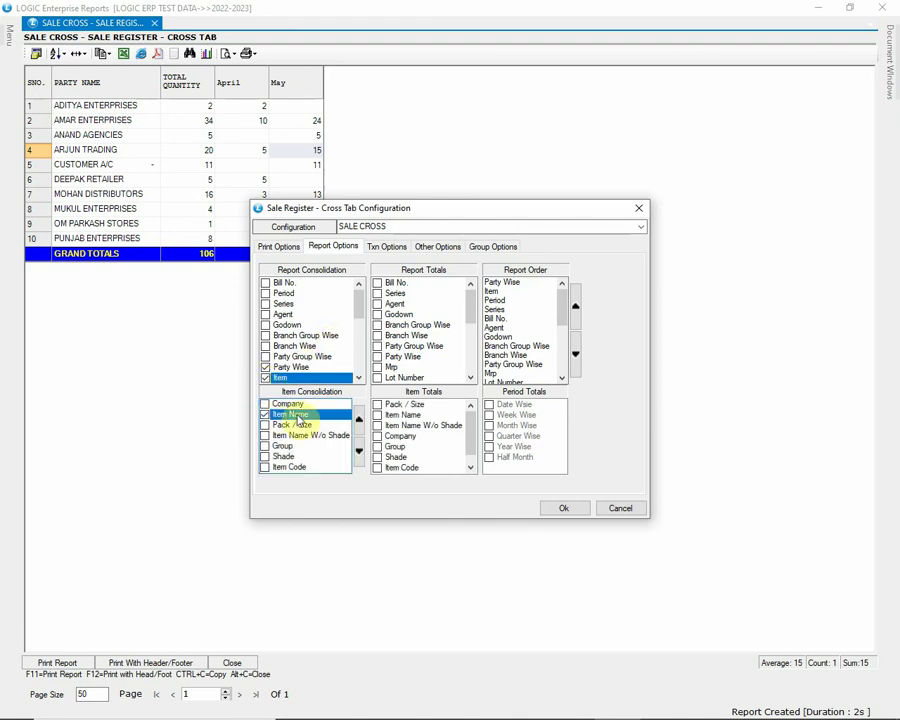
click(359, 420)
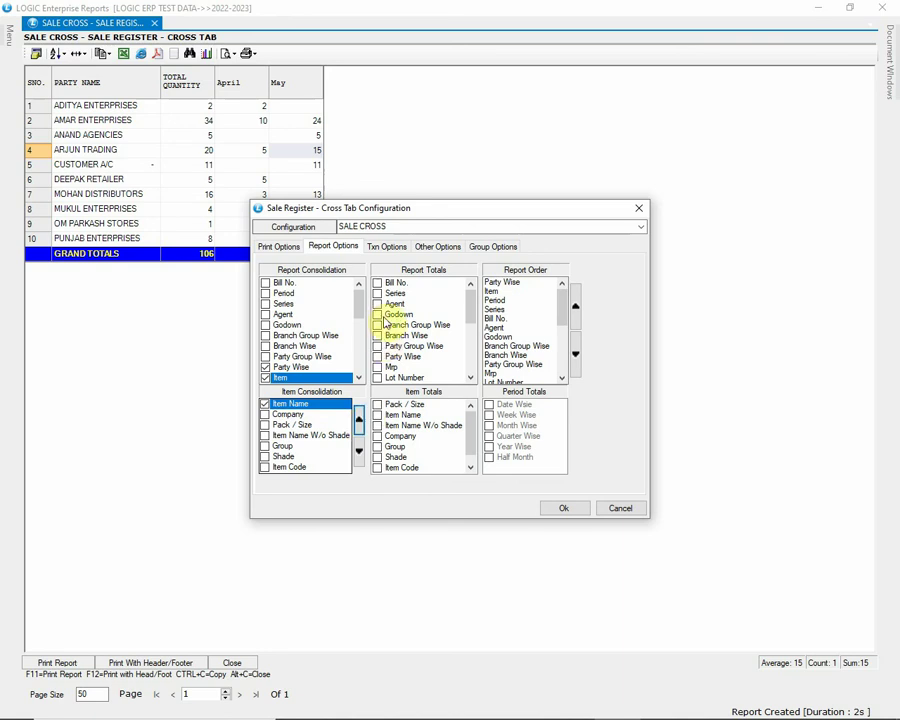
Enable Party Wise in Report Totals and save the configuration to regenerate the report.
click(382, 358)
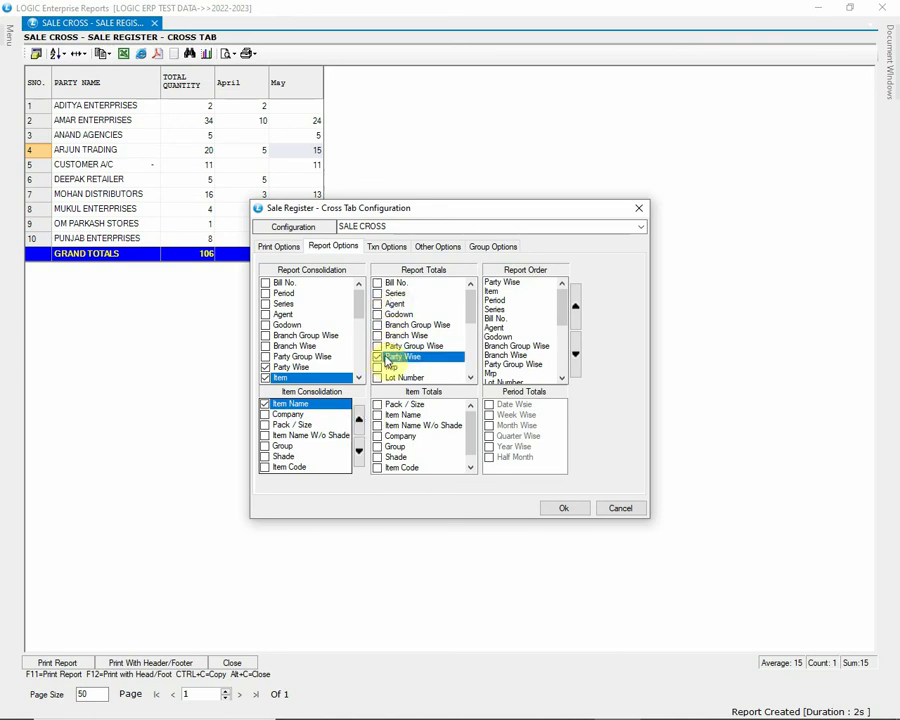
click(505, 290)
click(564, 508)
click(428, 412)
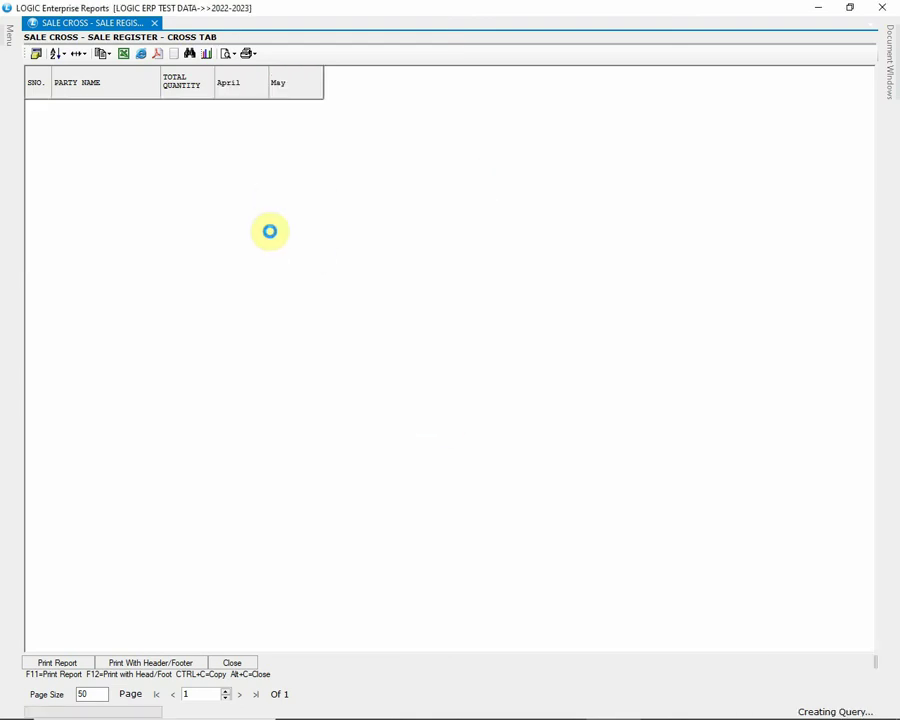
Add the Item Name column to the report, save the column changes, and review each party's items and totals.
click(40, 56)
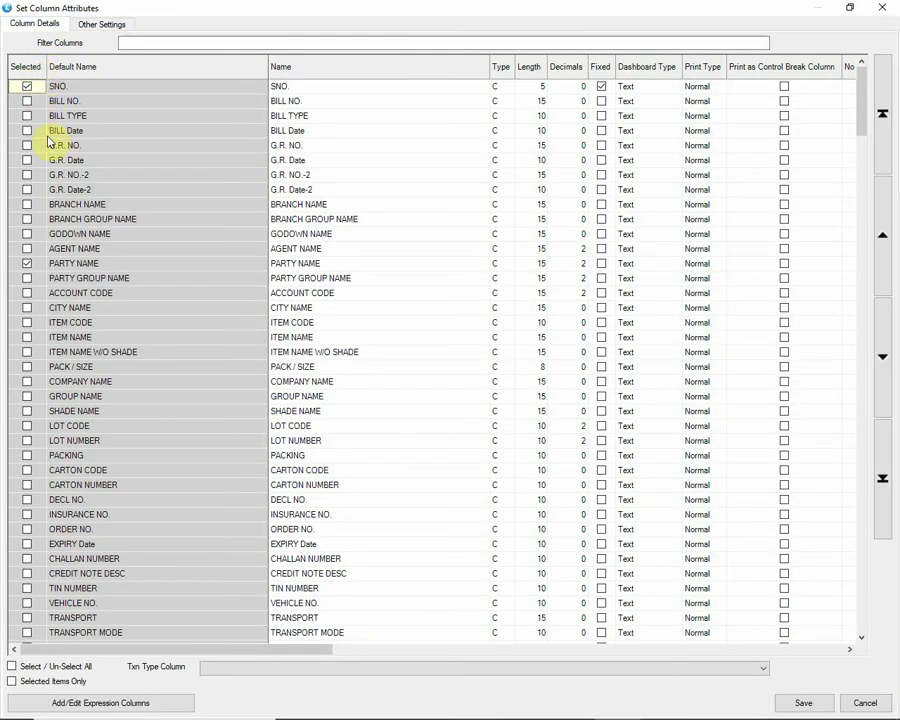
click(27, 337)
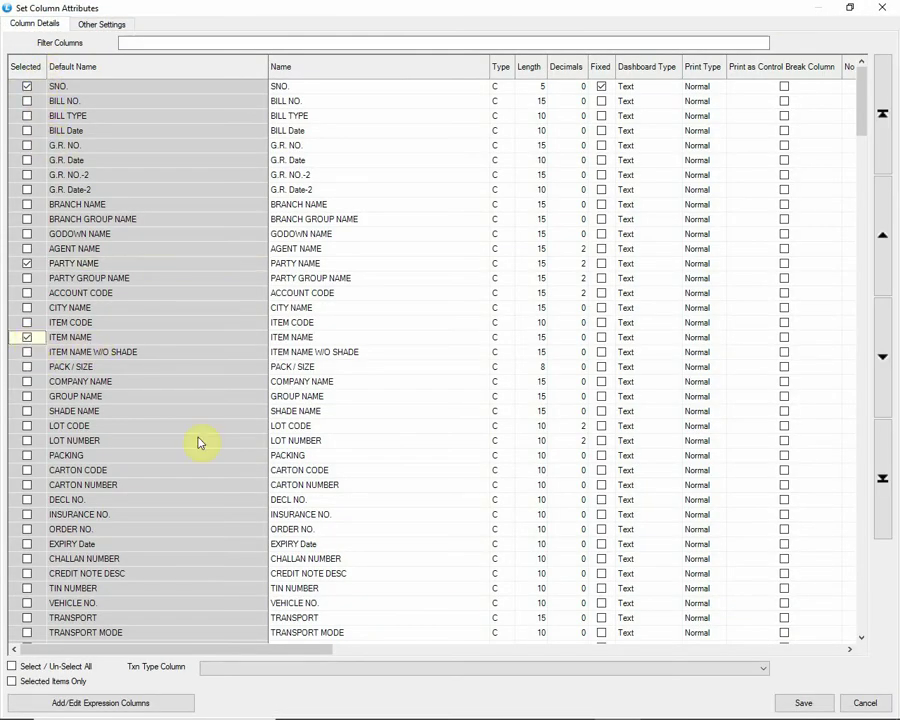
click(803, 703)
click(440, 414)
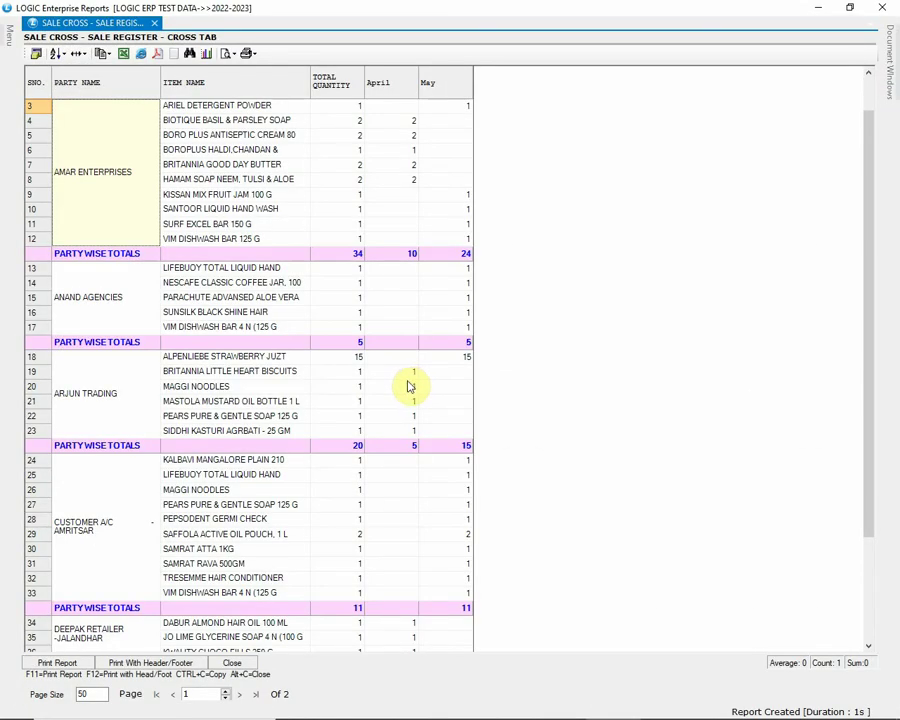
scroll(151, 380, down, 15)
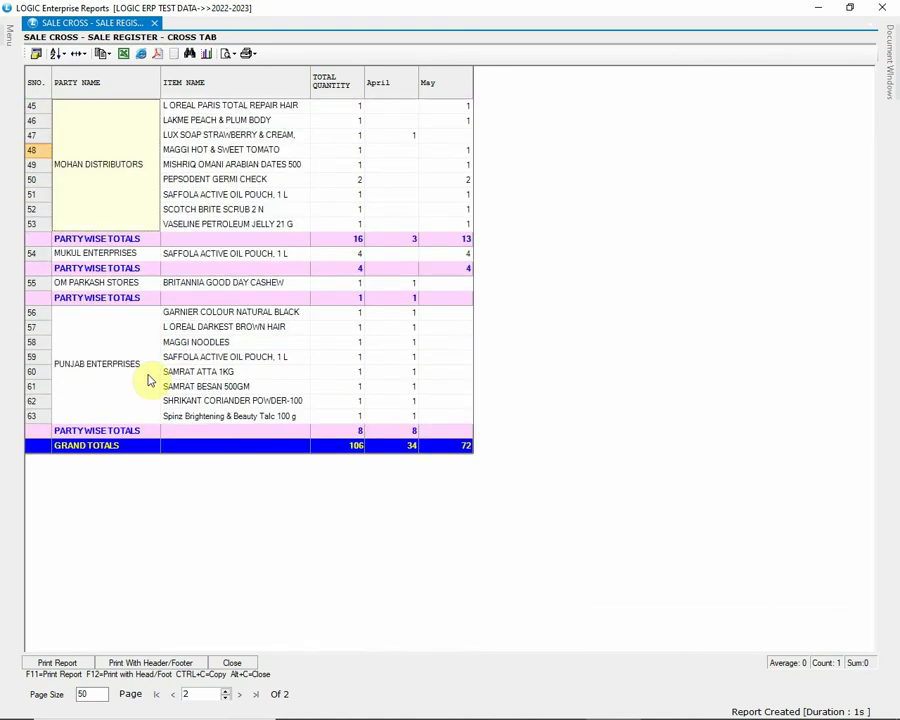
scroll(261, 384, up, 15)
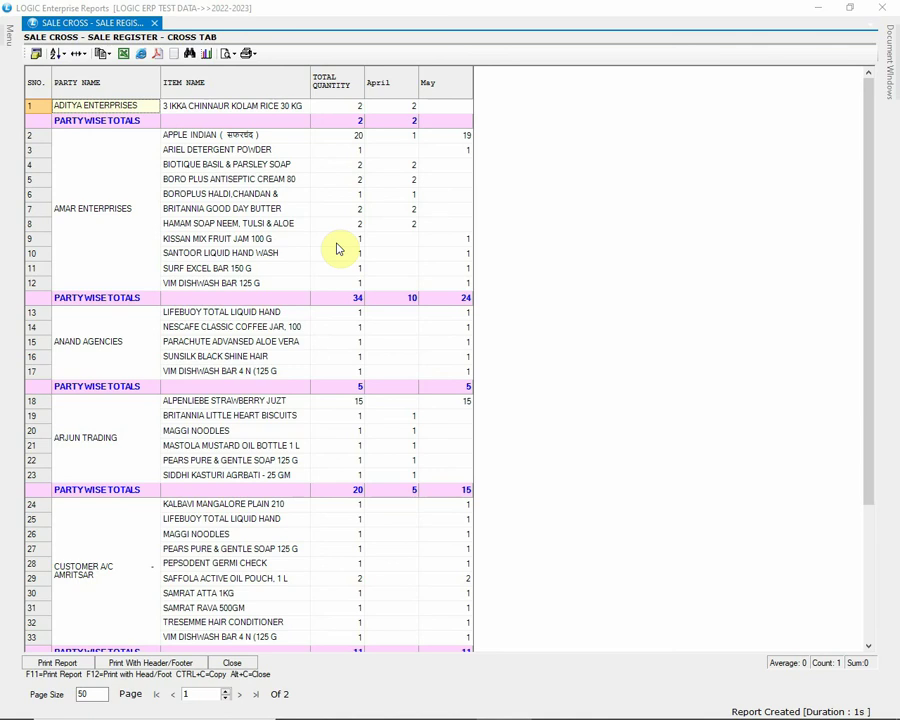
Reopen the configuration, exclude Party Wise from Report Consolidation, and add Group to Item Consolidation above Item Name.
key(F12)
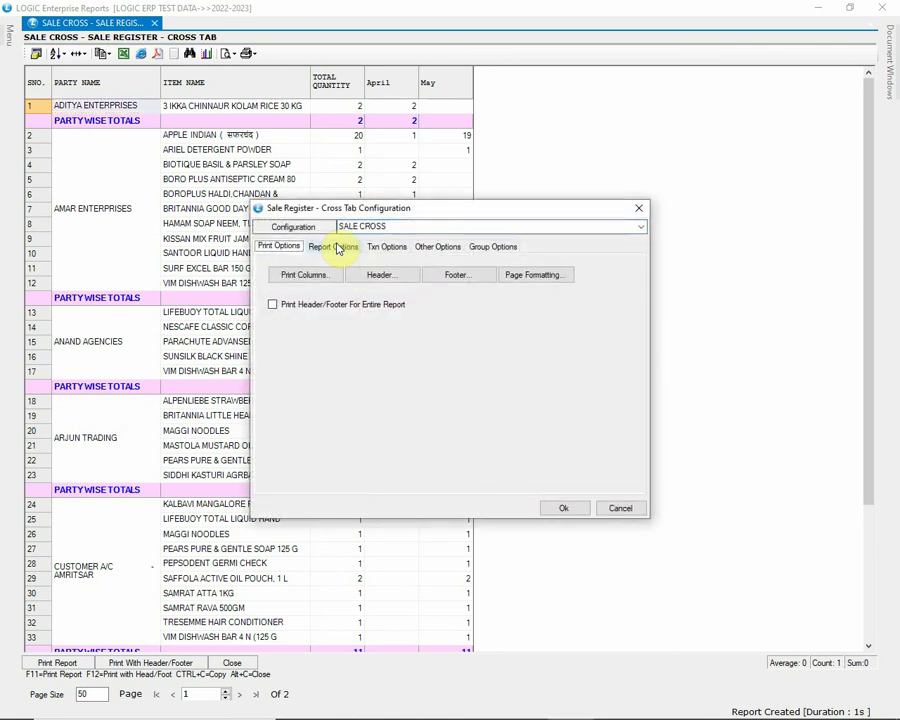
click(338, 248)
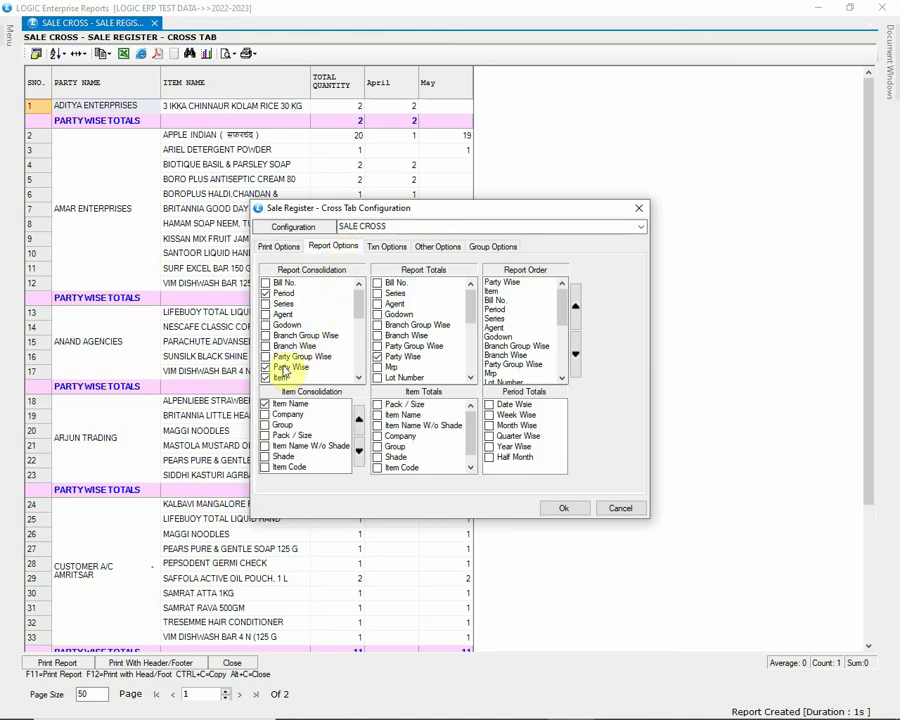
click(282, 368)
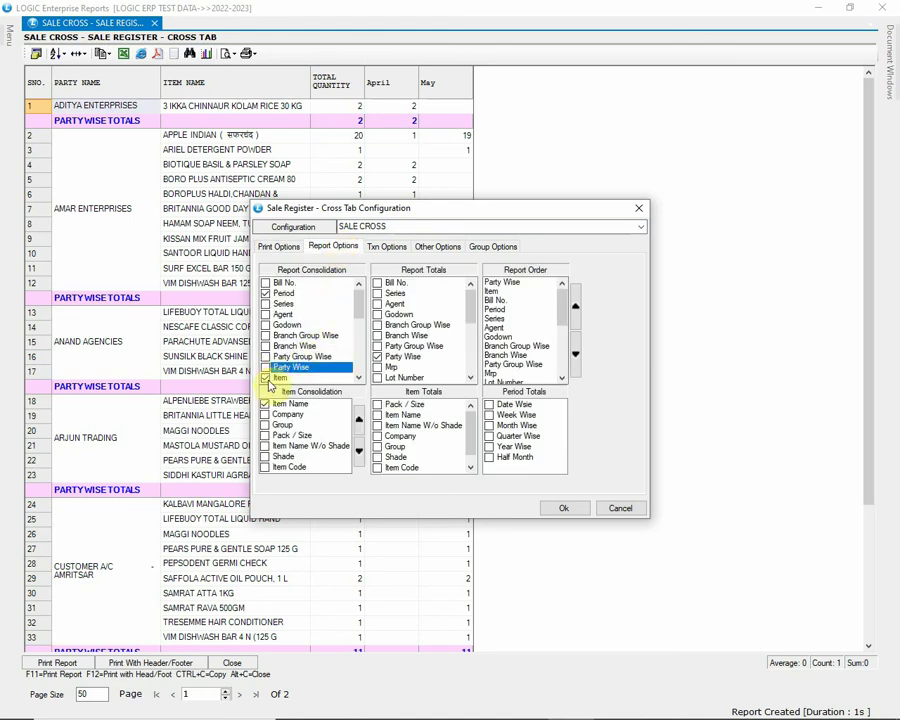
click(270, 403)
click(270, 414)
click(269, 425)
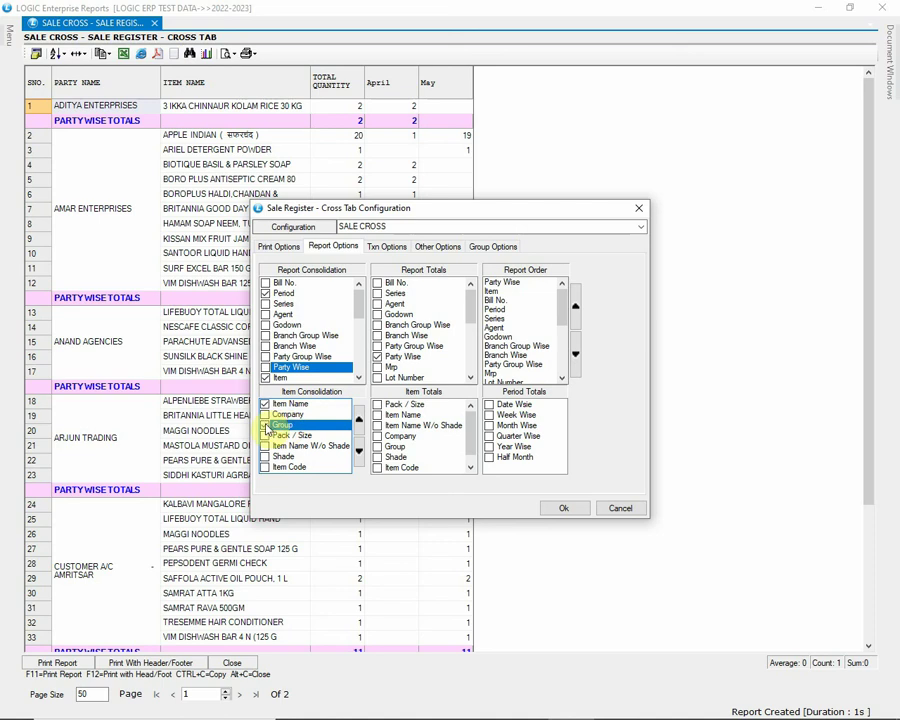
click(358, 421)
click(358, 421)
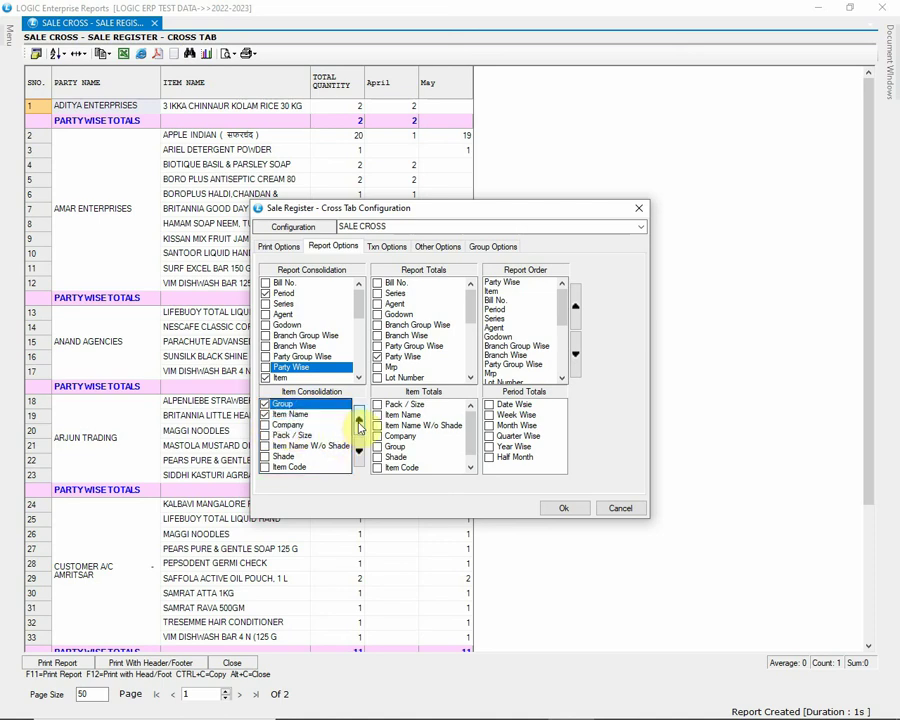
Move Item to the first position in the Report Order, enable Group in Item Totals, and save the configuration.
click(495, 291)
click(575, 305)
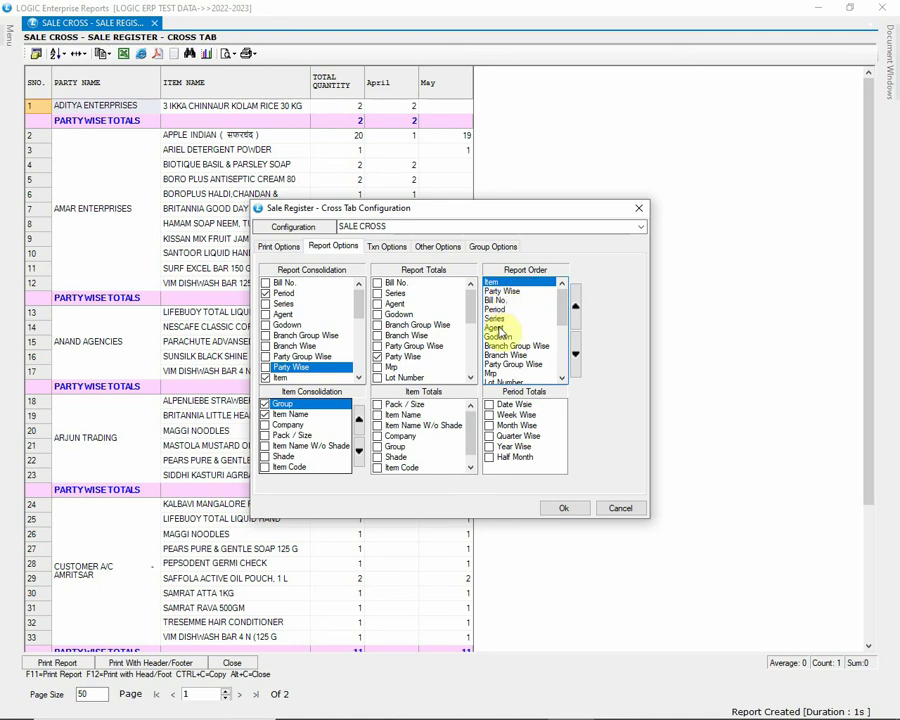
click(392, 446)
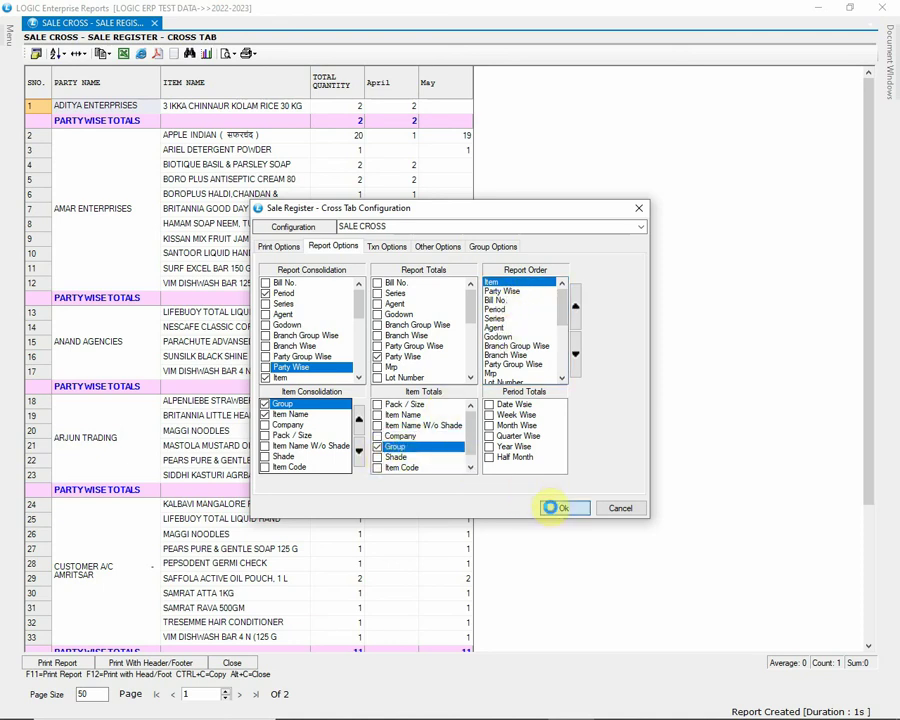
click(563, 508)
click(428, 414)
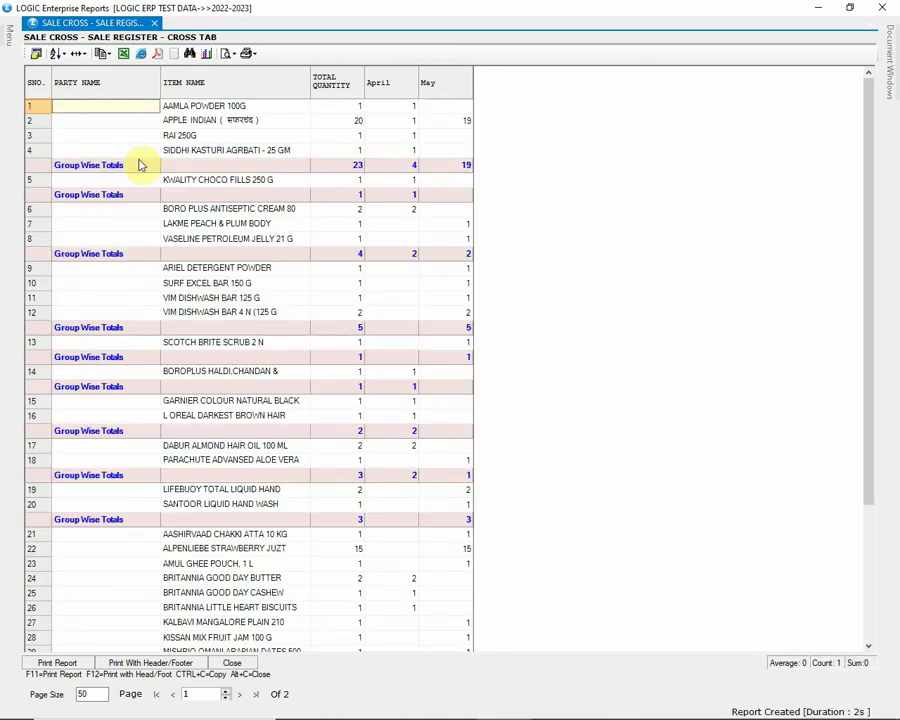
Replace the Party Name column with Group Name, save the column changes, and review the items and totals of each group.
click(35, 54)
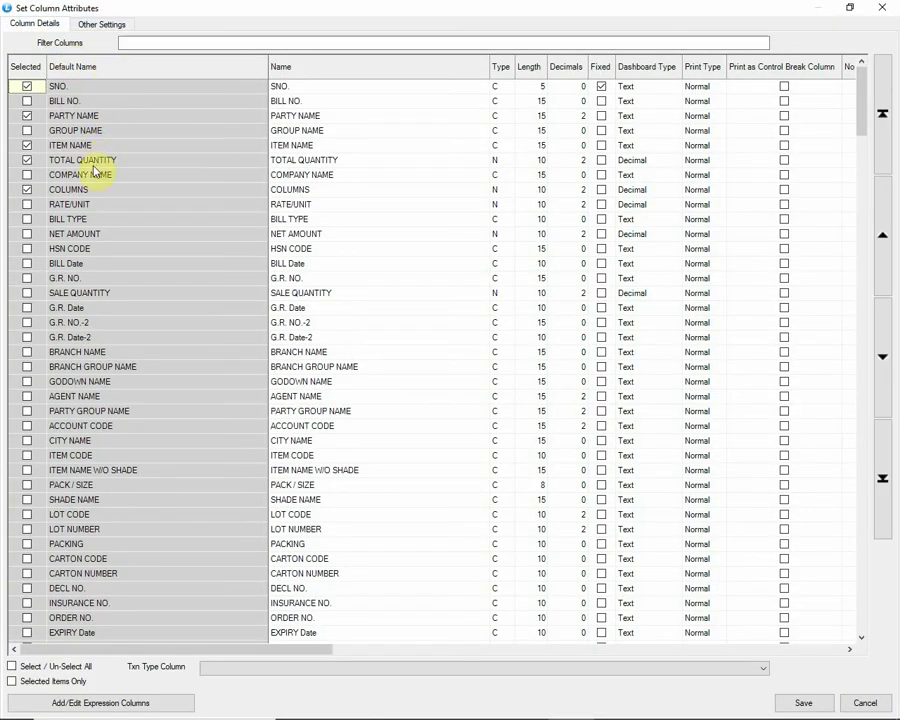
click(27, 132)
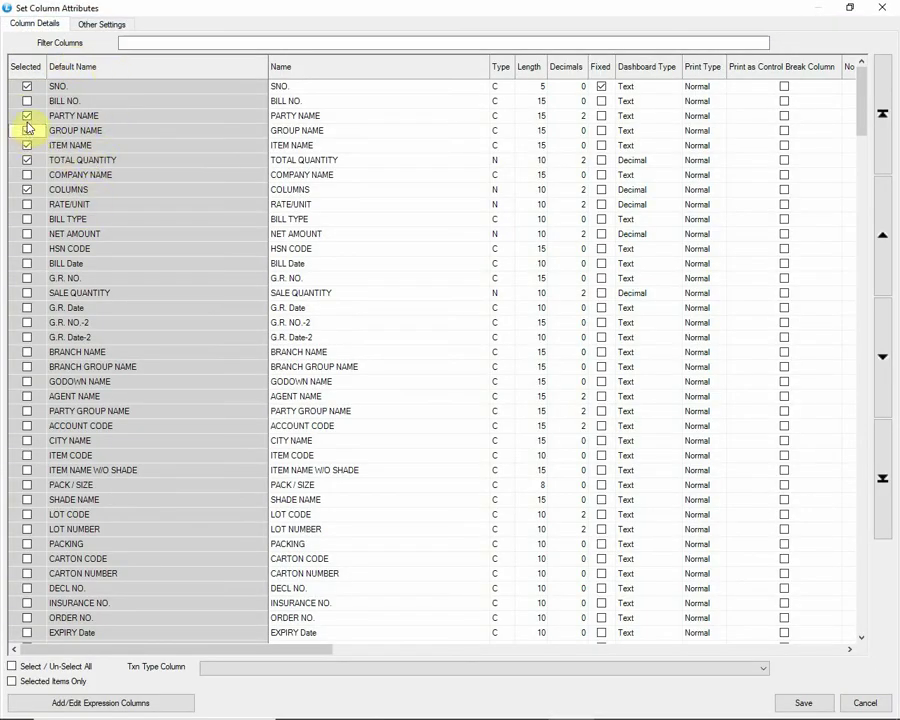
click(27, 116)
click(805, 704)
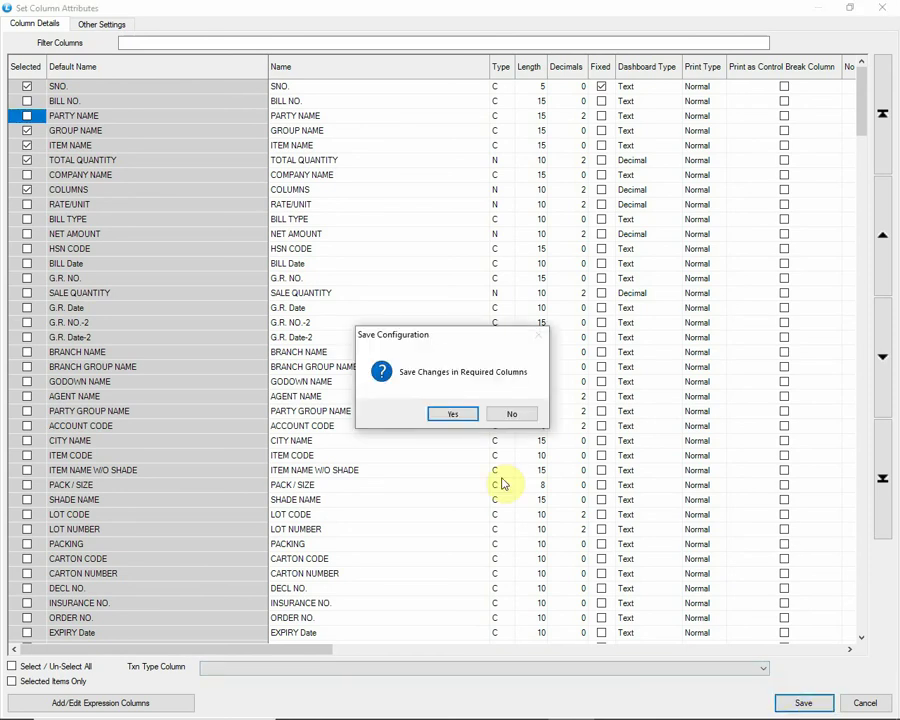
click(467, 412)
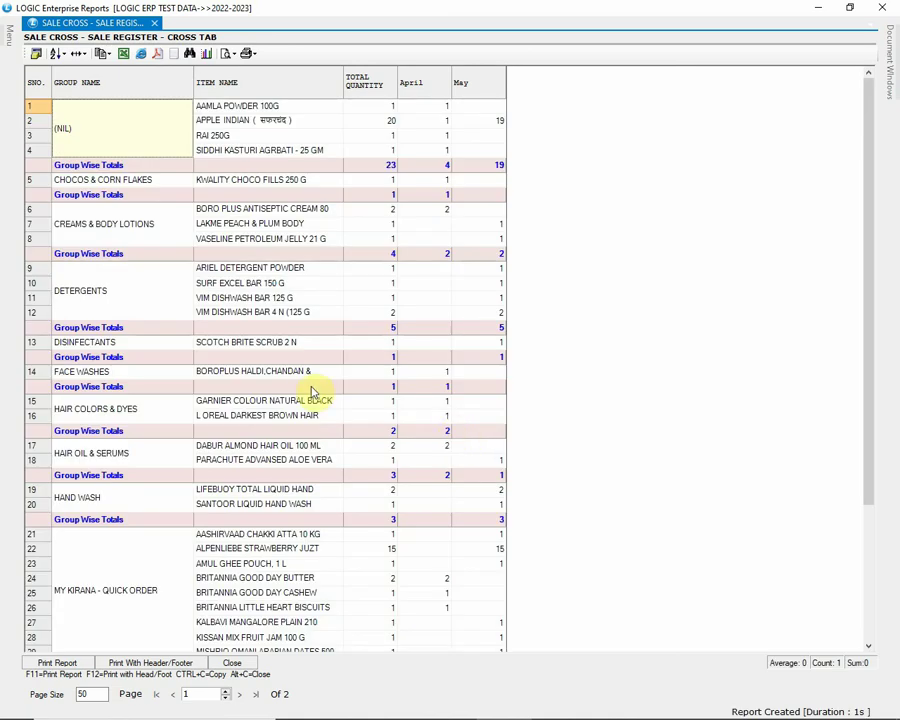
click(147, 179)
click(215, 182)
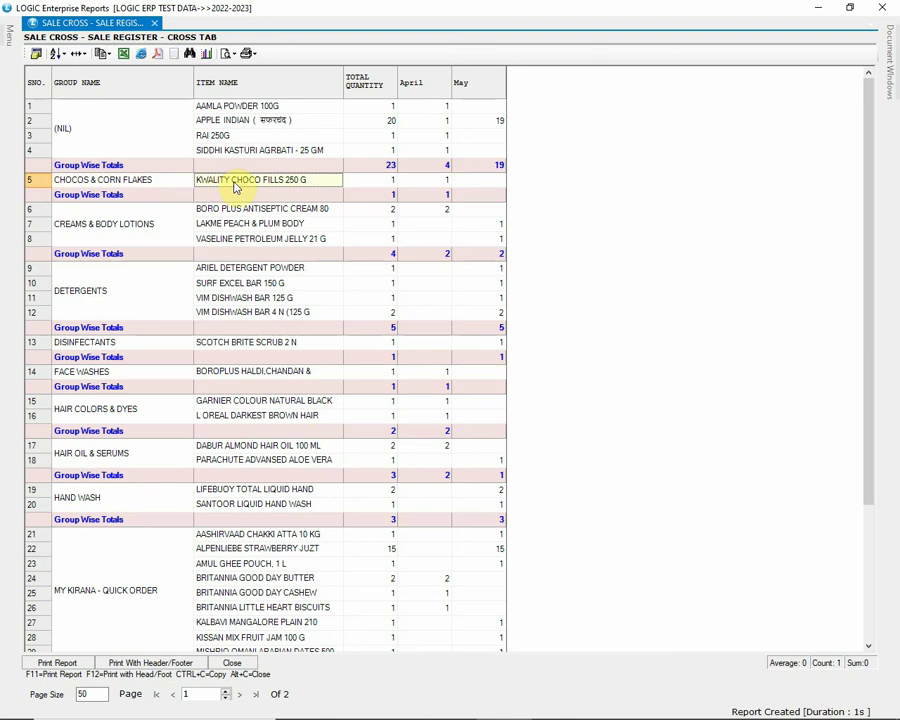
scroll(540, 295, down, 4)
scroll(540, 295, up, 4)
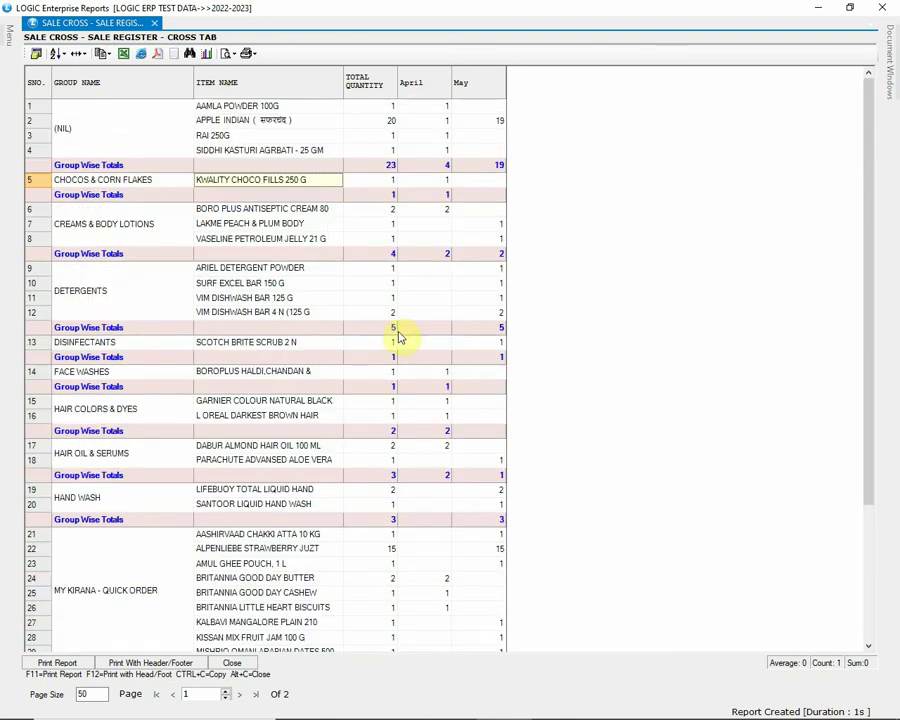
Remove the Item Name column from the report and save the column changes.
click(36, 56)
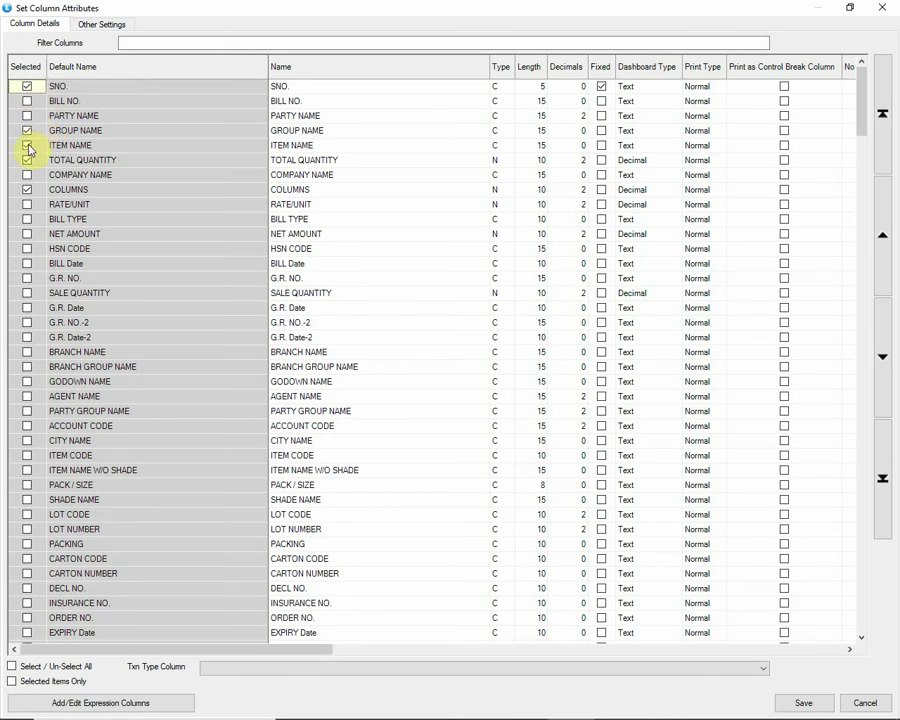
click(27, 145)
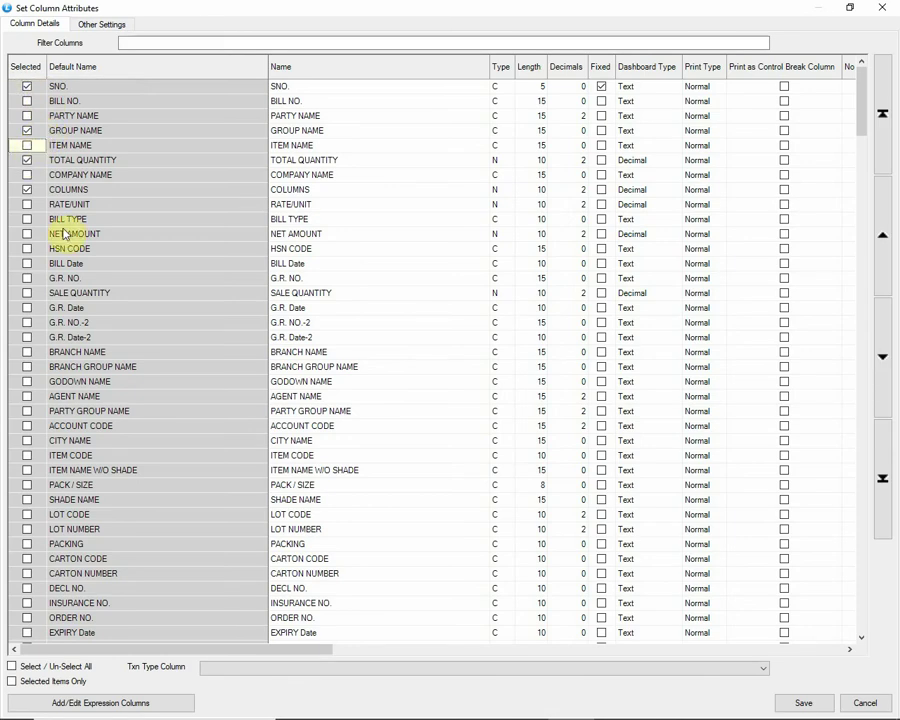
click(804, 703)
click(456, 414)
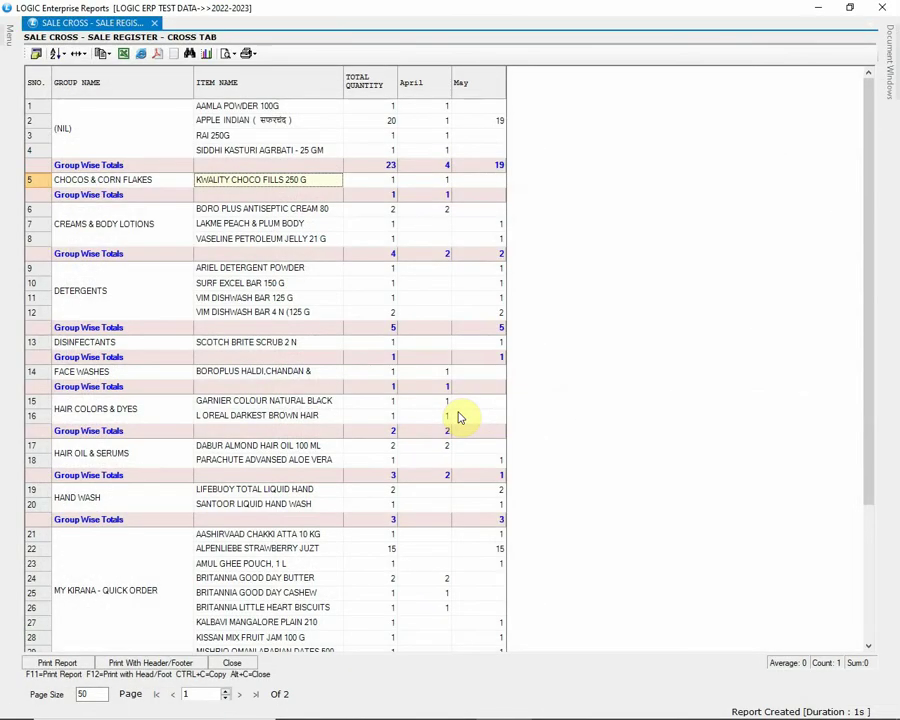
In the report configuration, exclude Item Name from Item Consolidation, disable the Party Wise and Group totals, and save to regenerate the report.
key(F12)
click(350, 246)
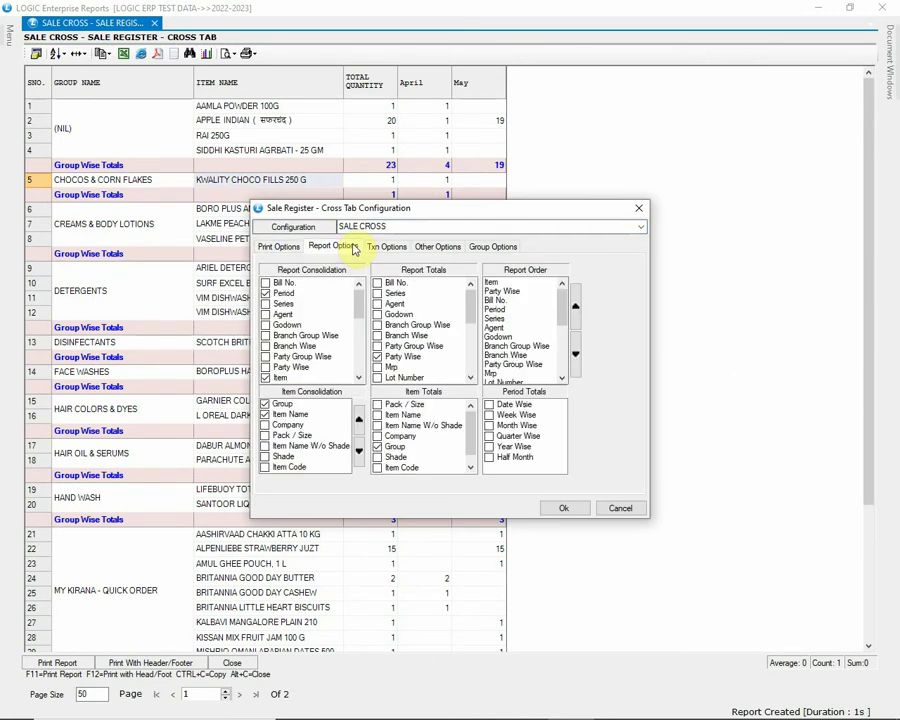
click(265, 415)
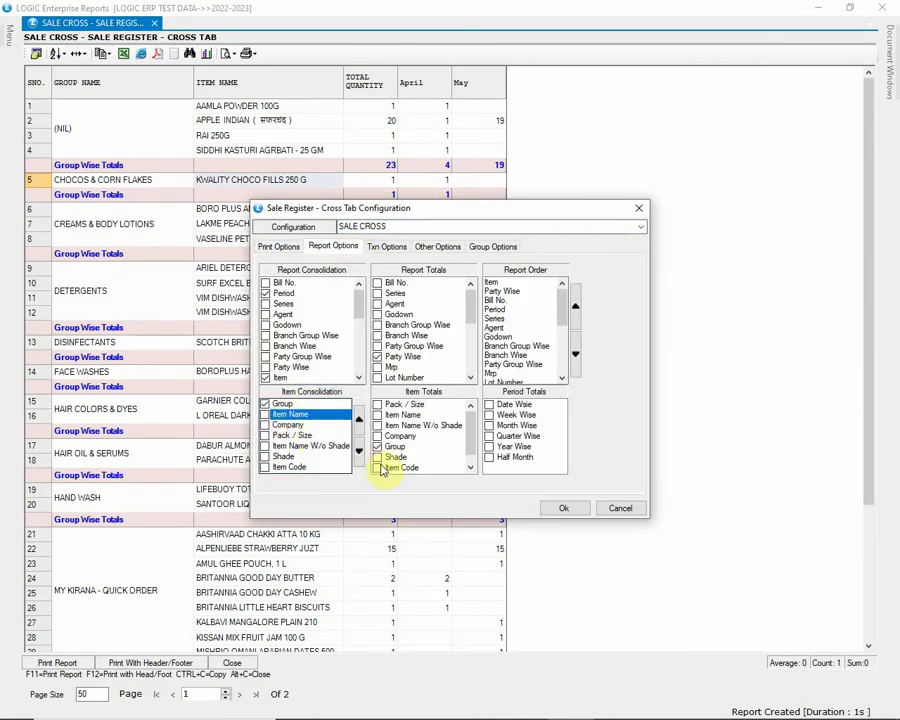
click(384, 357)
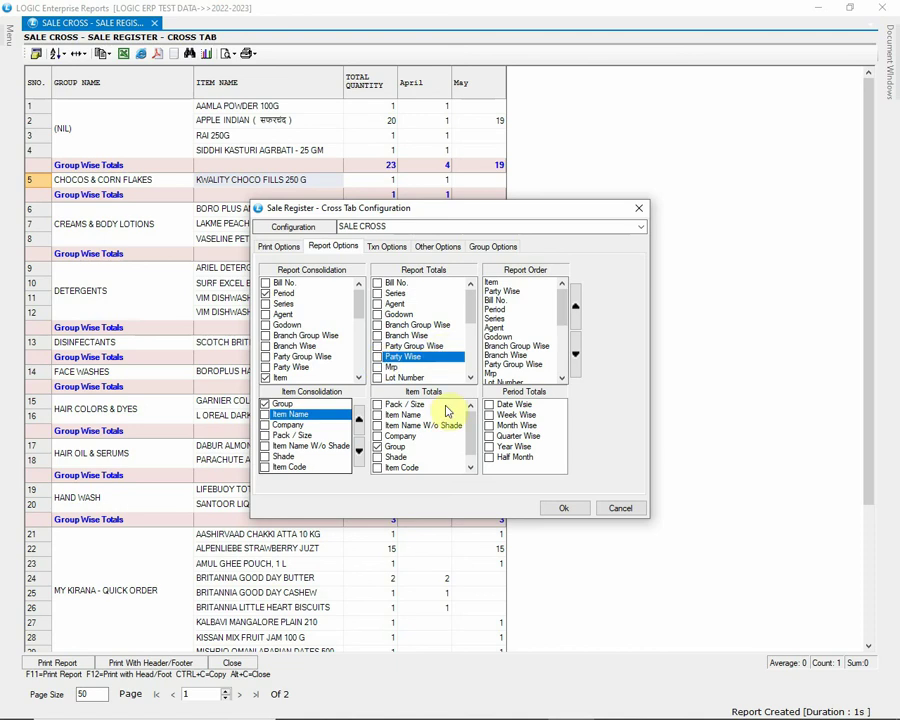
click(380, 447)
click(556, 508)
click(428, 411)
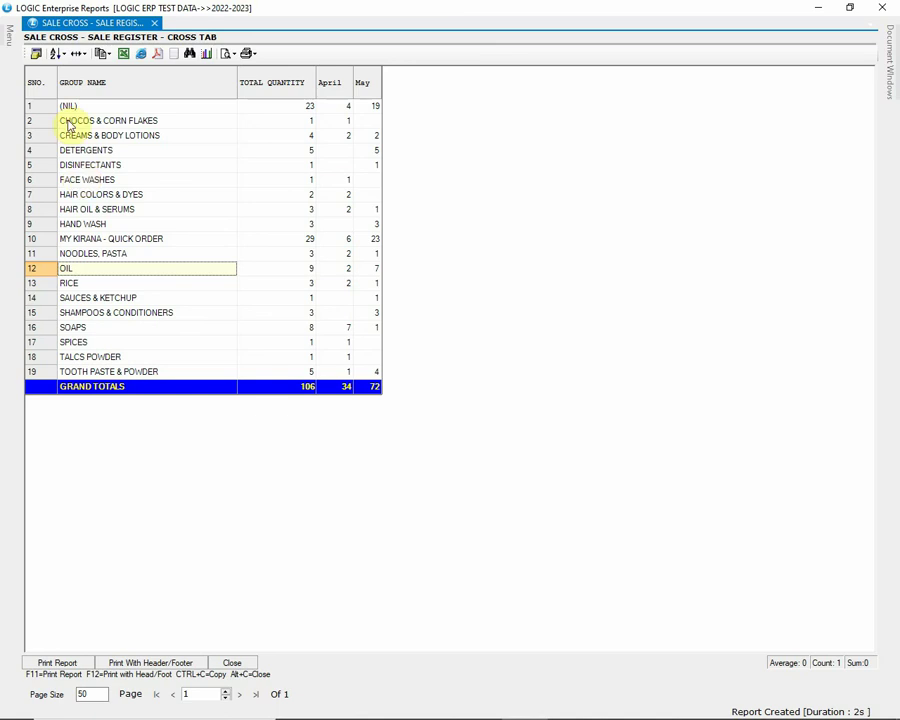
click(57, 54)
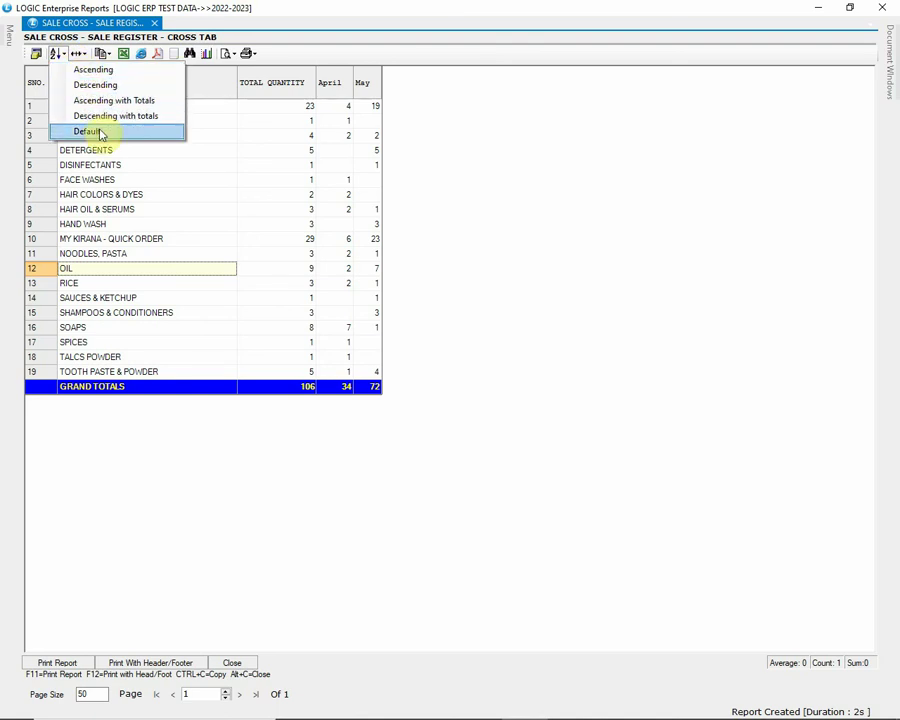
click(68, 68)
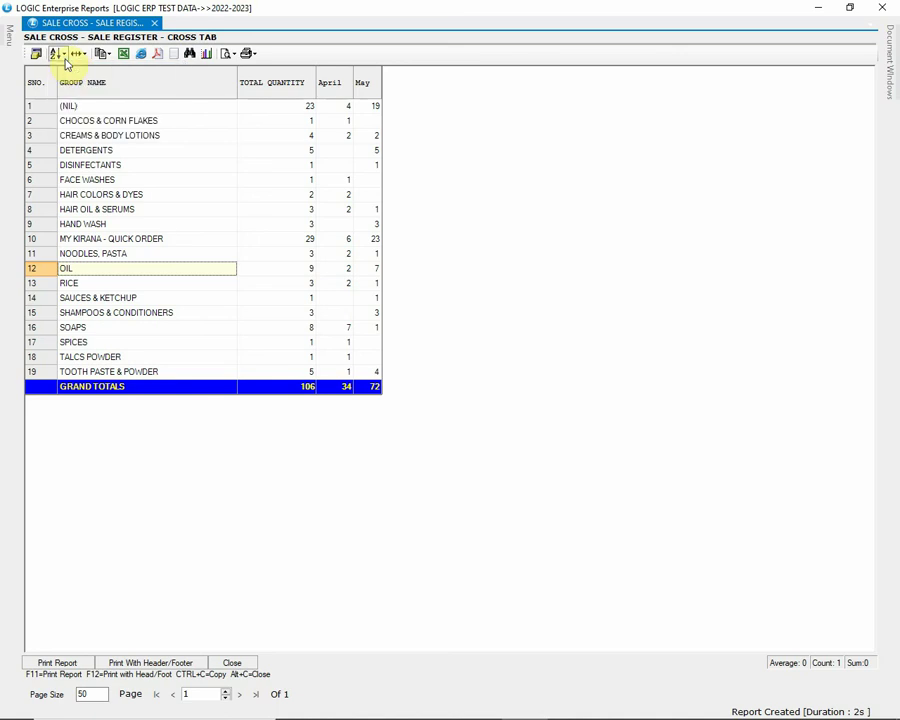
Adjust the group-wise report's column widths to fit their contents.
click(82, 57)
click(112, 66)
click(84, 55)
click(104, 84)
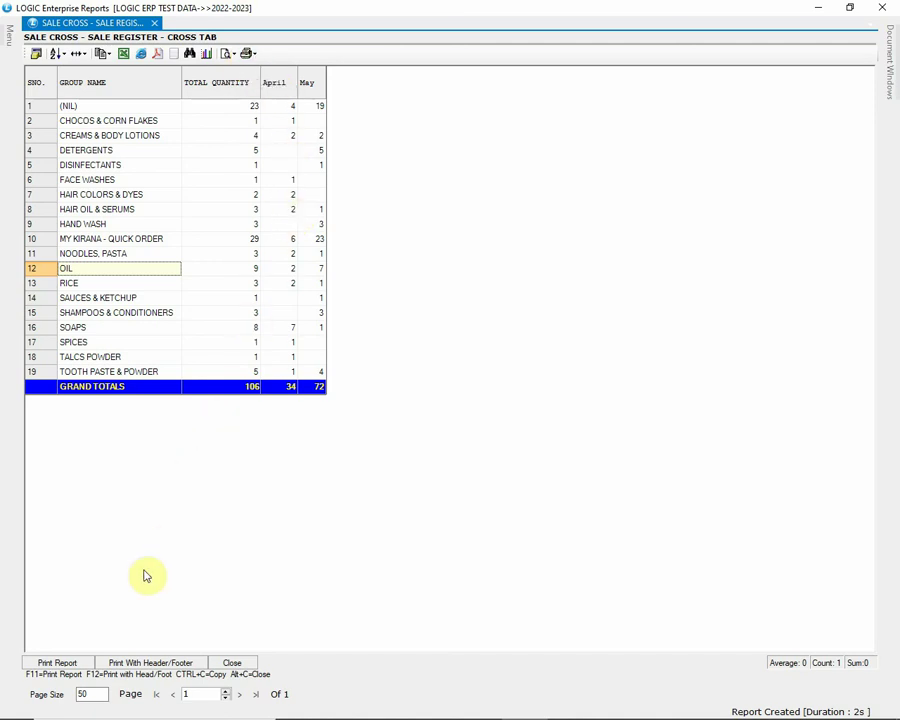
Open the report's print preview in RTF mode and set its font to Courier New, Regular, size 8.
click(70, 662)
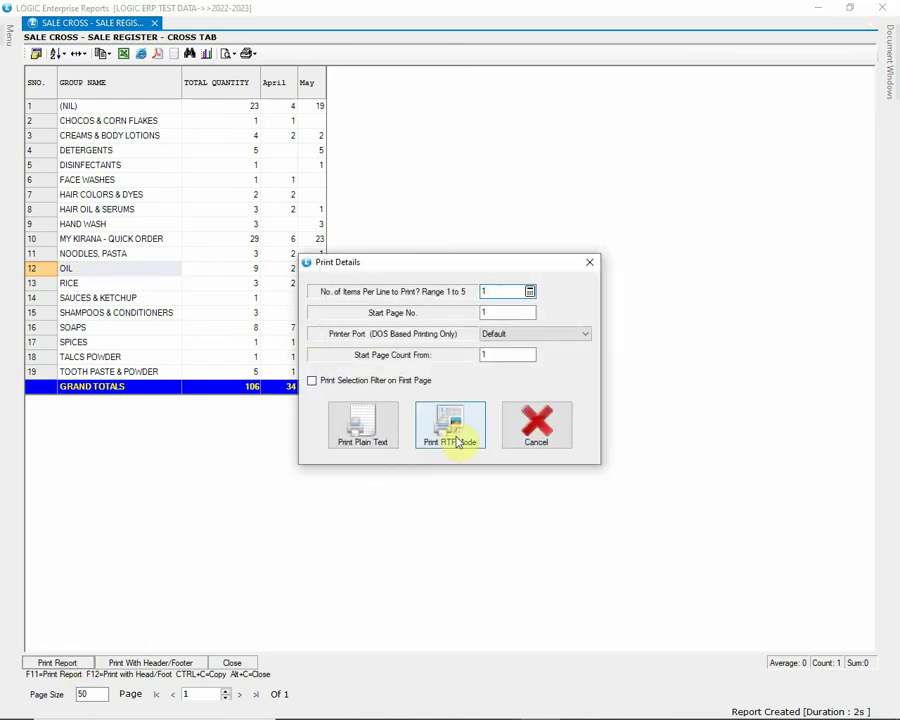
click(456, 441)
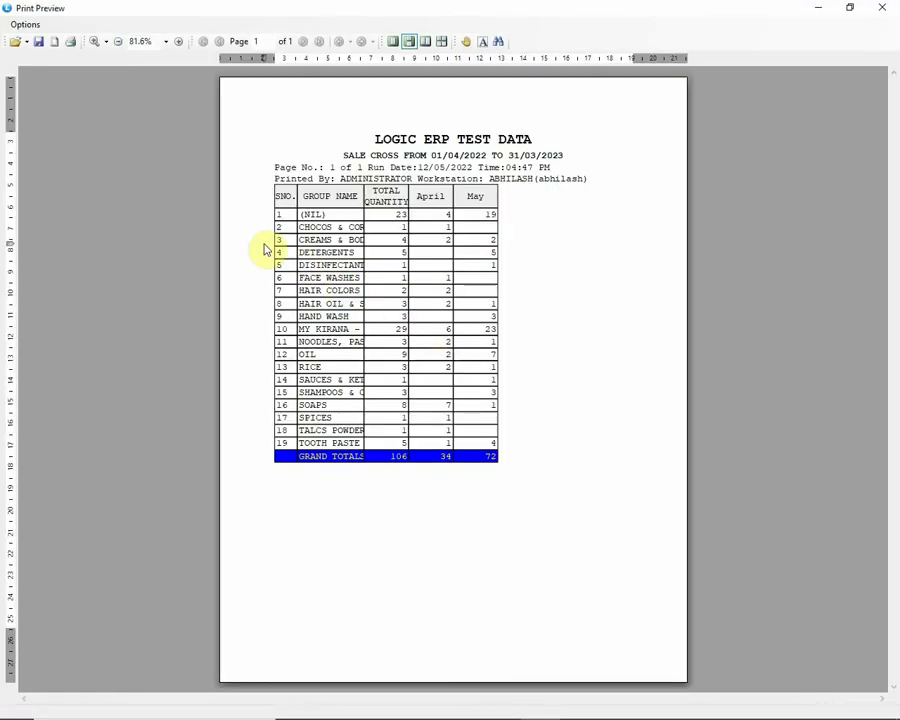
click(24, 24)
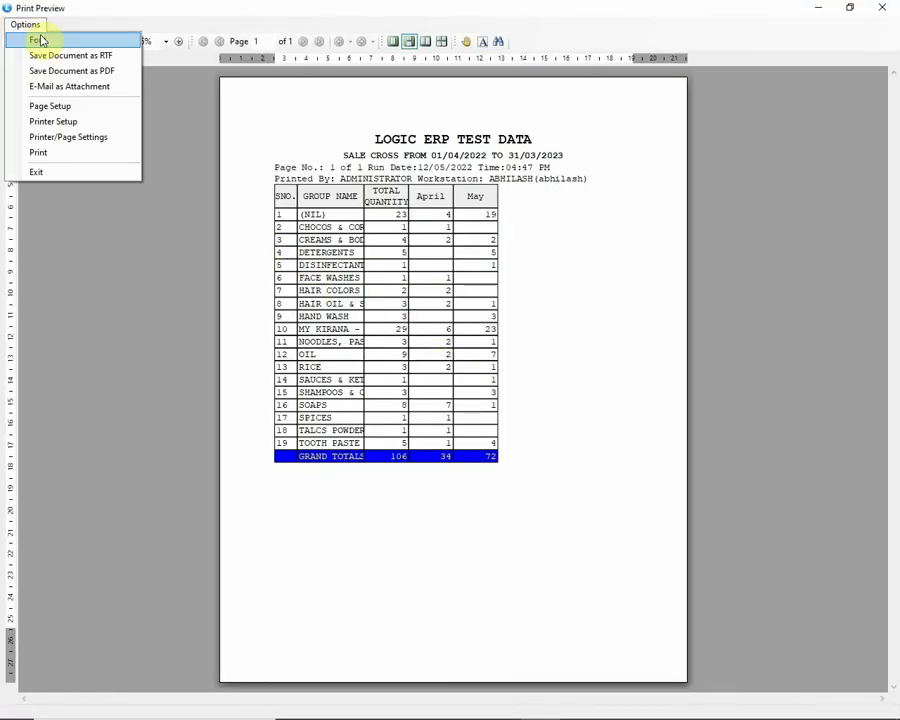
click(108, 41)
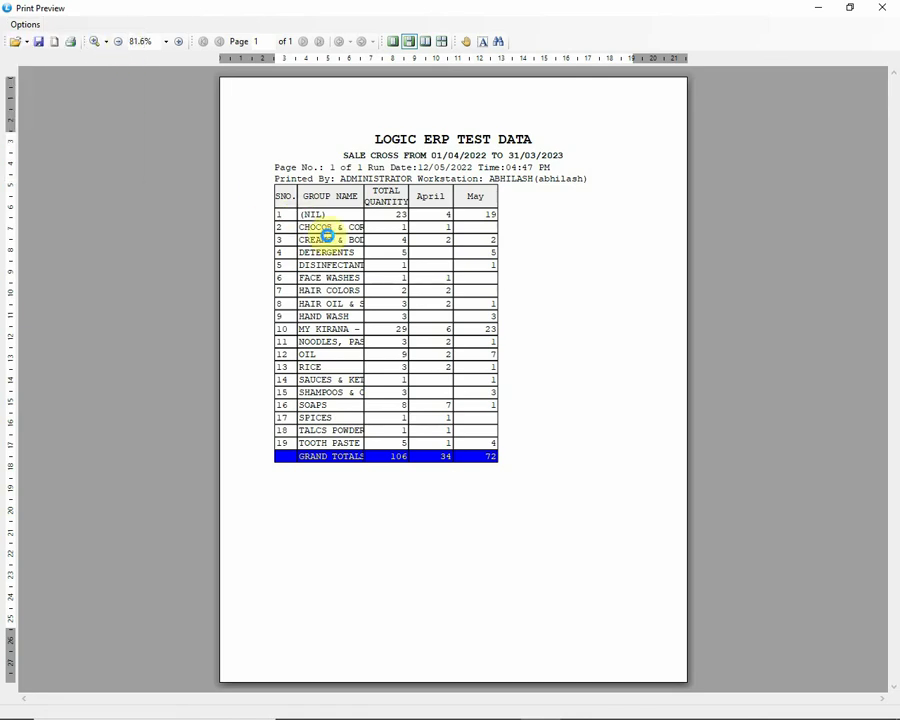
text(COUR)
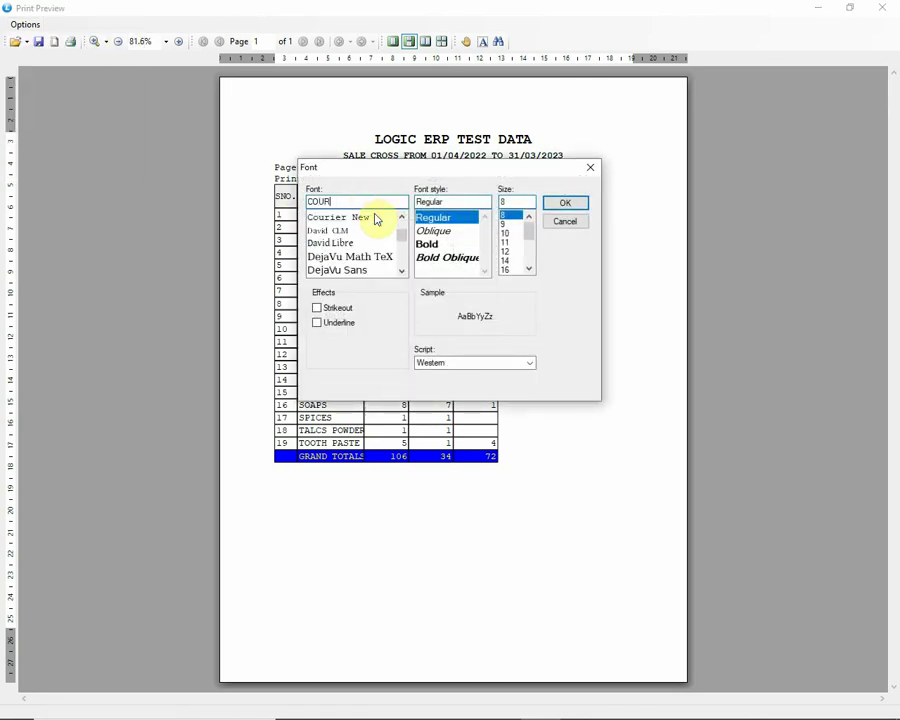
click(376, 219)
click(565, 203)
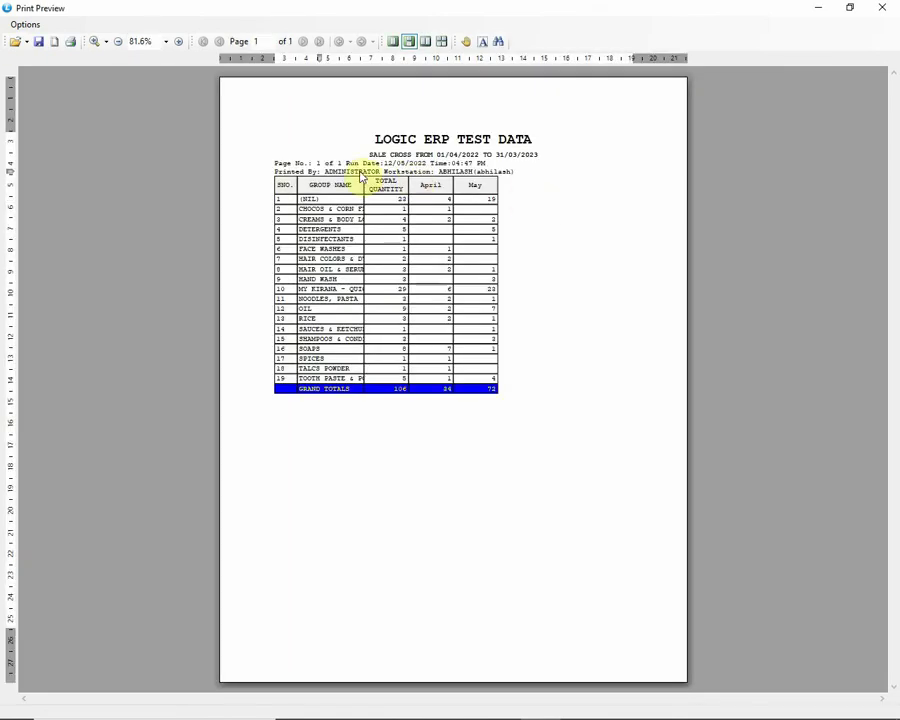
In the printer and page settings, enable Paper with size A4, check the printer selection, and apply the settings to the preview.
click(23, 27)
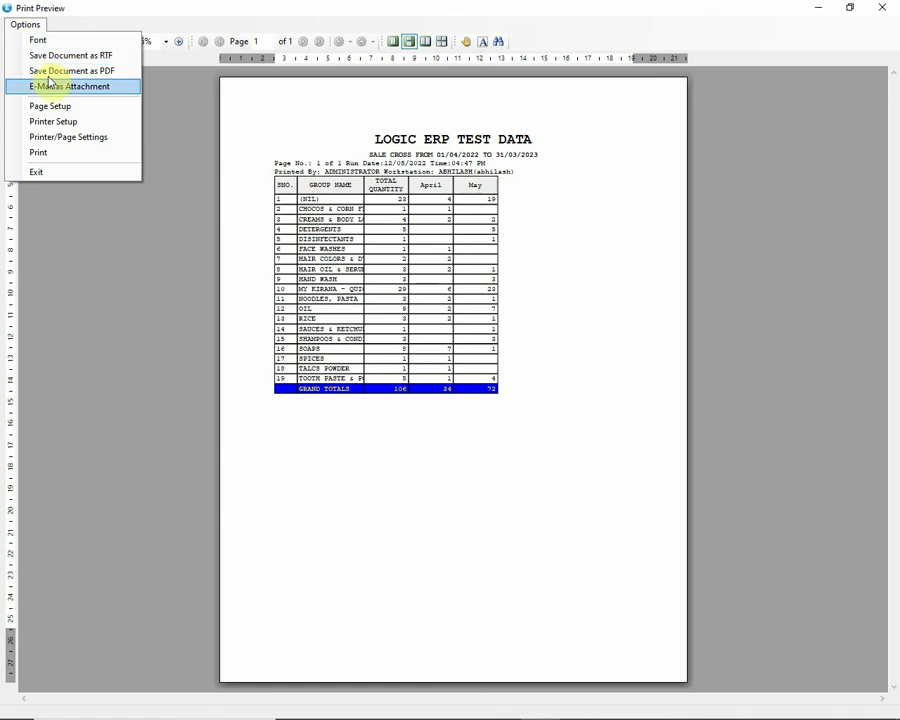
click(79, 139)
click(288, 312)
click(352, 315)
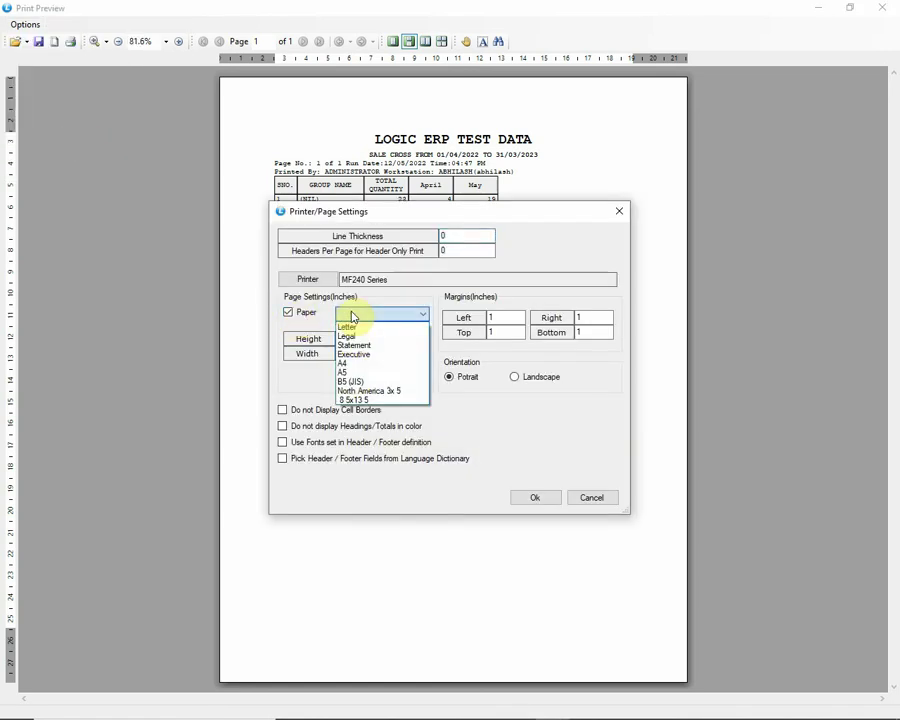
click(368, 364)
click(310, 281)
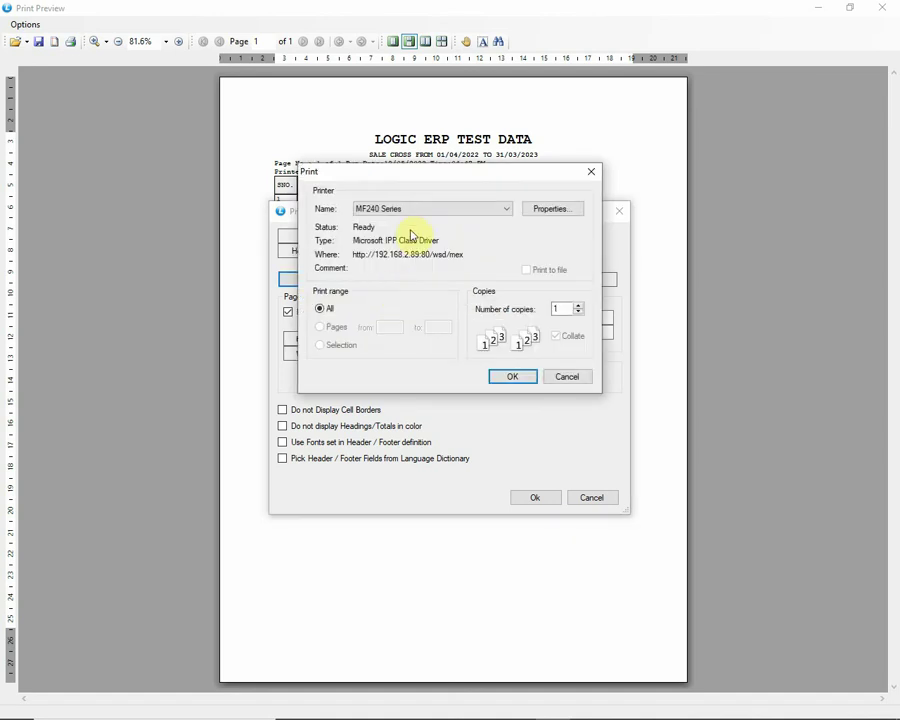
click(594, 173)
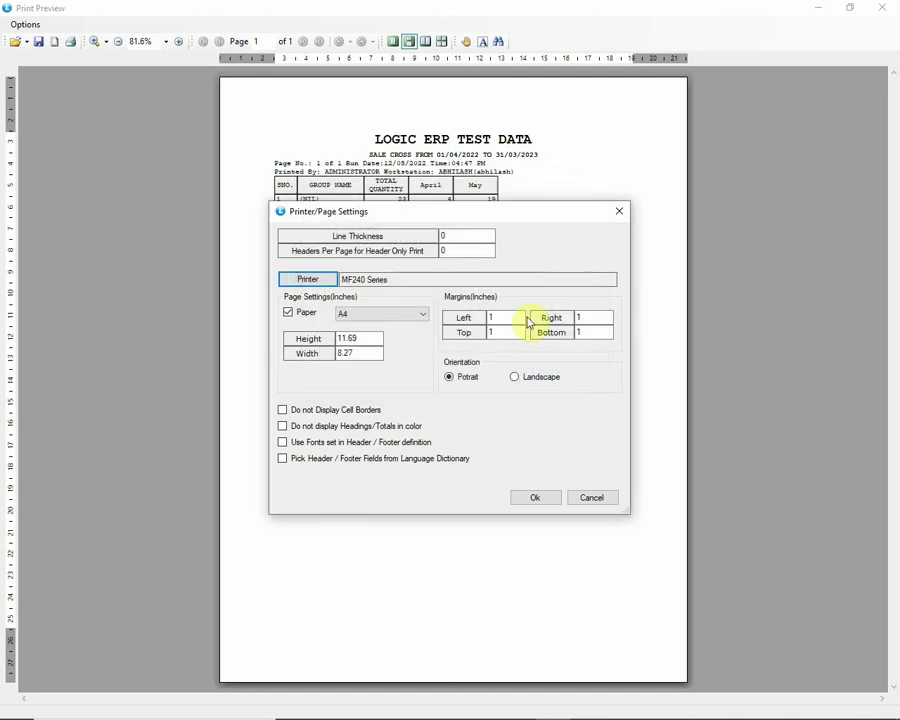
click(537, 497)
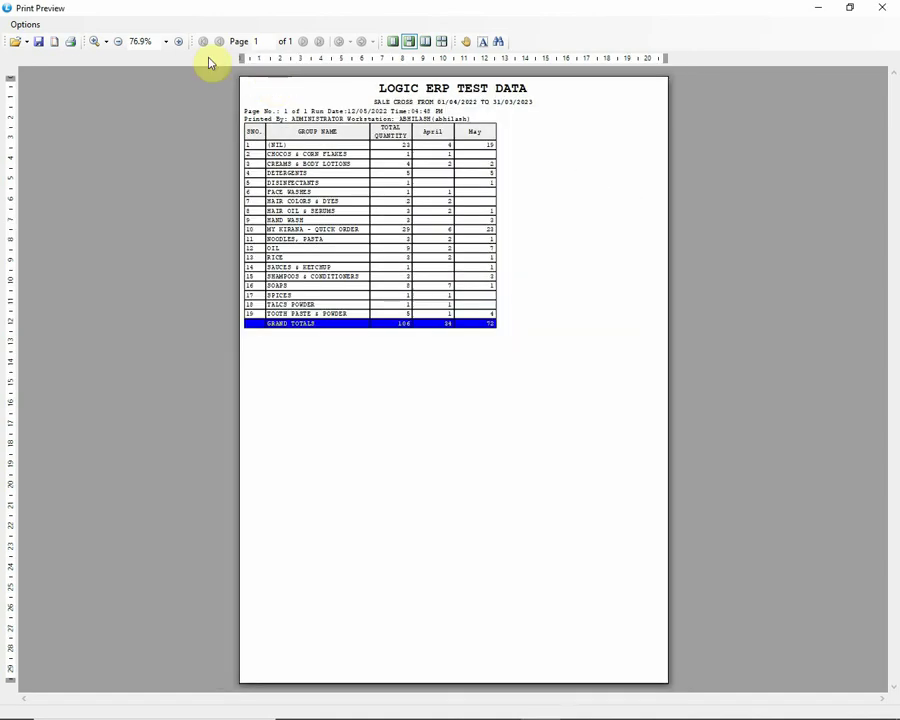
Enlarge the print preview to 125% to inspect the page, and return to the report's selection screen to review its filters.
click(179, 44)
click(179, 44)
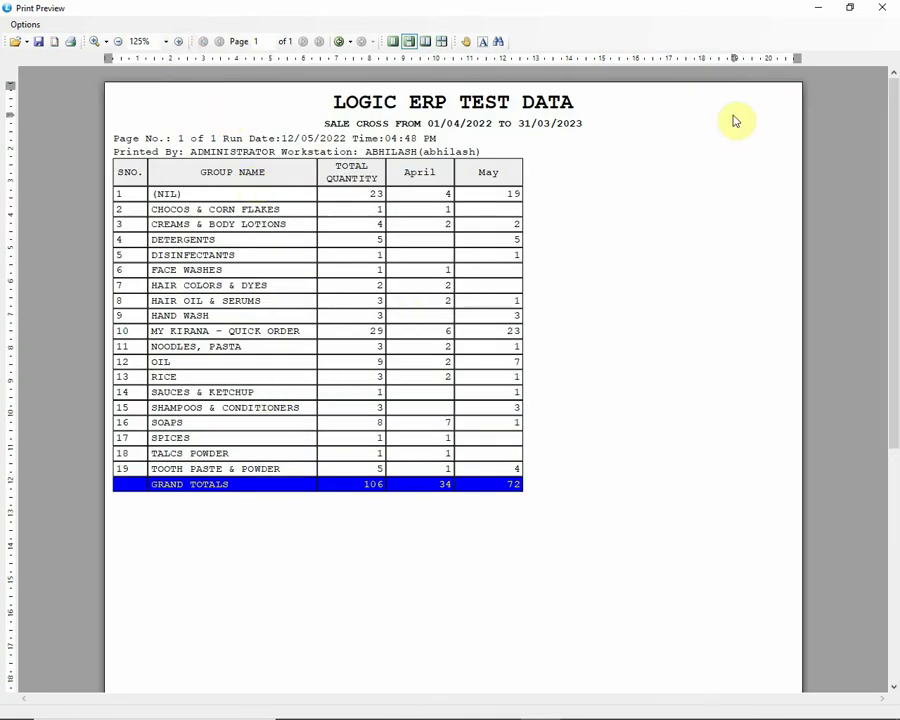
click(882, 8)
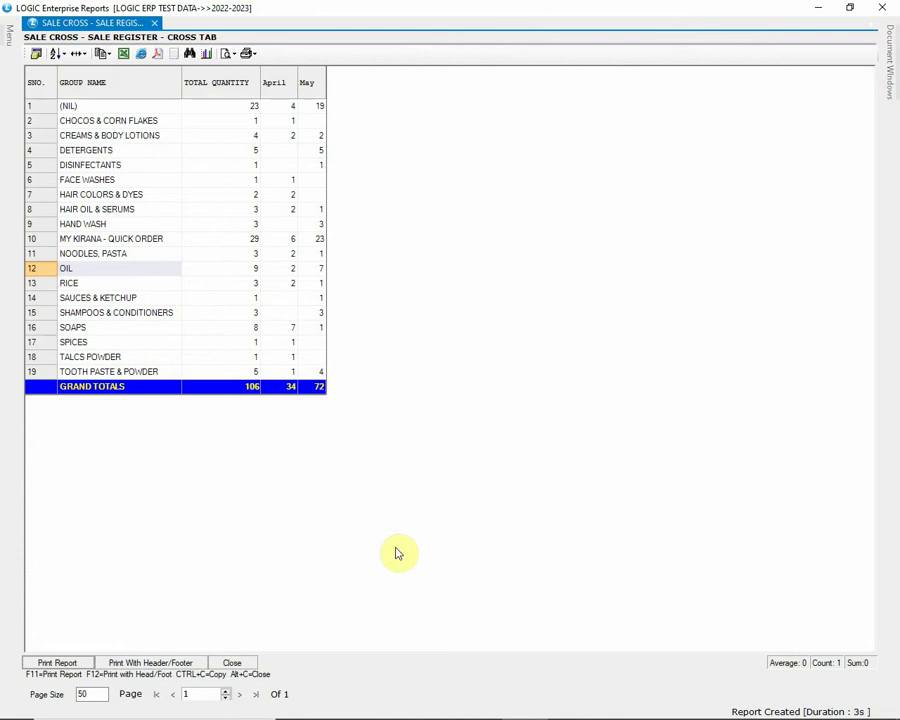
click(236, 663)
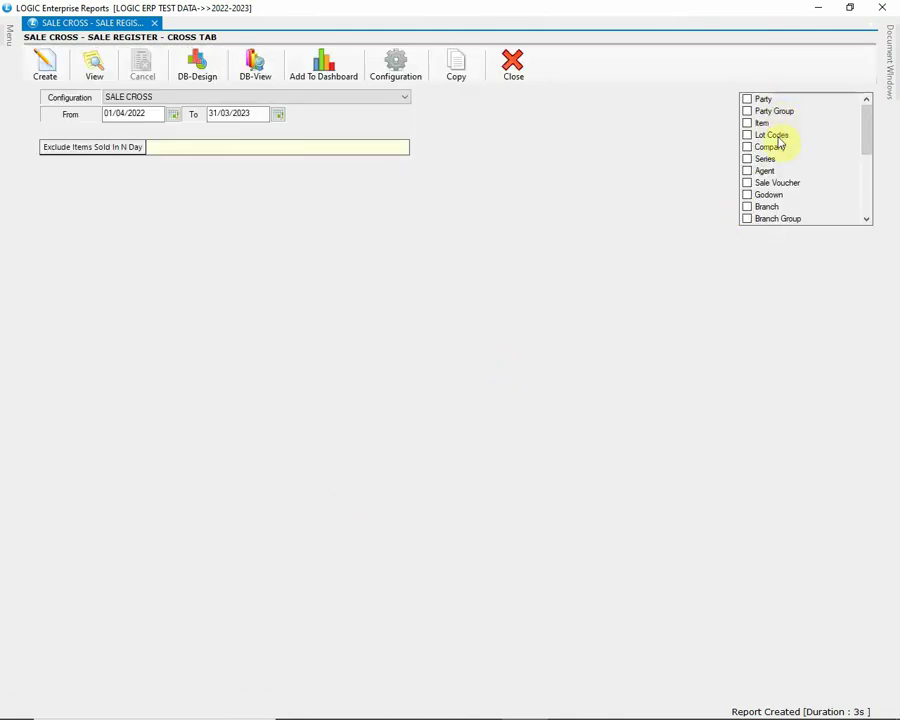
mouse_move(869, 121)
mouse_down()
mouse_move(874, 211)
mouse_move(876, 106)
mouse_up()
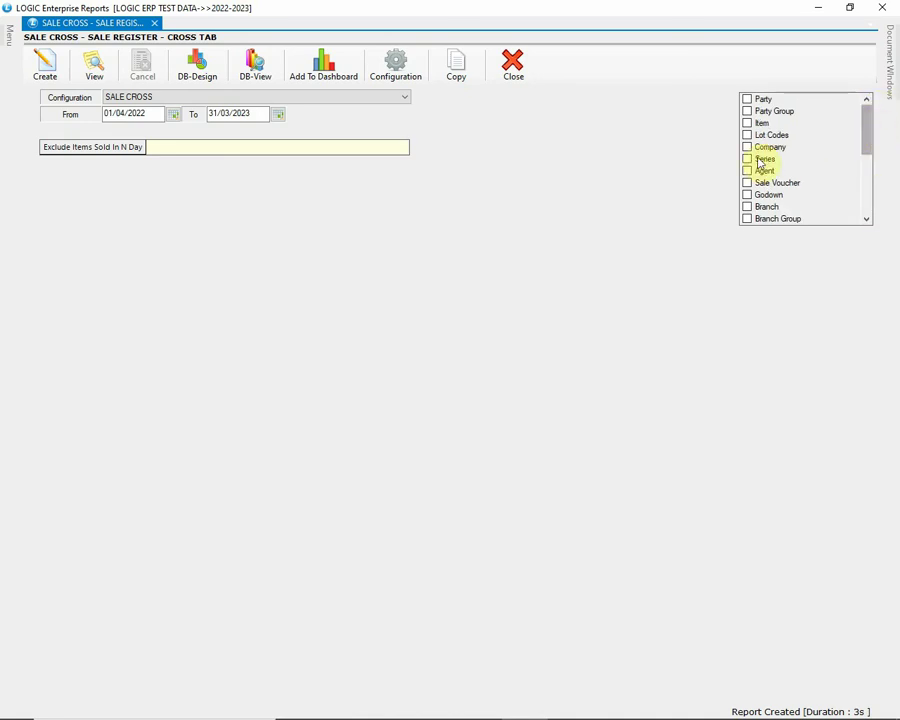
Examine the Copy and Delete options for report configurations, including the configurations available in each.
click(456, 70)
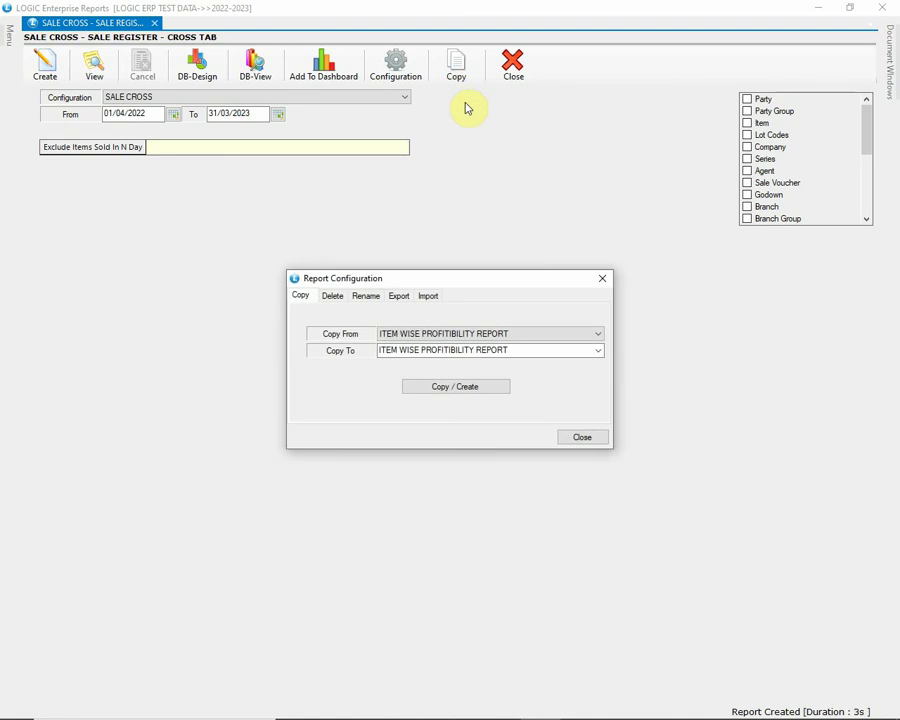
click(478, 336)
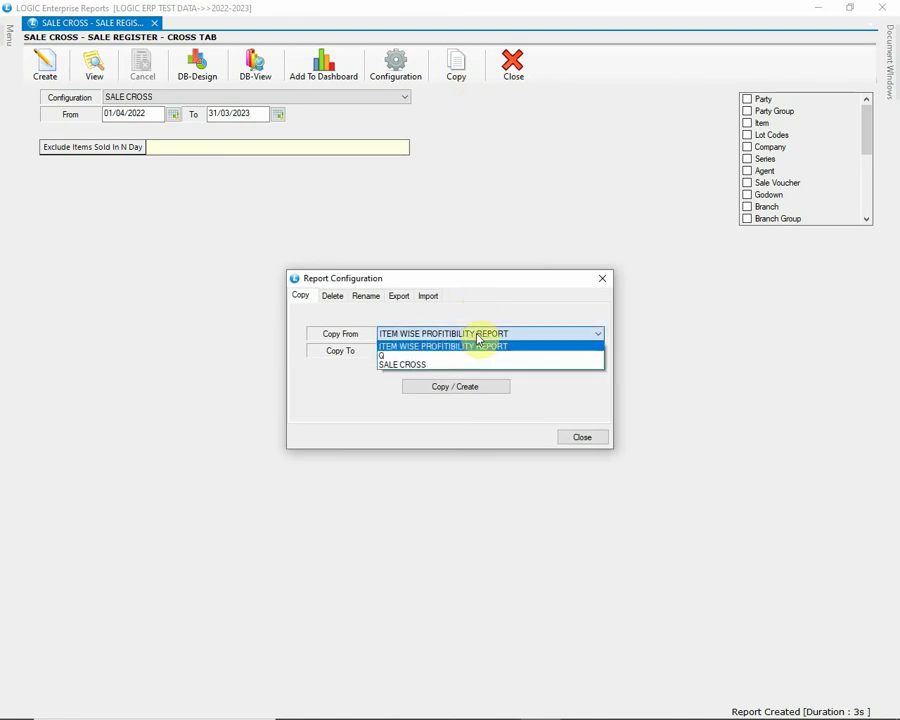
click(478, 337)
click(511, 350)
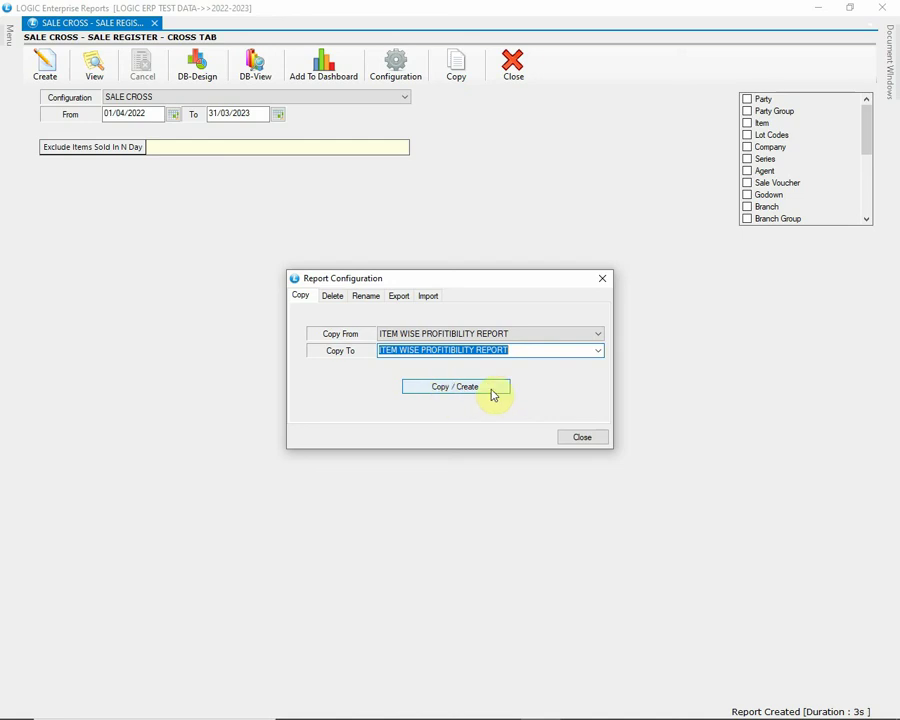
click(338, 299)
click(415, 346)
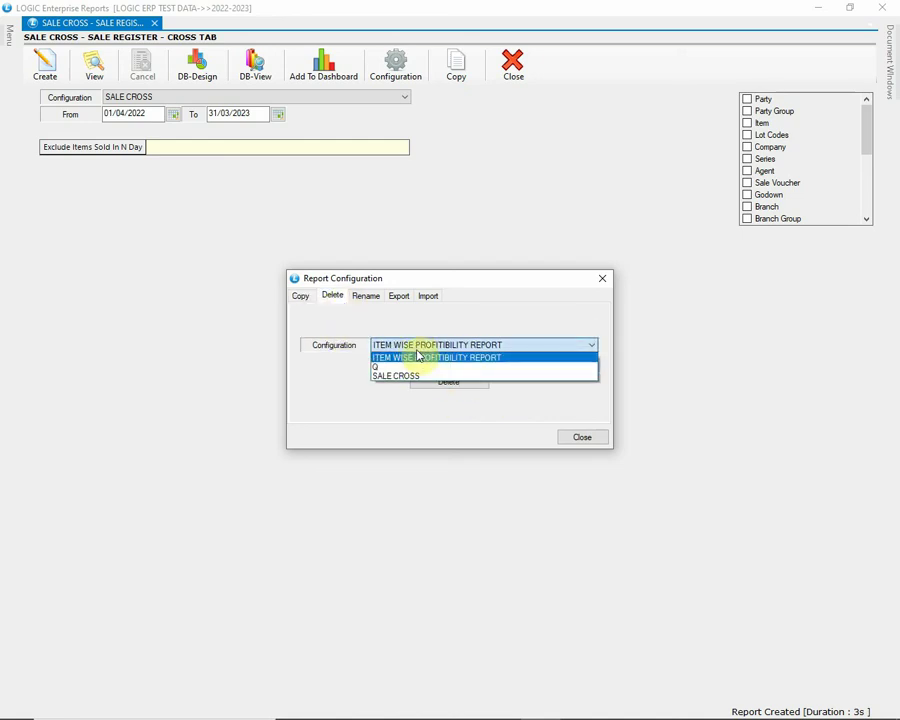
click(428, 357)
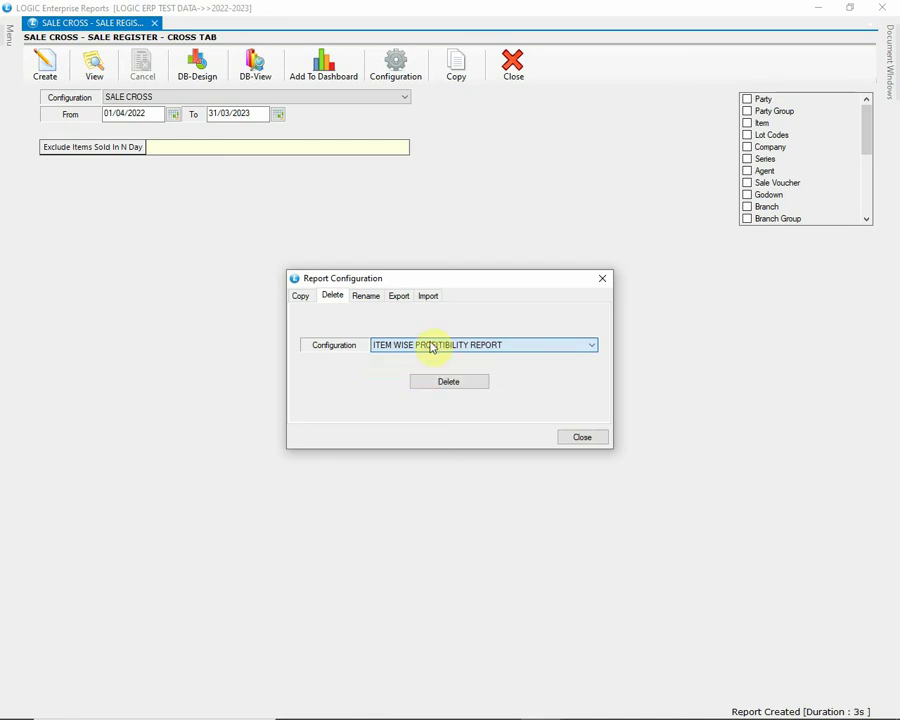
Try to rename the SALE CROSS configuration to SALE CROSS REPOR.
click(366, 298)
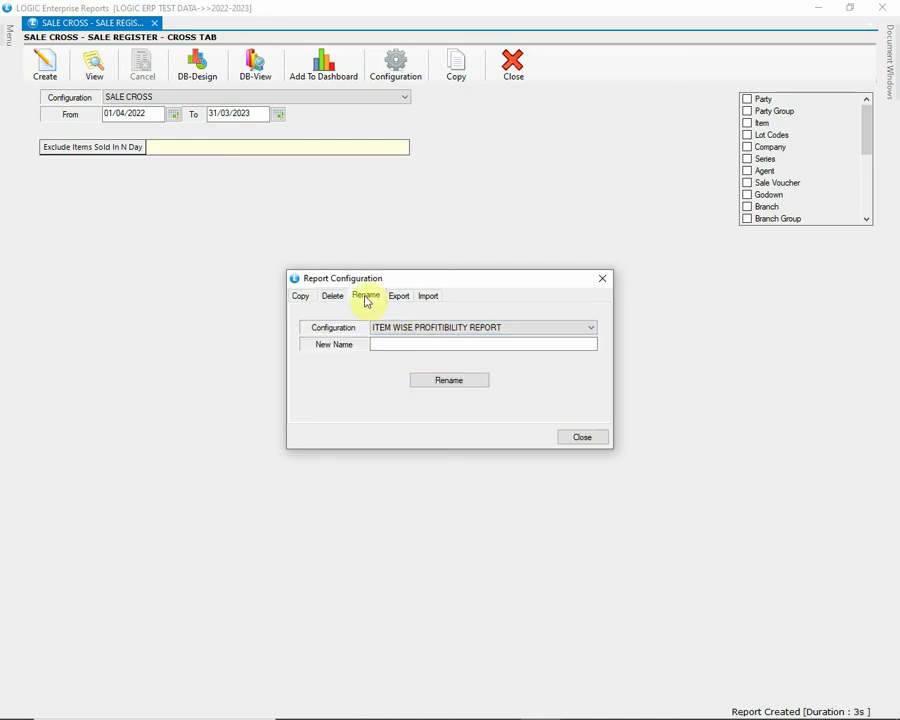
click(388, 337)
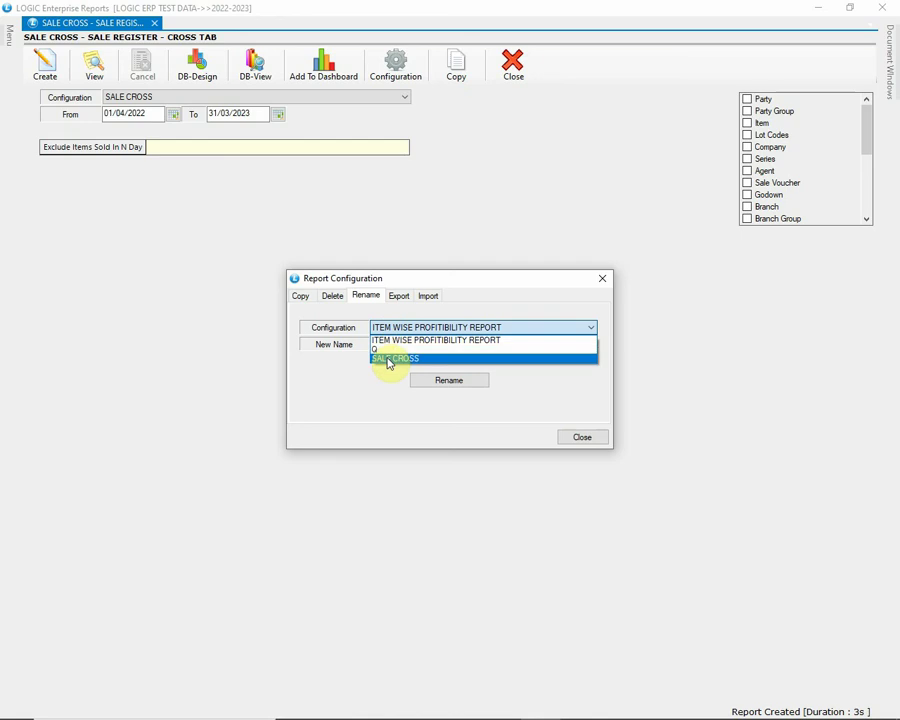
click(389, 359)
text(SALE CRO)
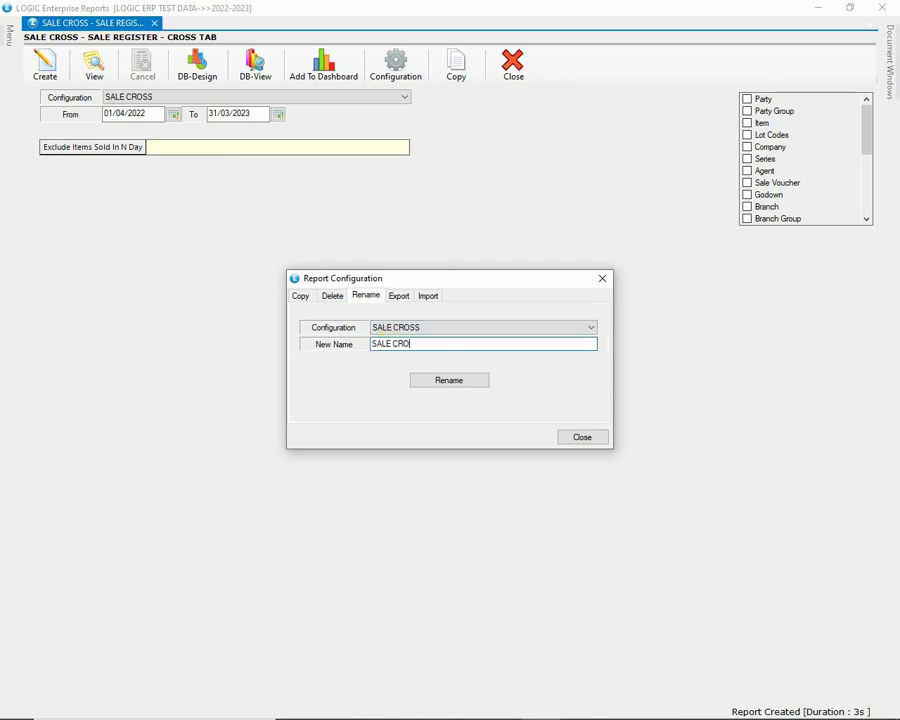
text(SS REPOR)
click(459, 381)
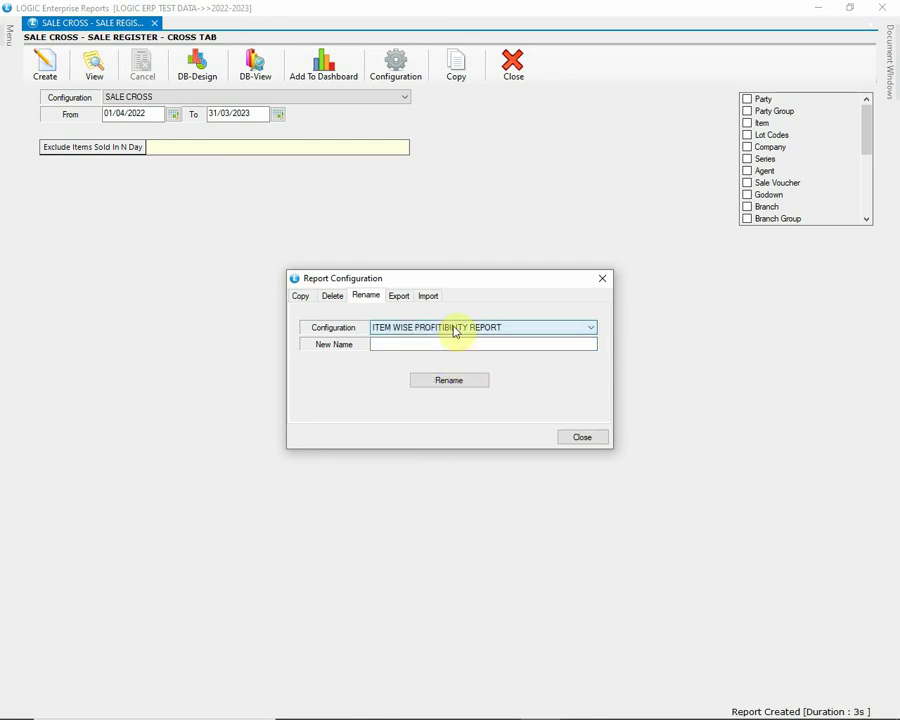
Try exporting the ITEM WISE PROFITIBILITY REPORT, Q and SALE CROSS configurations, and close the configuration dialog after viewing its Import options.
click(399, 297)
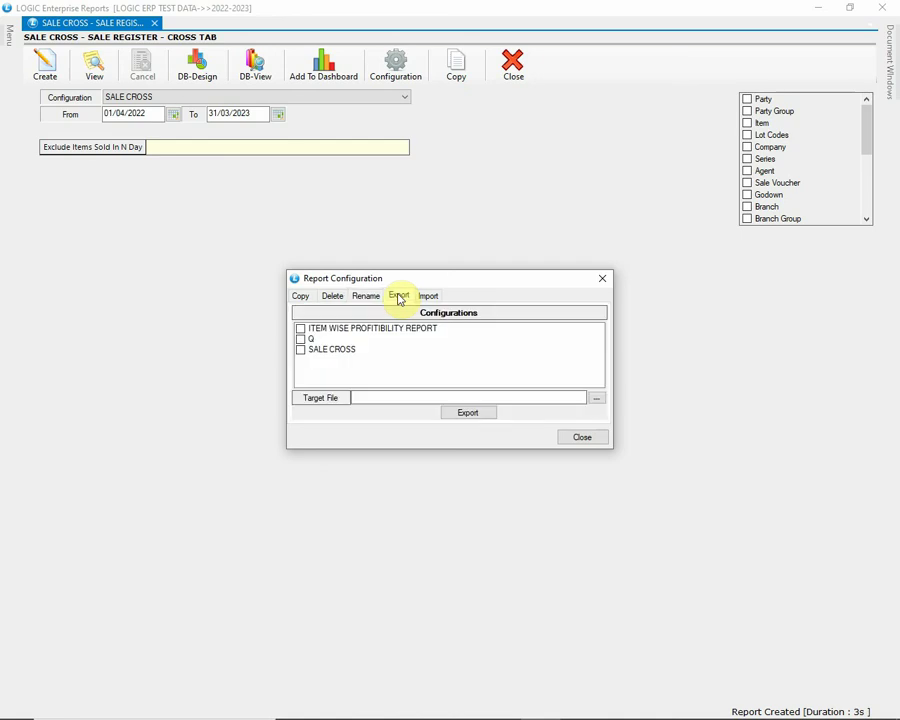
click(305, 329)
click(303, 339)
click(303, 349)
click(301, 339)
click(301, 328)
click(301, 339)
click(303, 349)
click(301, 349)
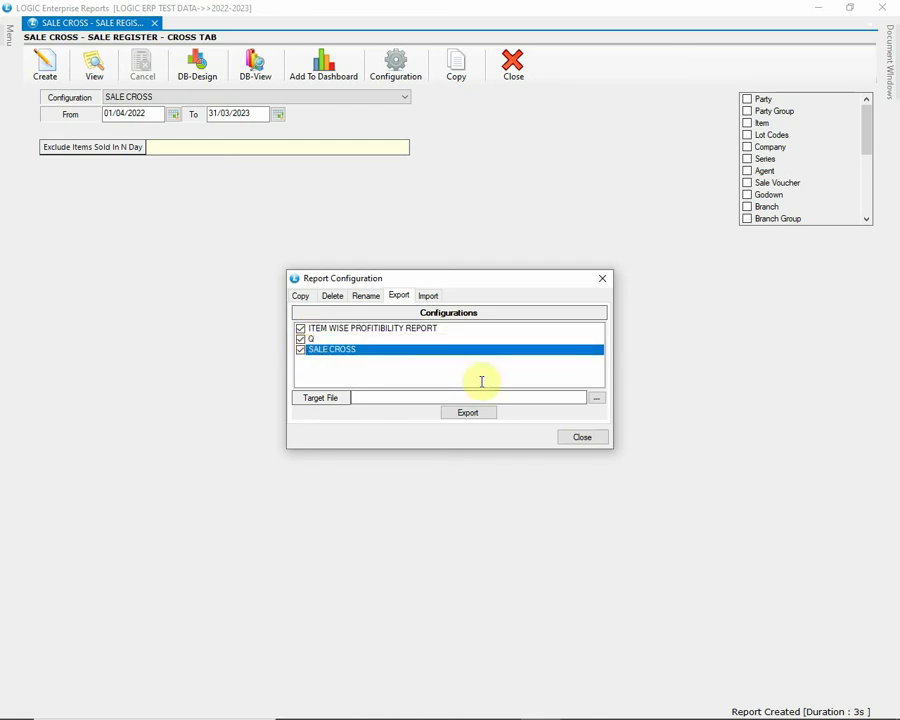
click(472, 413)
click(429, 297)
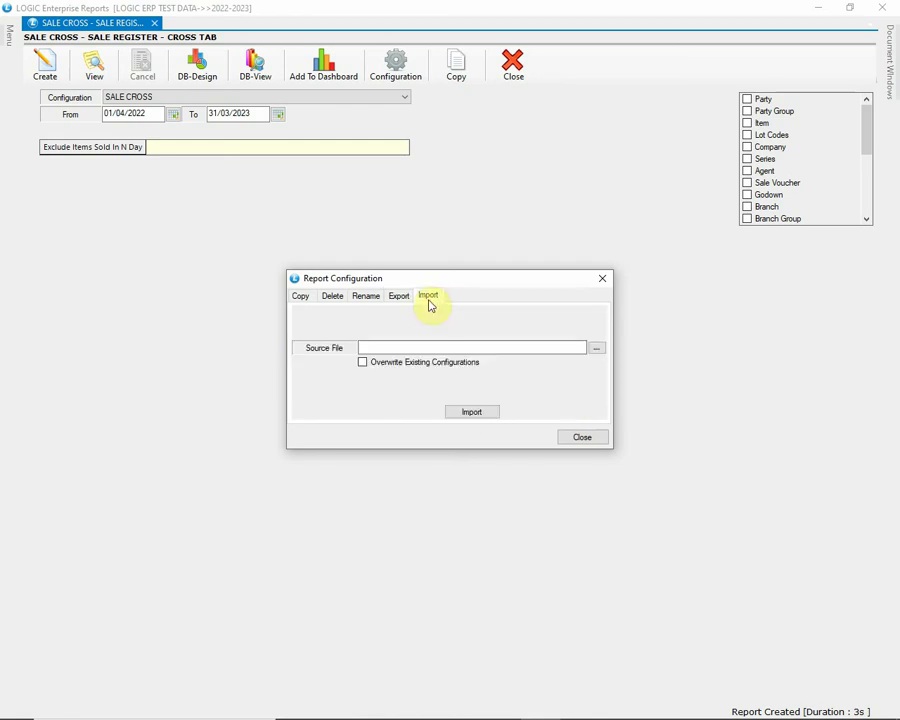
click(577, 437)
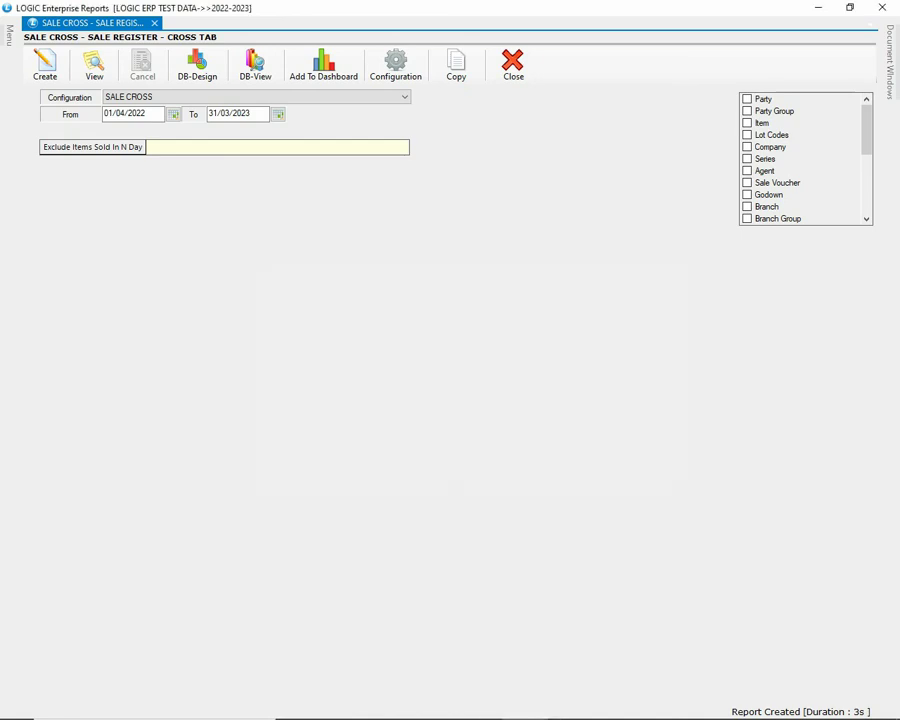